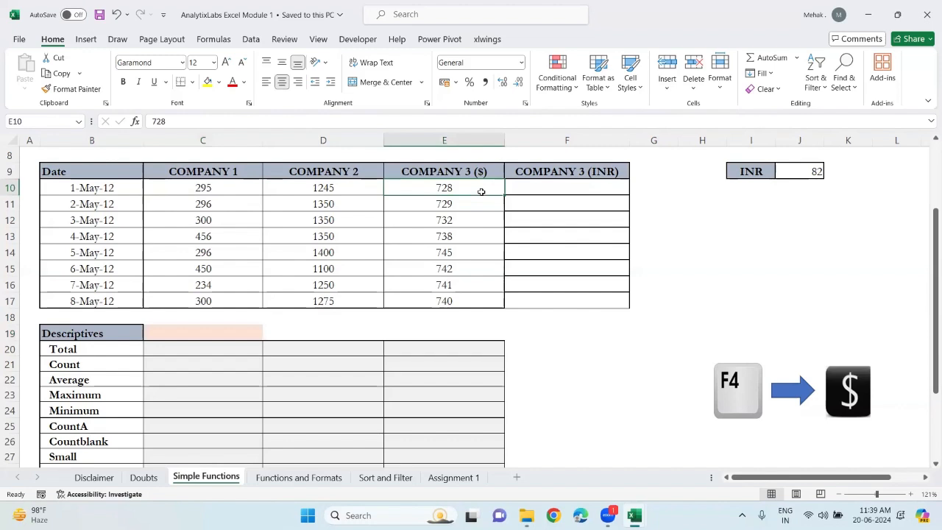
Select the dollar values, the empty INR column cells and the INR rate cell to examine the ranges involved
key(shift+Down)
key(shift+Down)
key(shift+Down)
key(shift+Down)
key(shift+Down)
key(shift+Down)
key(shift+Down)
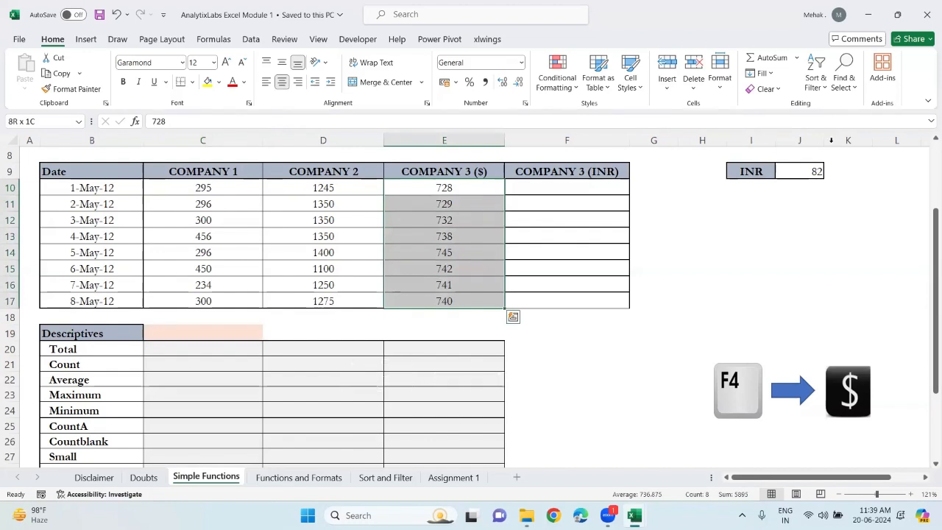
click(812, 171)
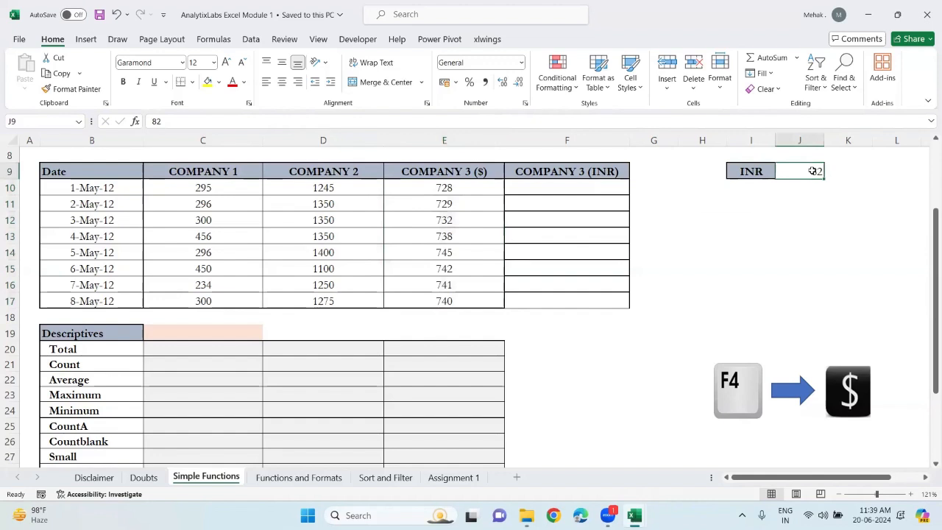
drag(595, 188, 594, 236)
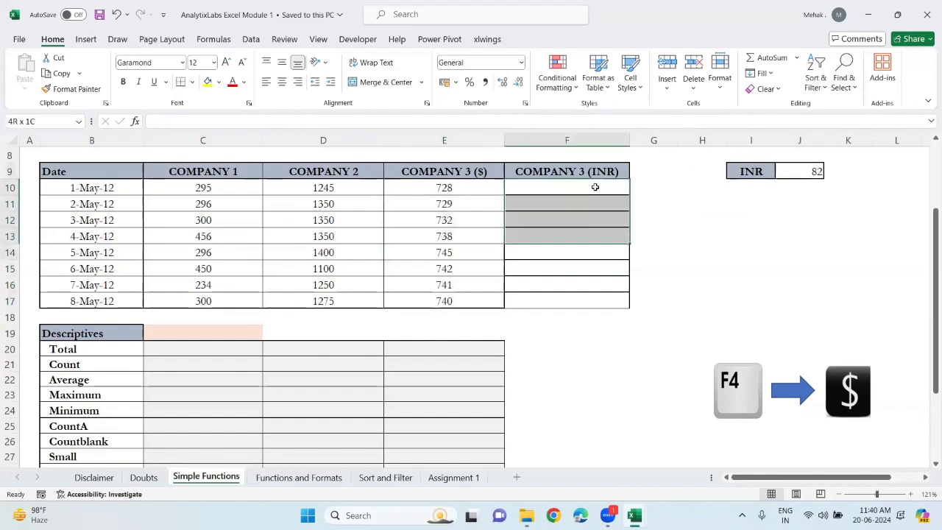
click(476, 189)
key(shift+Down)
key(shift+Down)
key(shift+Down)
key(shift+Down)
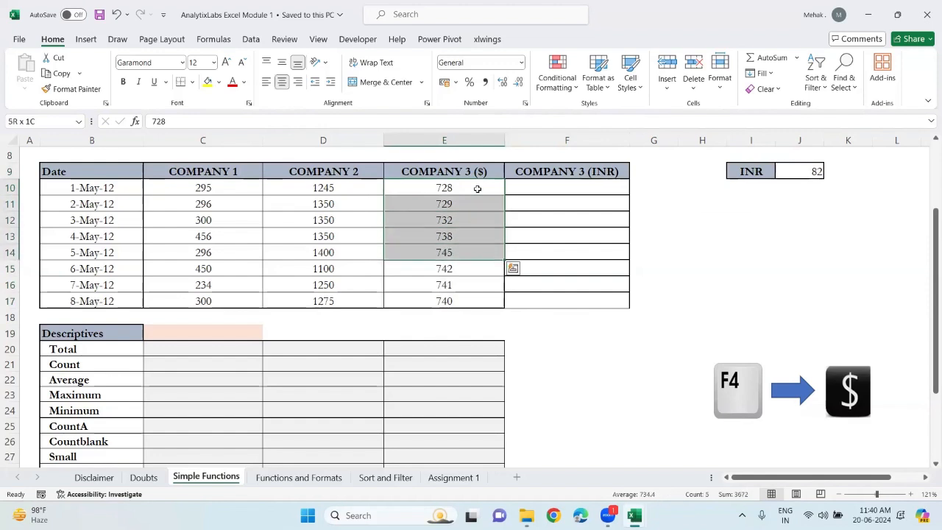
click(802, 171)
key(shift+Down)
key(shift+Down)
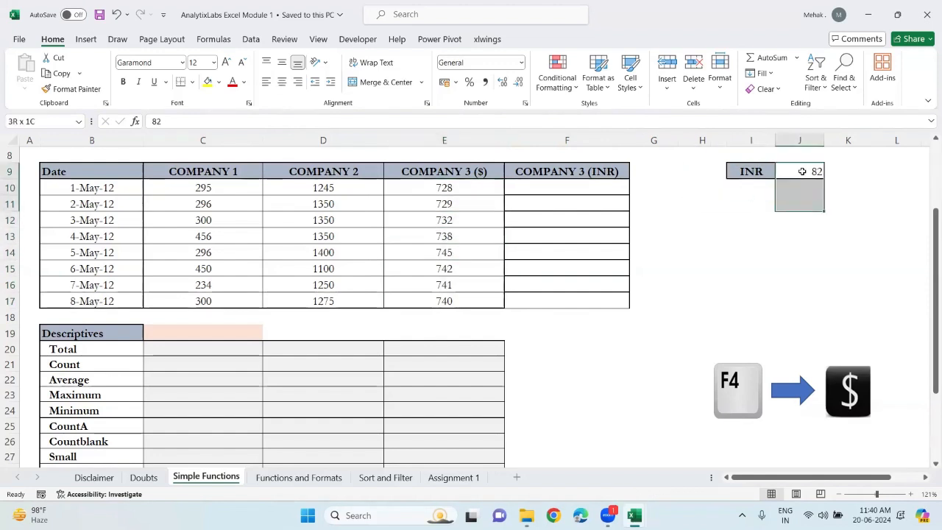
key(shift+Down)
key(shift+Down)
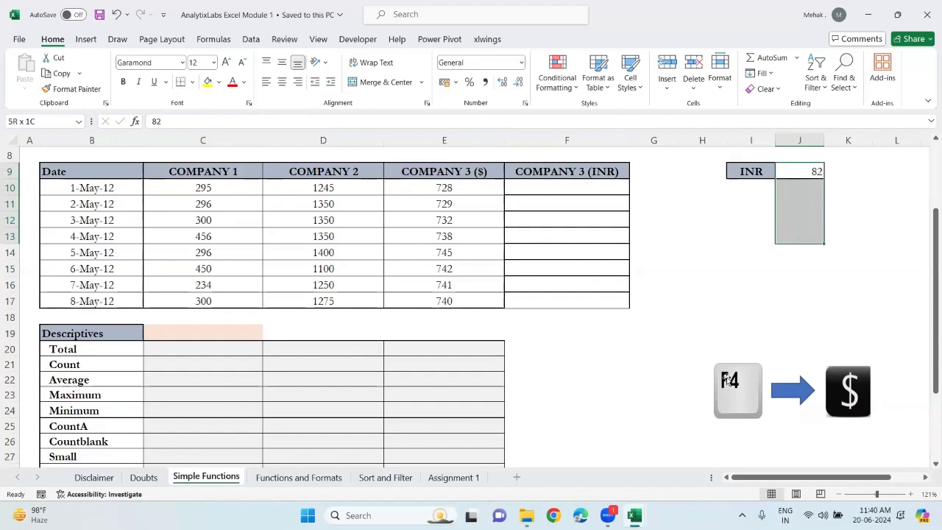
In the first COMPANY 3 (INR) cell, enter the formula =$E10 * $J$9, locking the column and the rate cell
click(527, 190)
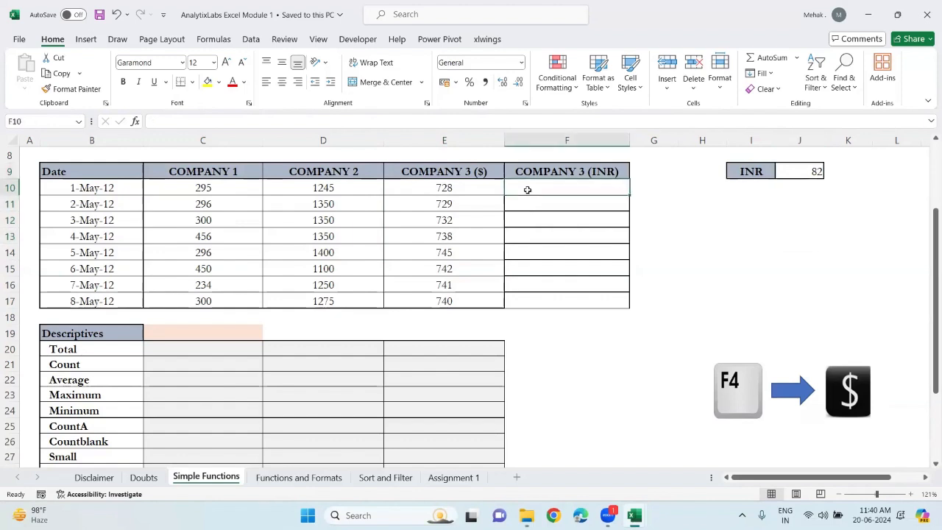
text(=)
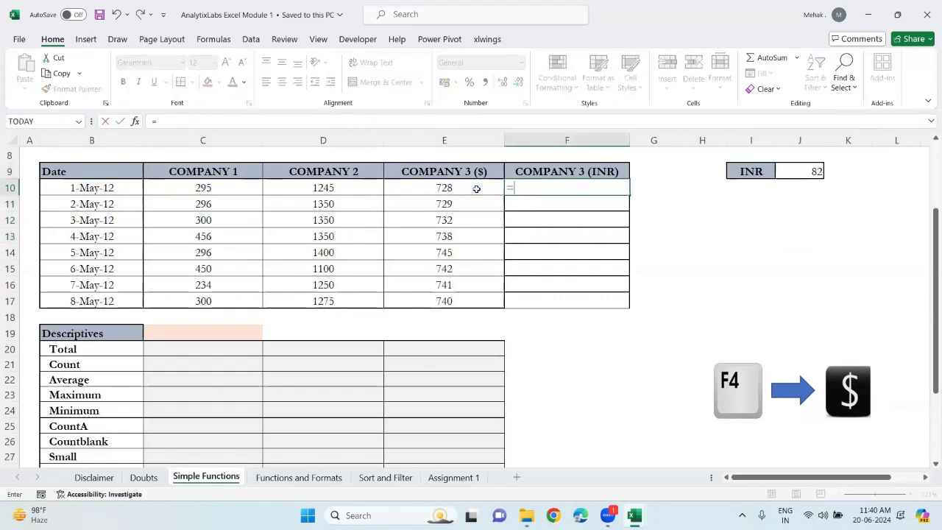
click(476, 189)
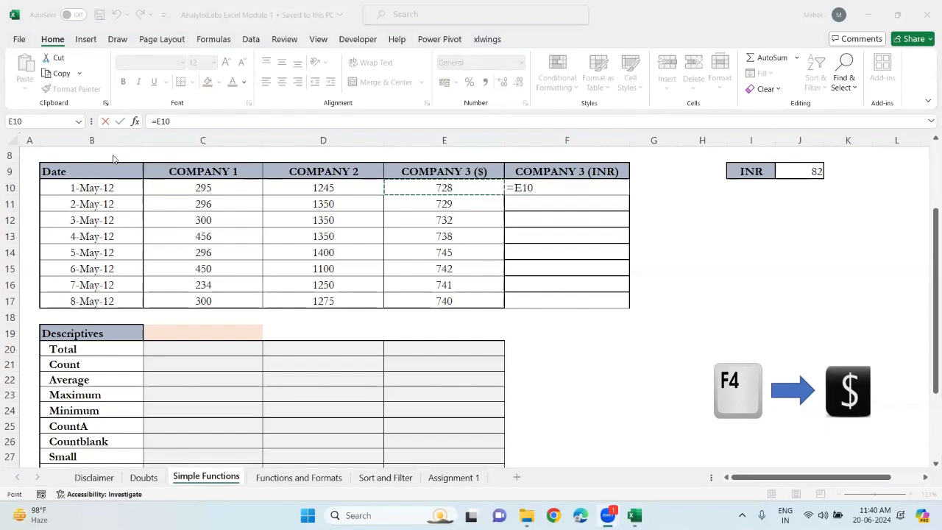
click(690, 256)
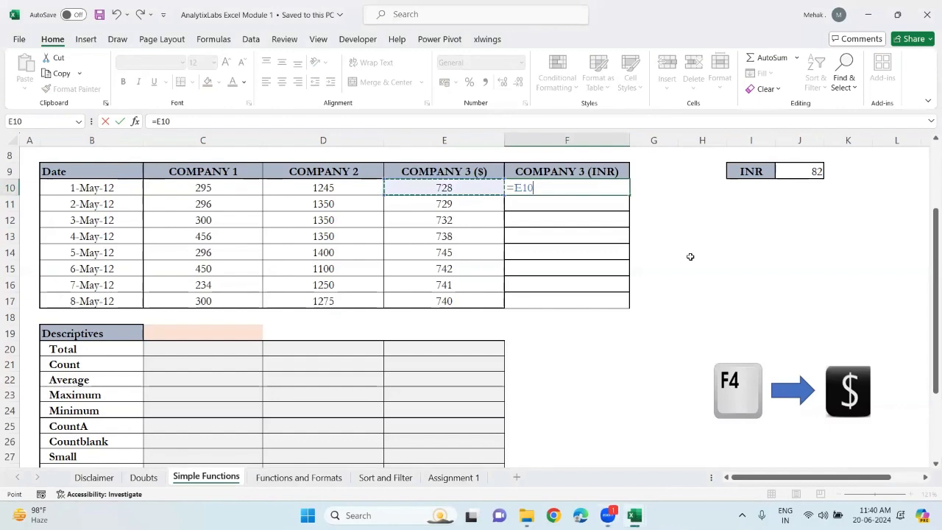
click(5, 279)
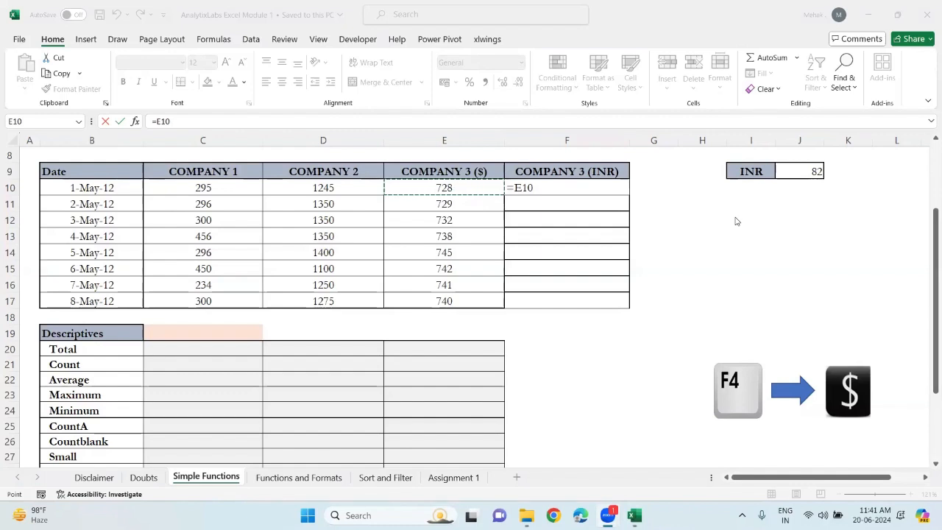
click(545, 189)
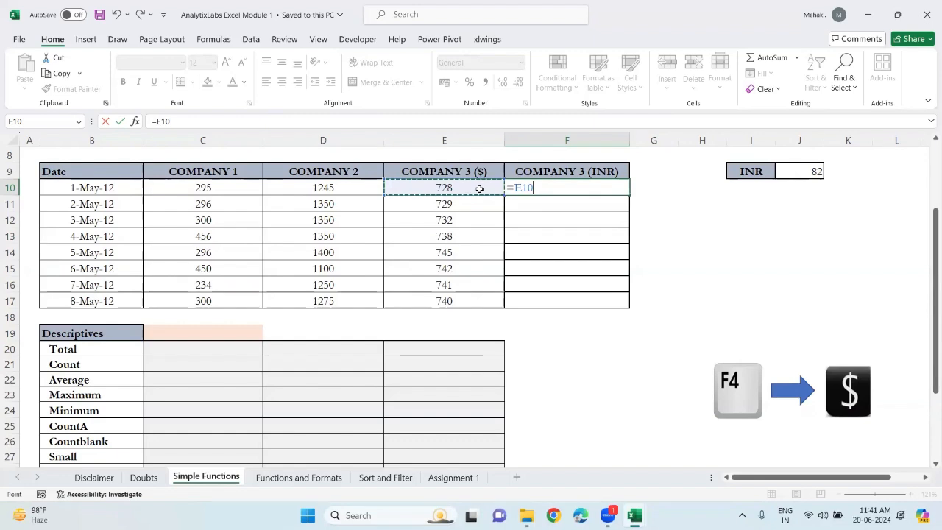
key(F4)
key(F4)
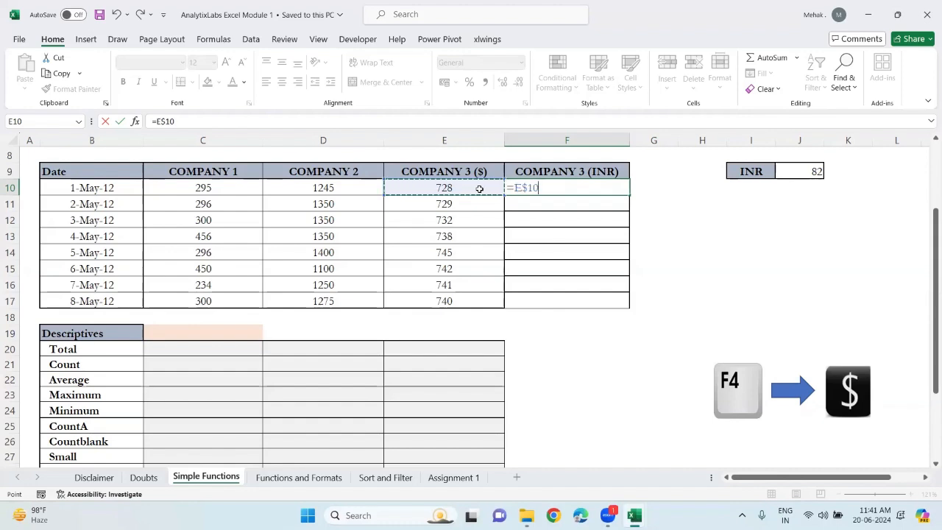
key(F4)
text(* 82)
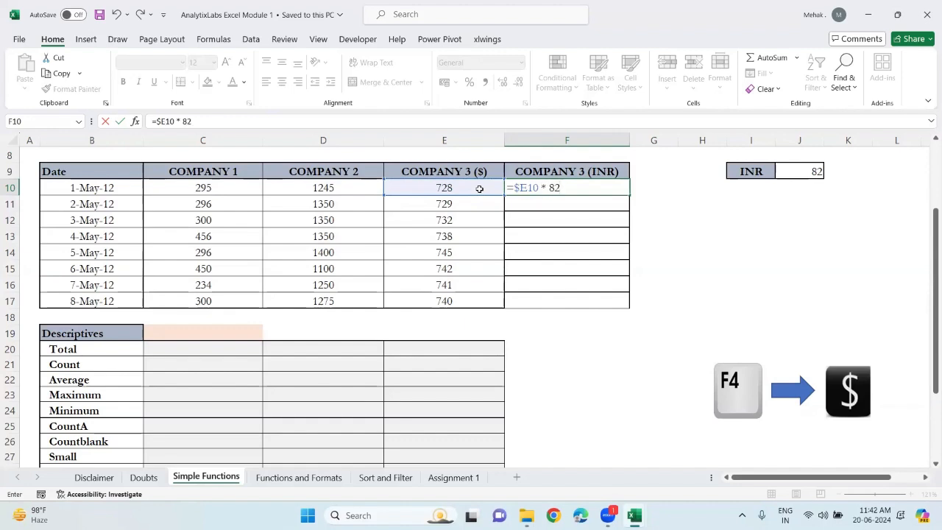
key(BackSpace)
key(BackSpace)
click(813, 168)
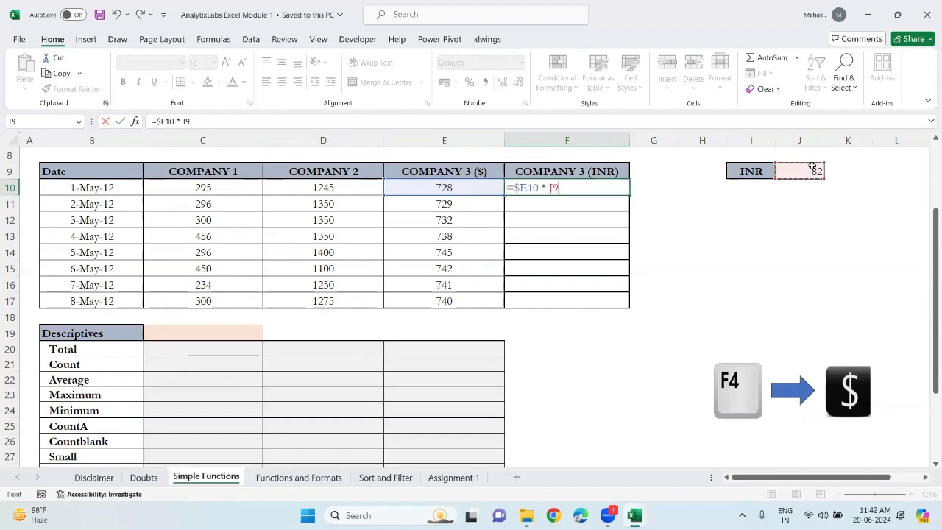
key(F4)
key(Return)
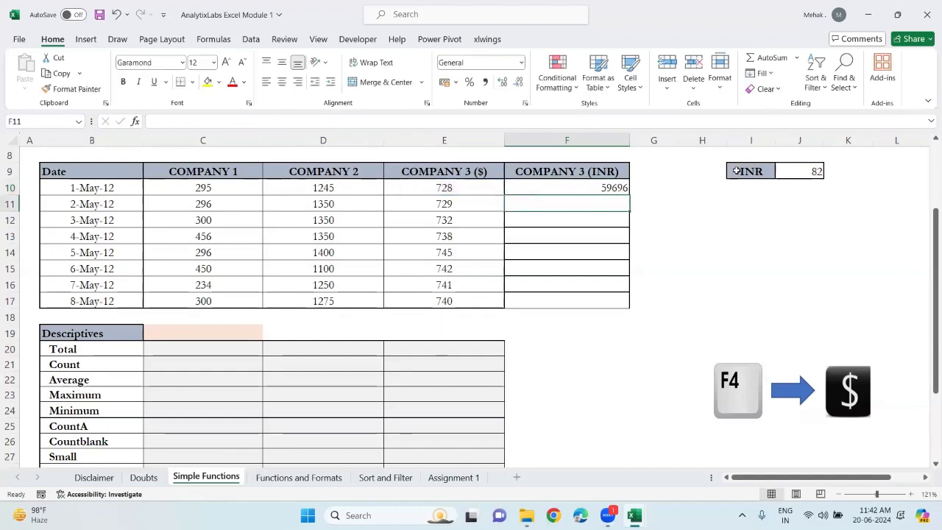
Fill the INR formula down through 8-May-12 and inspect the copied formula in the second row
click(616, 187)
key(shift+Down)
key(shift+Down)
key(shift+Down)
key(shift+Down)
key(shift+Down)
key(shift+Down)
key(shift+Down)
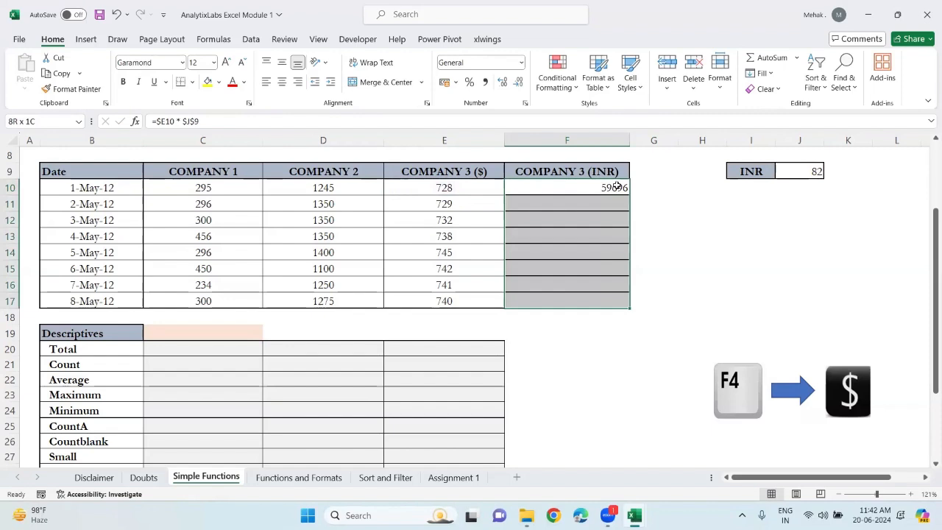
key(ctrl+d)
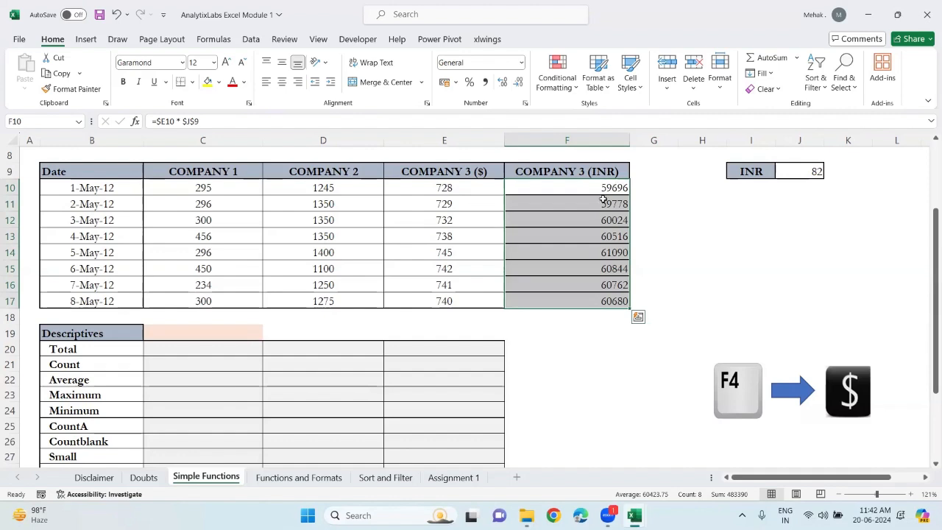
double_click(611, 204)
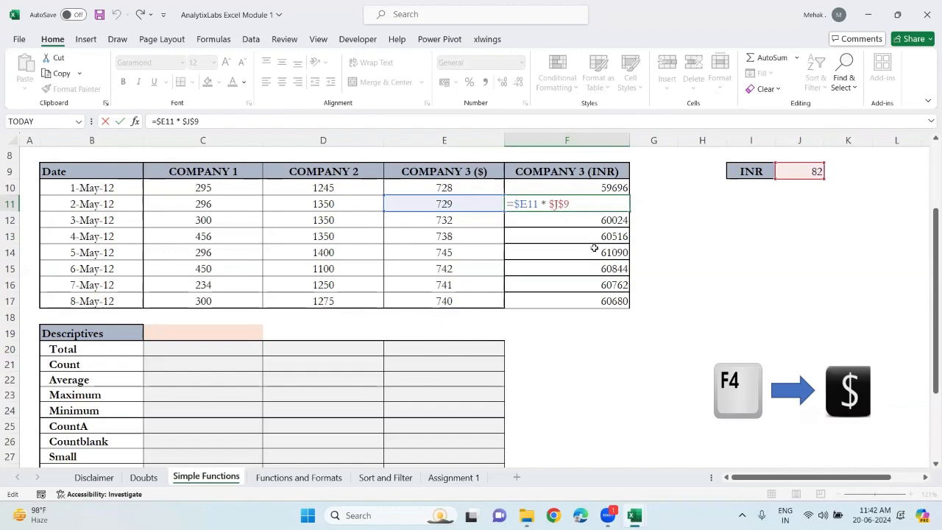
click(696, 273)
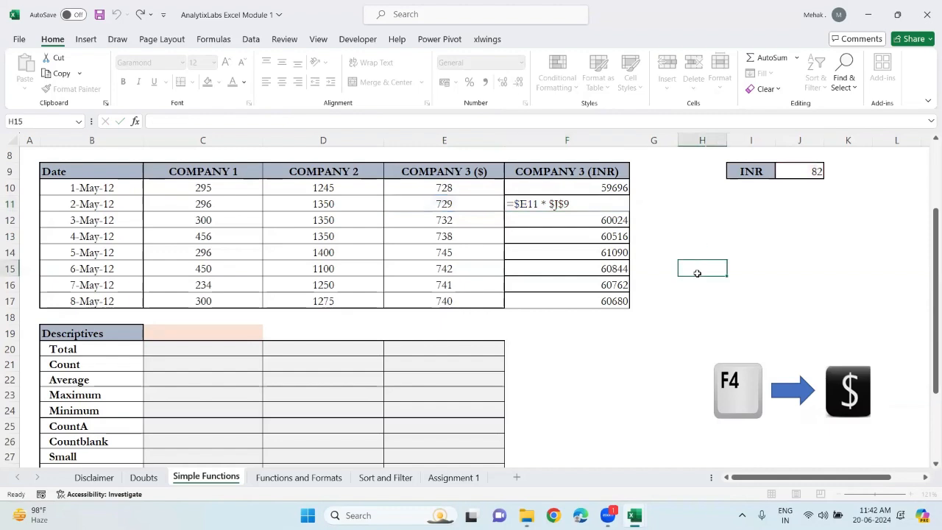
Scroll through the sheet to review the task instructions and the Descriptives table
key(shift+Right)
key(shift+Right)
key(shift+Right)
key(shift+Right)
key(shift+Right)
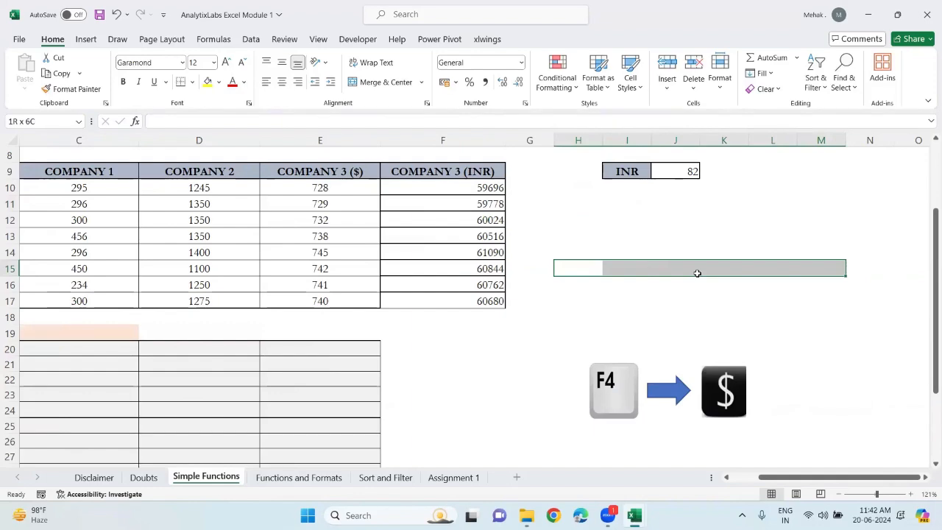
scroll(697, 273, left, 3)
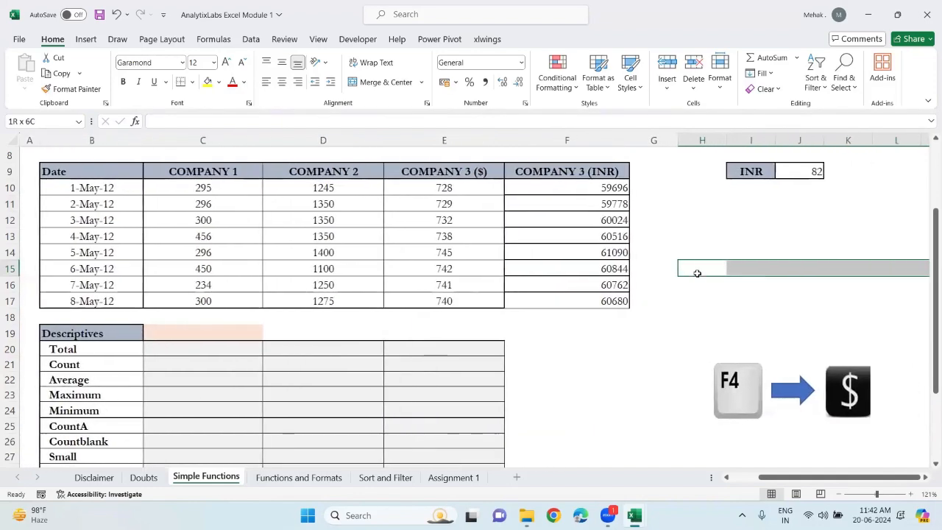
scroll(696, 273, down, 3)
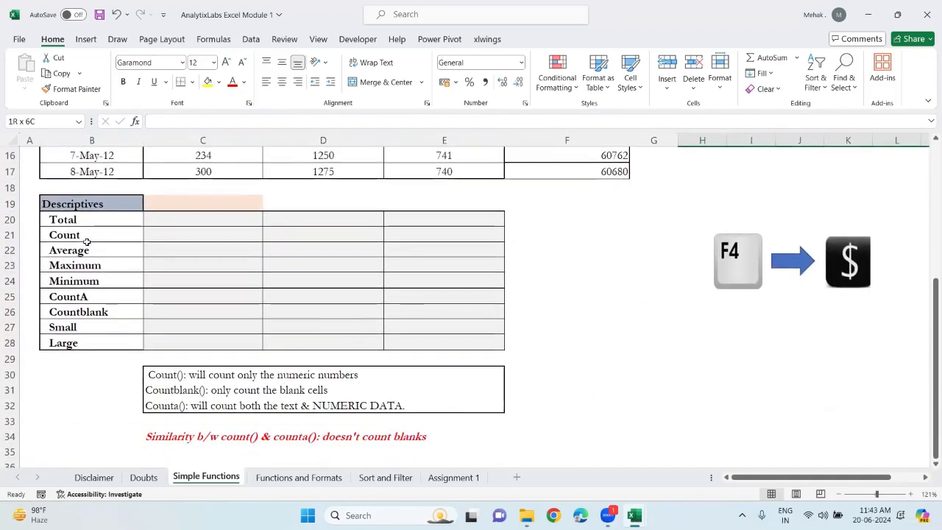
scroll(186, 297, up, 5)
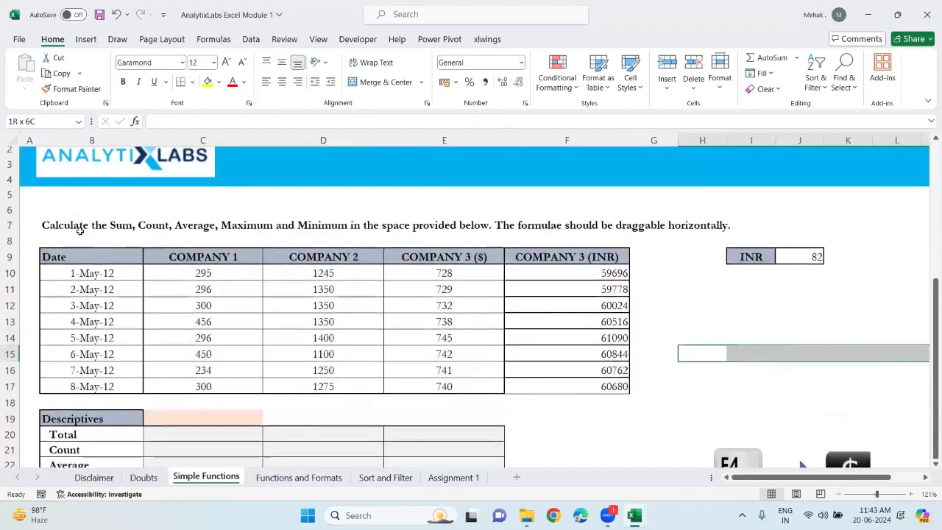
click(46, 230)
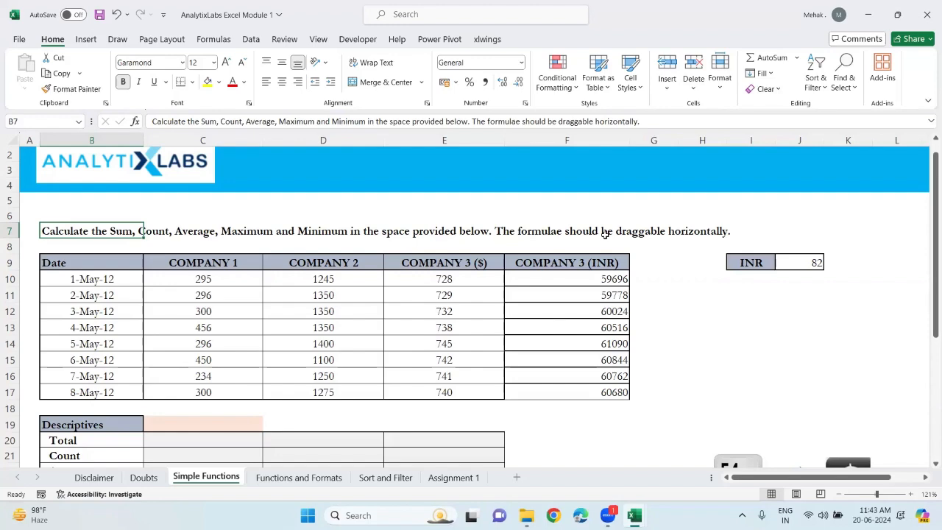
scroll(603, 233, down, 4)
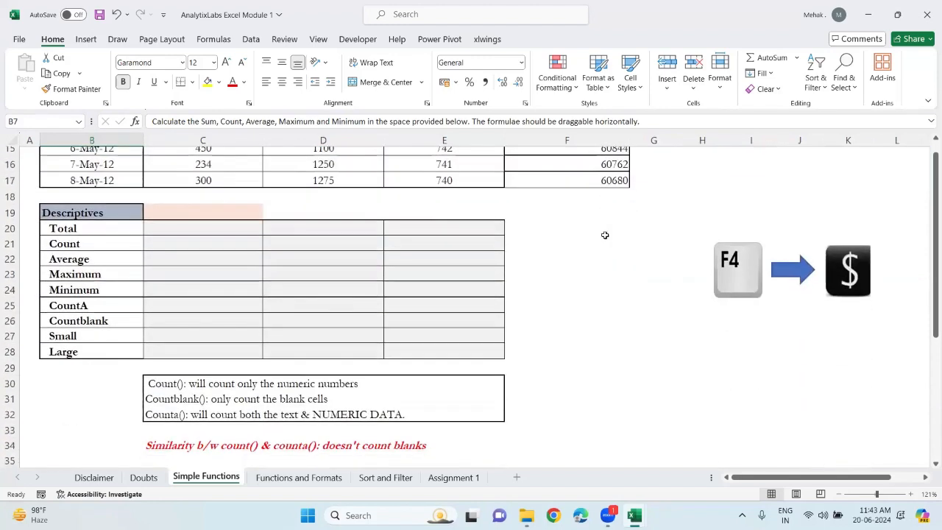
click(103, 220)
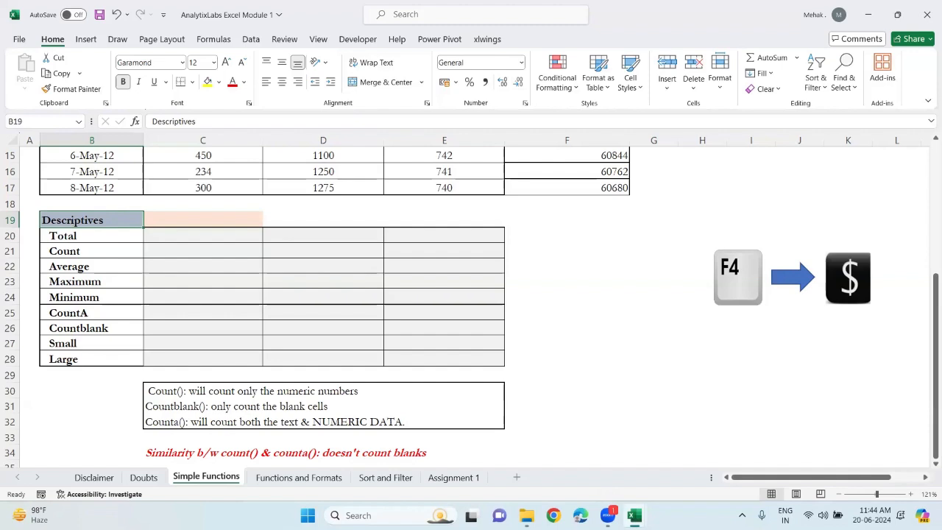
Switch to the Book1 workbook's Doubts sheet and enter "1. Cell freezing:" in B4
mouse_move(634, 515)
click(558, 459)
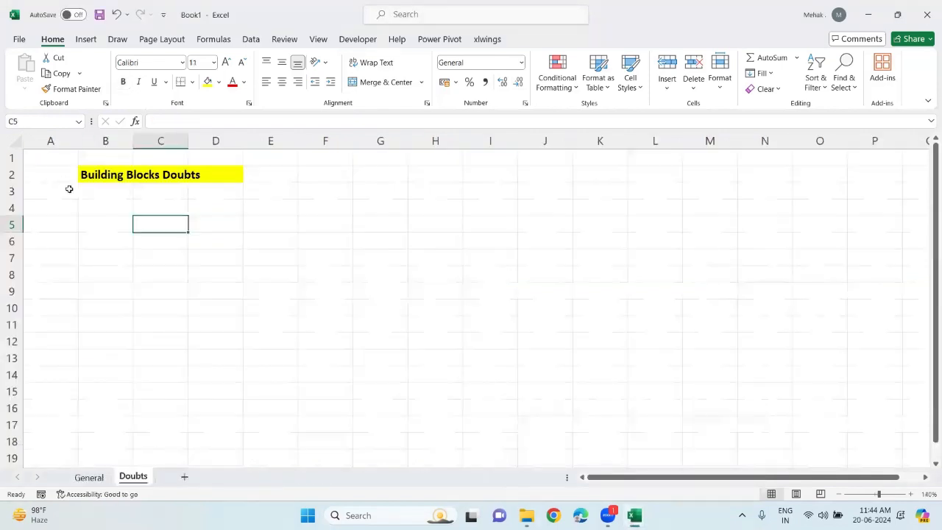
click(92, 206)
text(1. Ce)
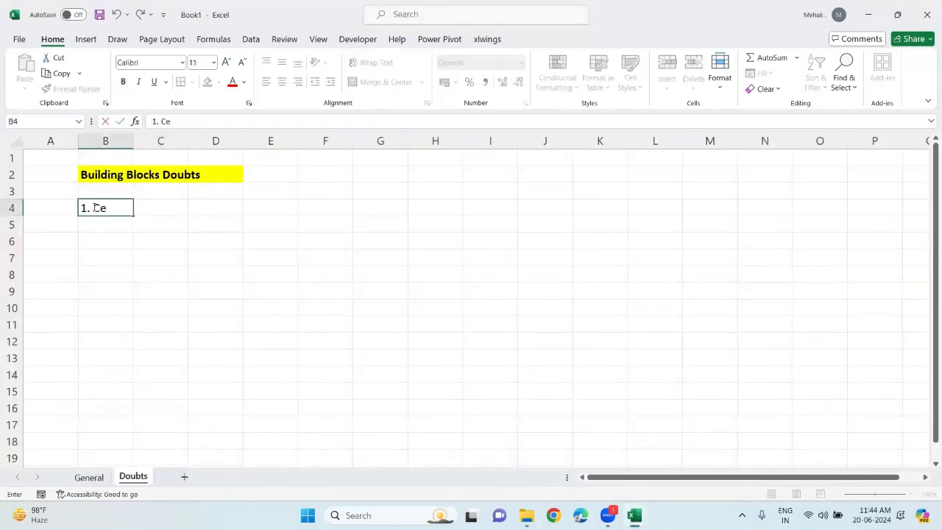
text(ll freezing:)
key(Return)
Enter "fn + f4 or f4" in D5 and make the "1. Cell freezing:" heading bold
key(Right)
key(Right)
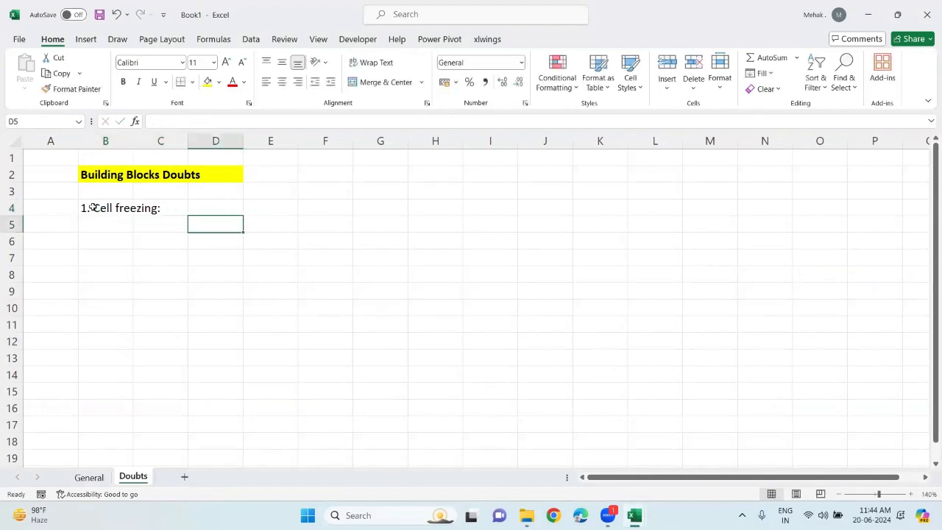
text(fn + f or)
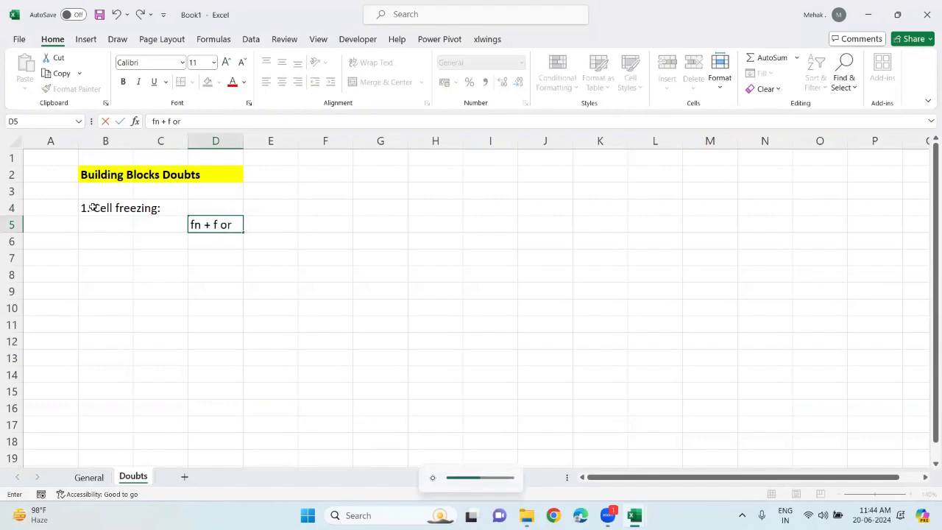
text( f4)
click(221, 223)
text(4)
click(259, 269)
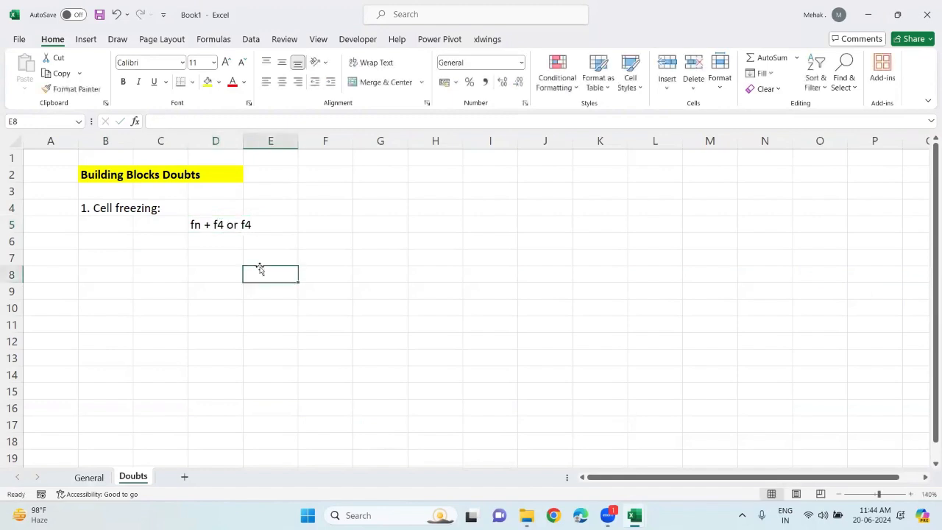
click(92, 209)
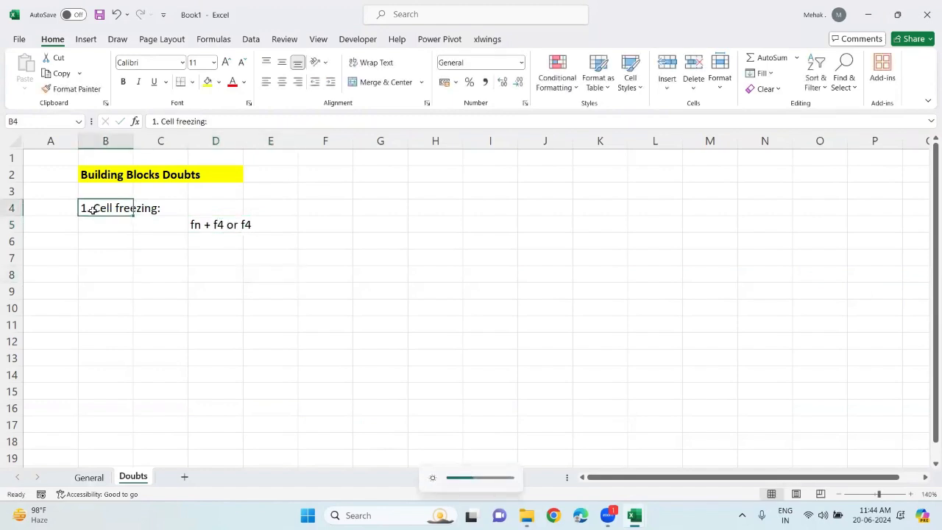
key(ctrl+b)
Enter "2. Commonly used shortcuts" in B7
click(90, 261)
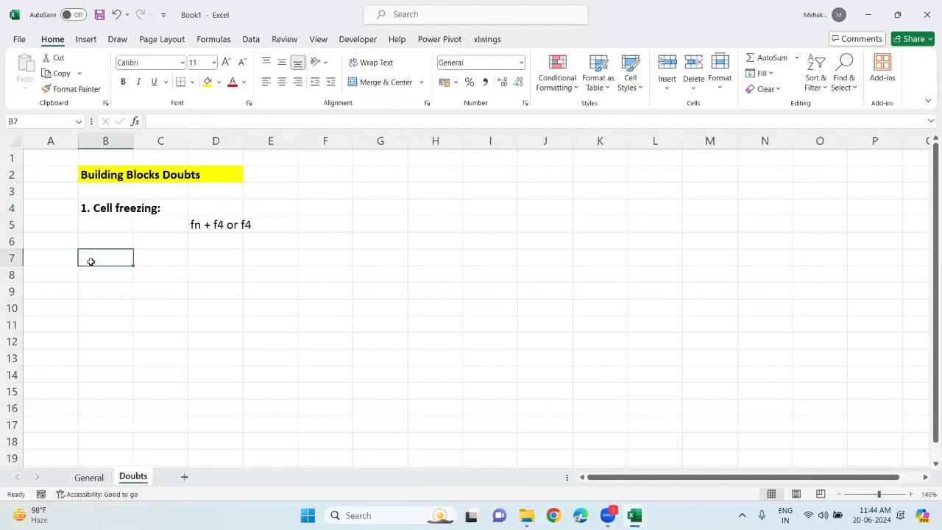
text(2. Commonly used shortcuts)
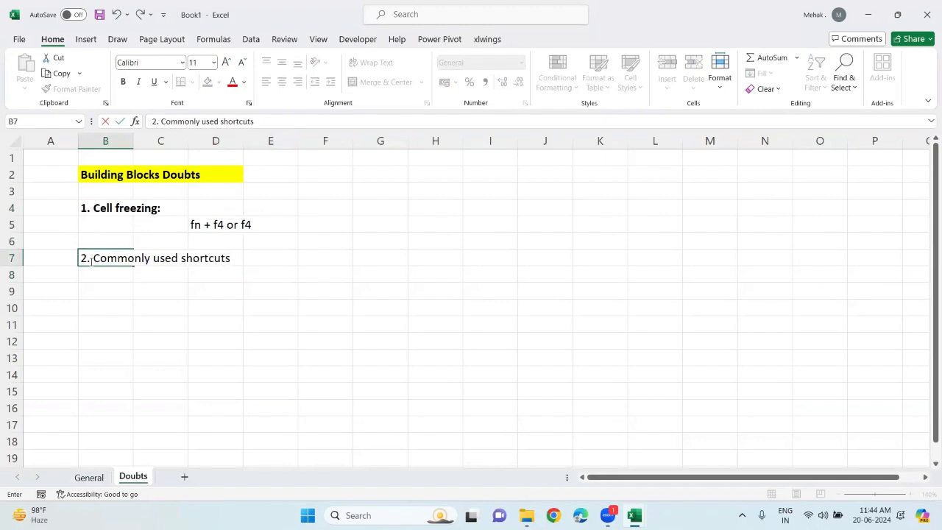
click(89, 477)
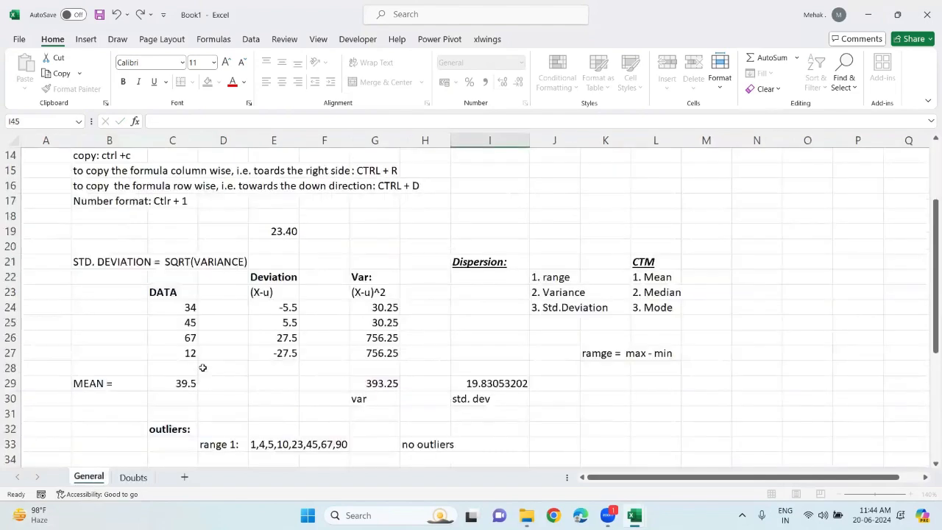
scroll(202, 367, up, 3)
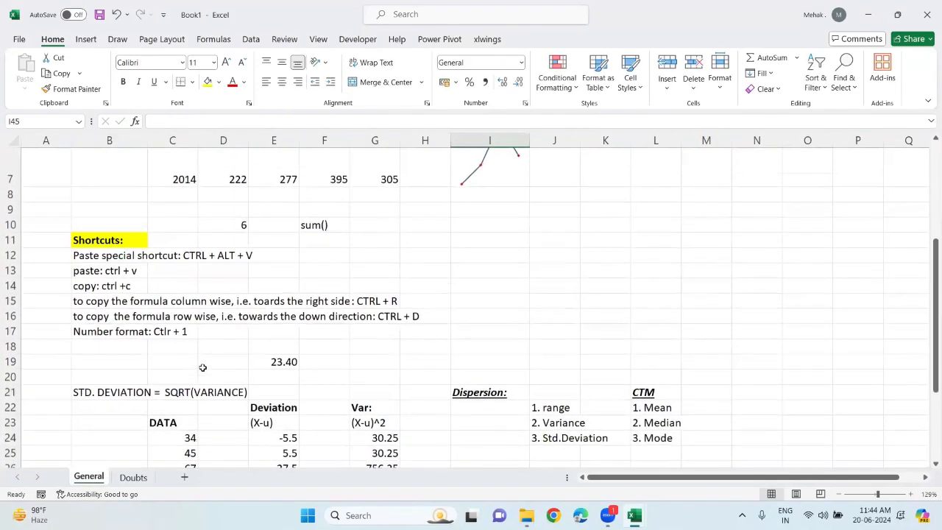
scroll(202, 367, down, 3)
click(133, 477)
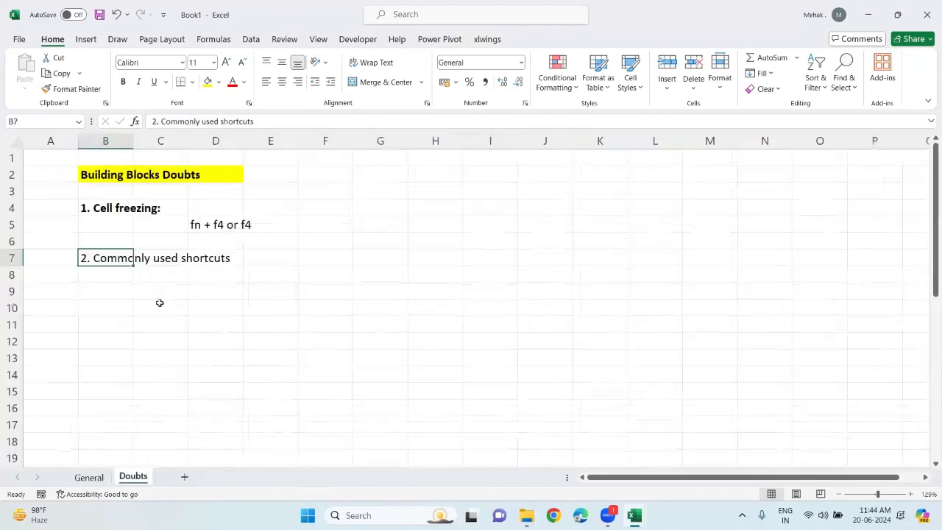
Make the "2. Commonly used shortcuts" heading in B7 bold
click(101, 272)
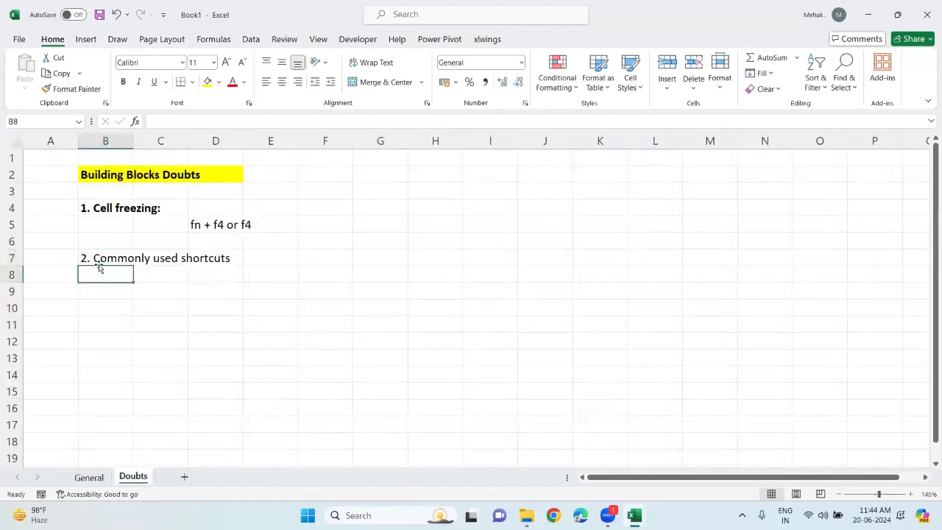
click(96, 258)
key(ctrl+c)
key(ctrl+b)
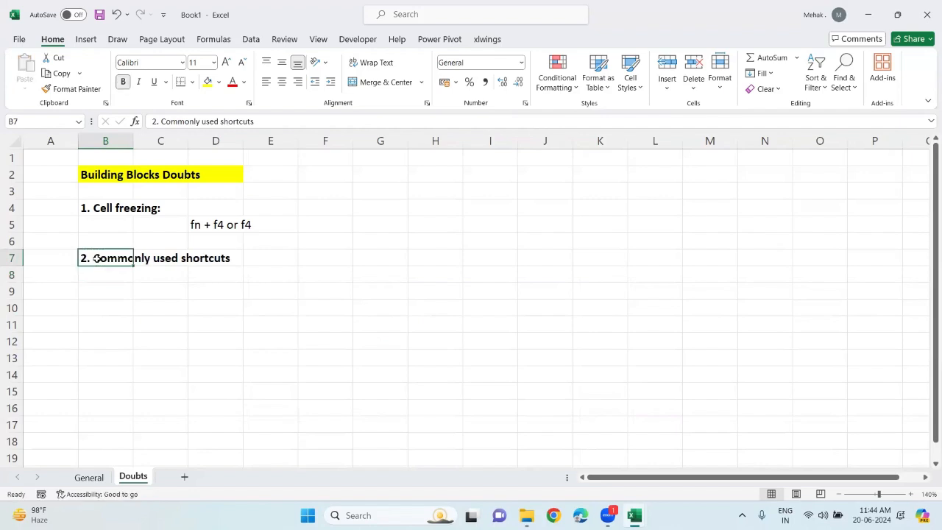
Enter "3. Functions:" in B9 and make it bold
click(88, 292)
text(3.)
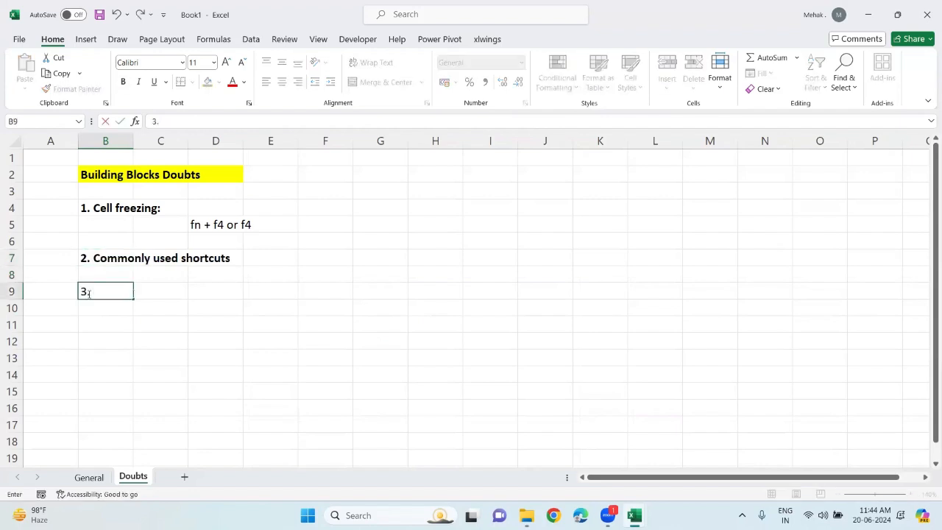
text( Functions:)
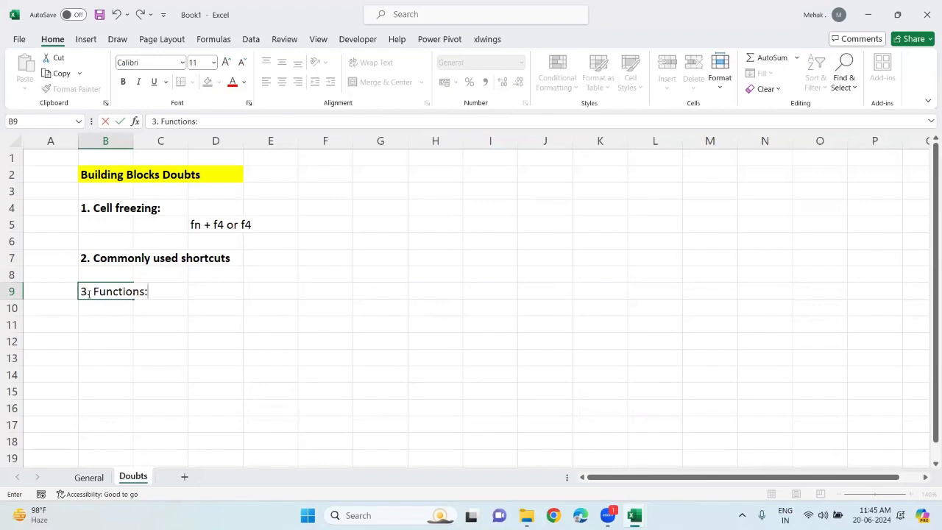
click(88, 293)
key(ctrl+b)
Enter "i. Arithmatic functions:" in D10 under the Functions heading
key(Down)
key(Right)
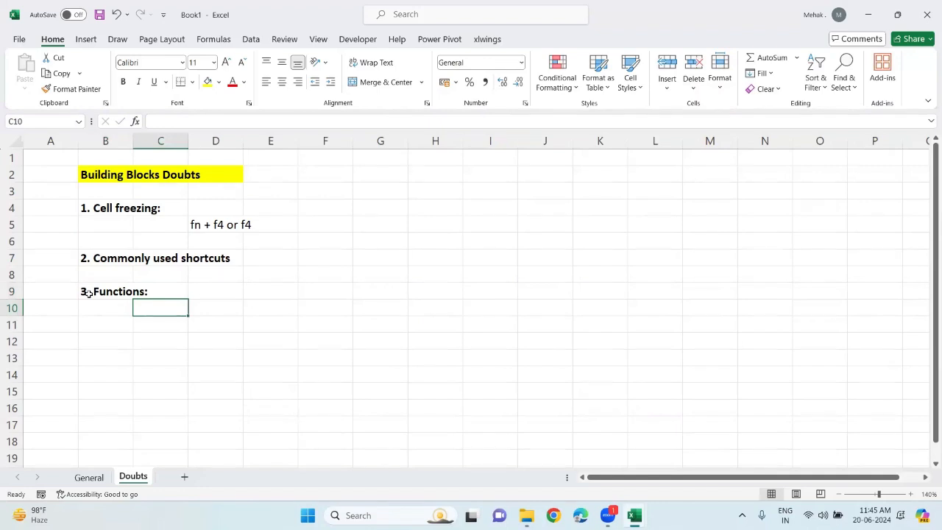
scroll(88, 293, down, 1)
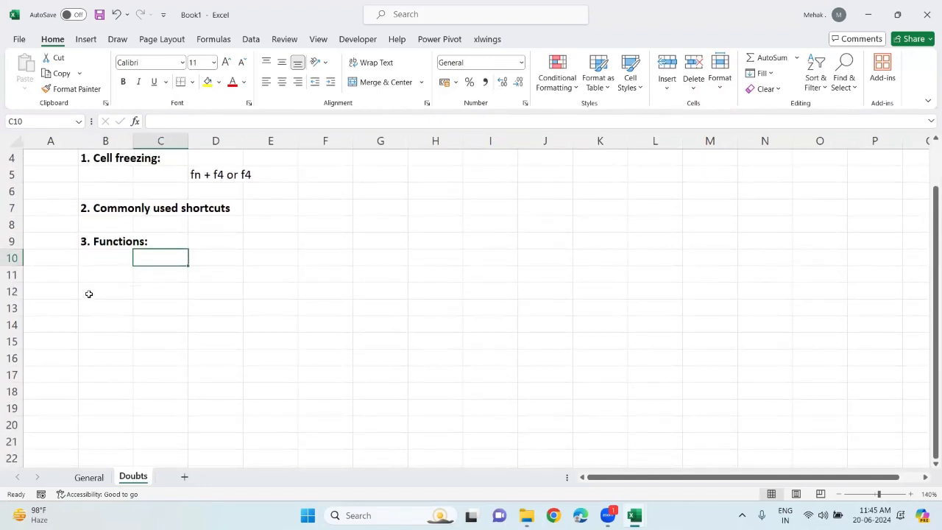
key(Right)
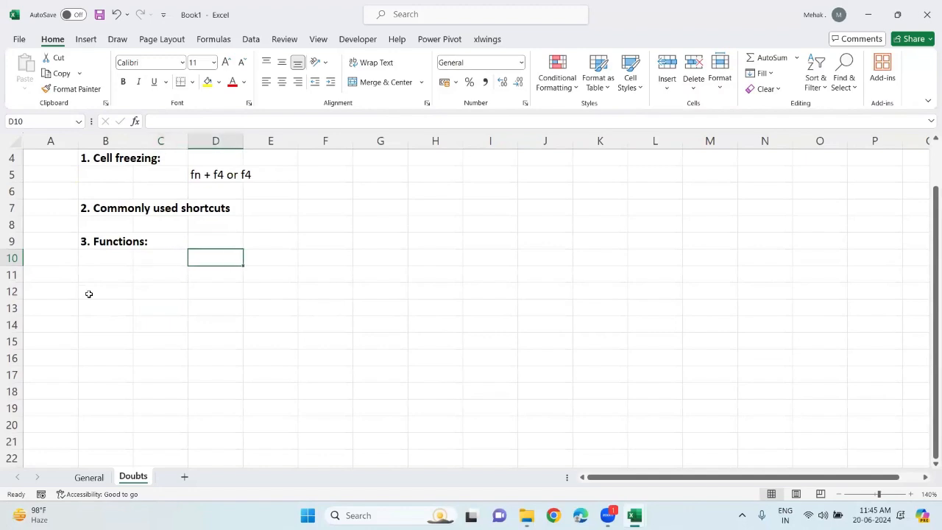
text(=)
key(BackSpace)
text(i.)
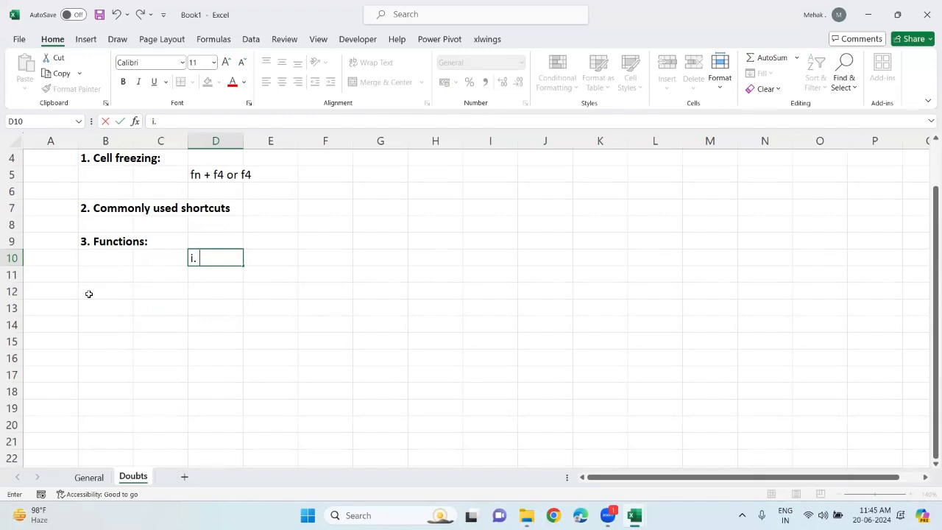
text(Arithmat)
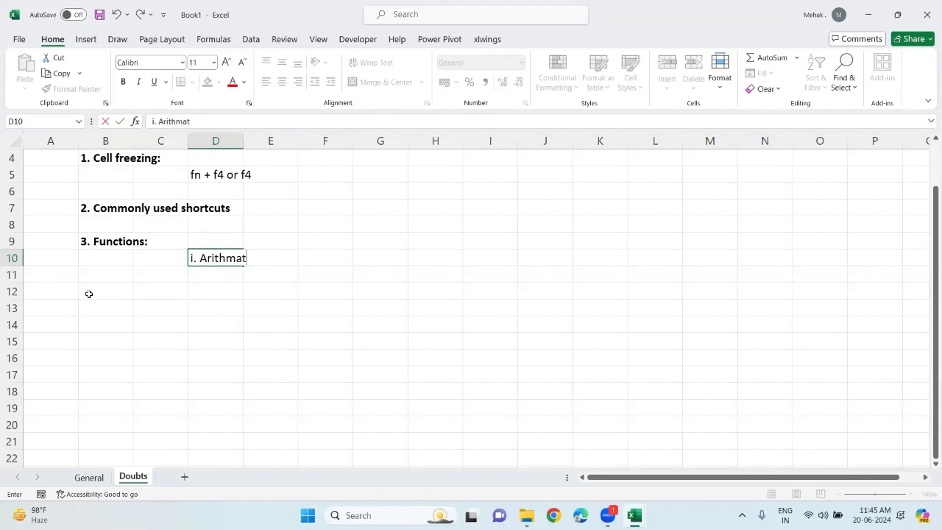
text(ic functions:)
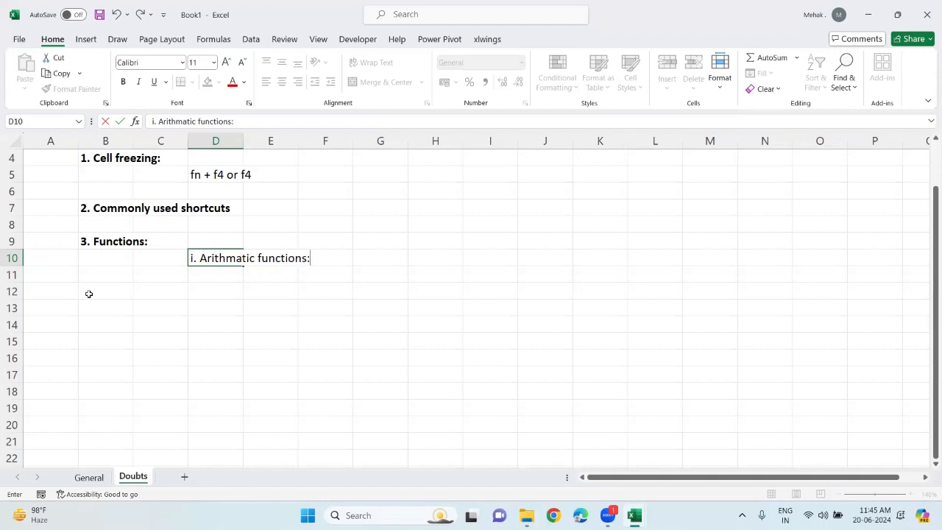
List "sum, count, max, min, average, std.dev, mode,....." in E11
key(Return)
key(Right)
text(sum,)
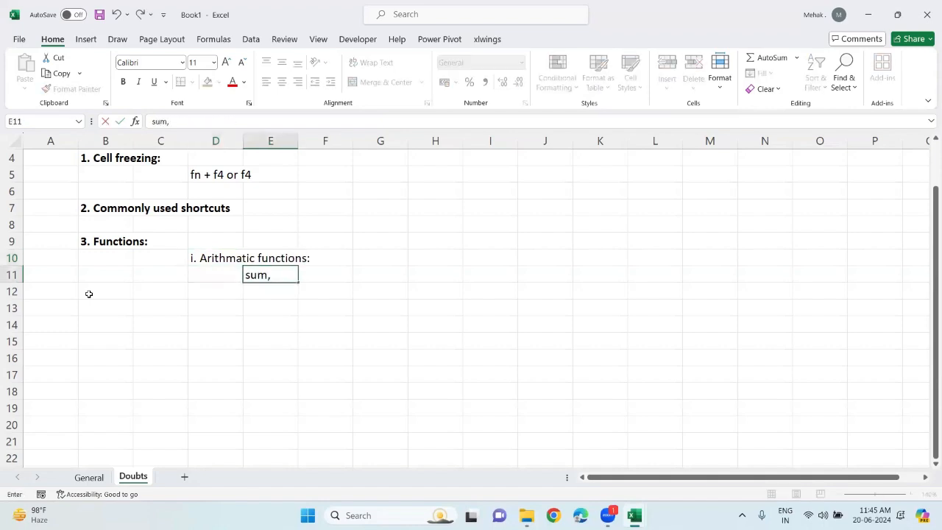
text( count, max, min, average, std.dev, mode,.....)
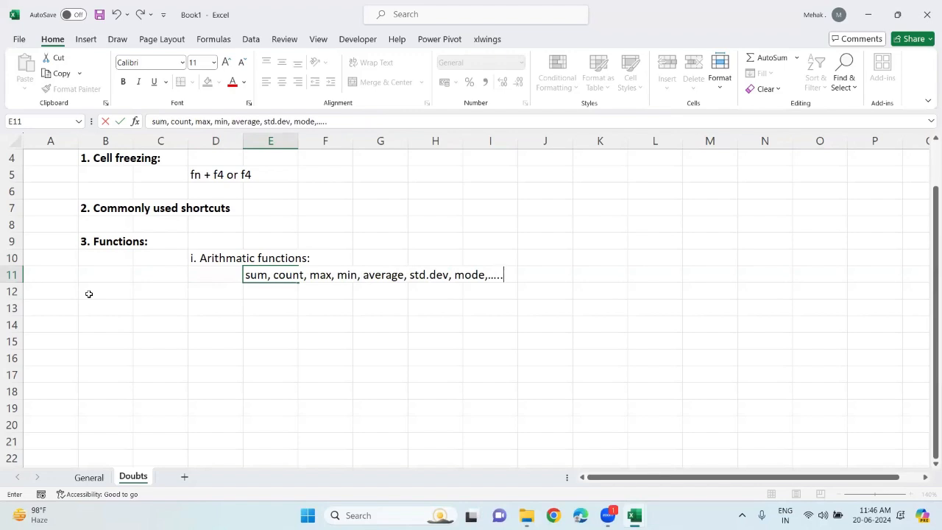
key(Return)
List "large, small, counta(), countblank()" in E12
key(Left)
key(Right)
text(larg)
key(BackSpace)
text(rgem)
key(BackSpace)
text(, smla)
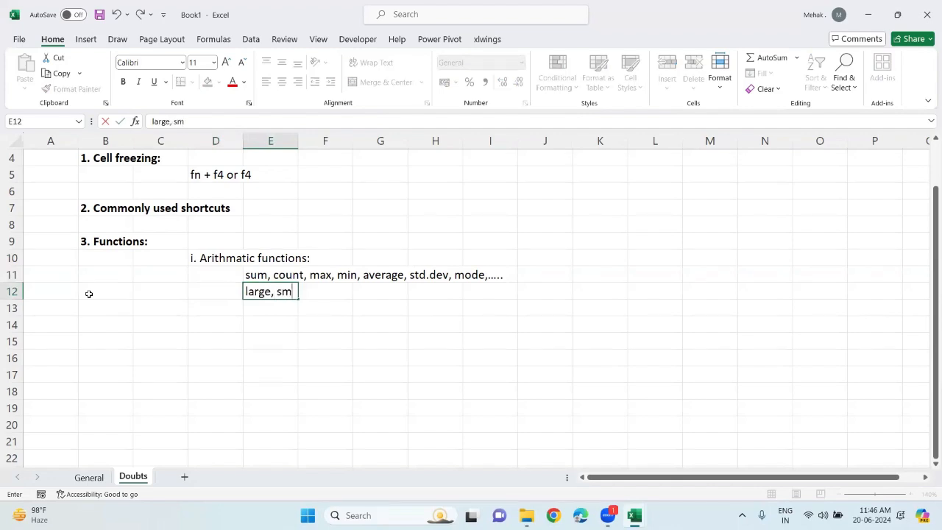
key(BackSpace)
key(BackSpace)
text(all, counta)
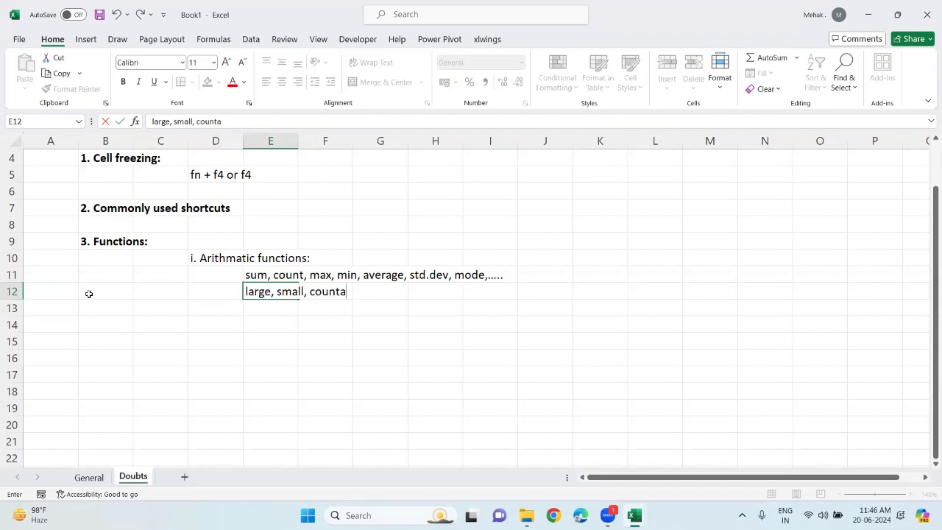
text((), countblank())
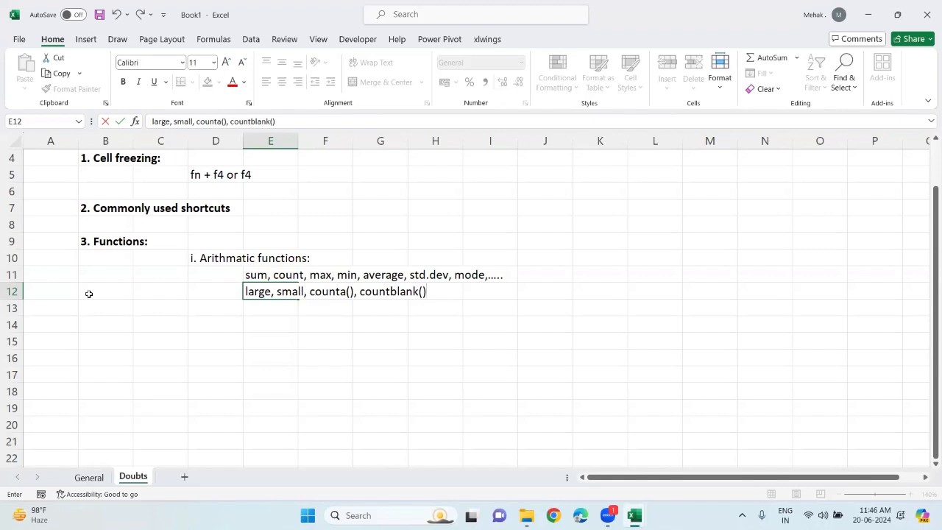
click(292, 357)
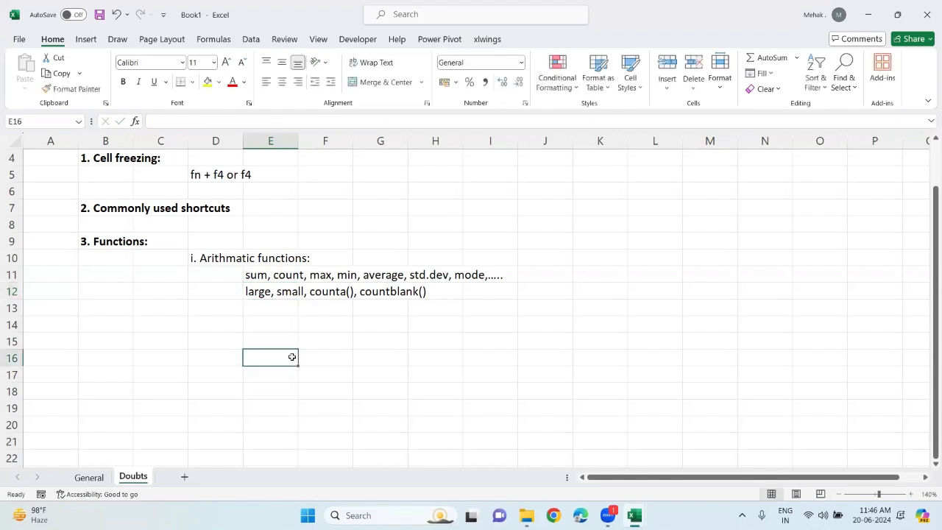
Make the "i. Arithmatic functions:" subheading in D10 italic and red
click(208, 261)
click(139, 81)
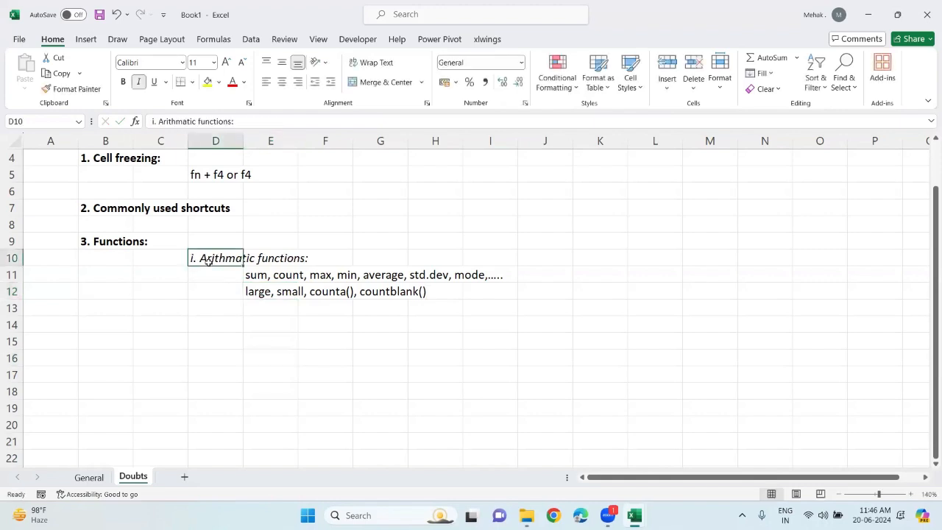
click(232, 83)
Switch to the AnalytixLabs Excel Module 1 workbook and start a SUM formula in the Company 1 Total cell C20
mouse_move(633, 514)
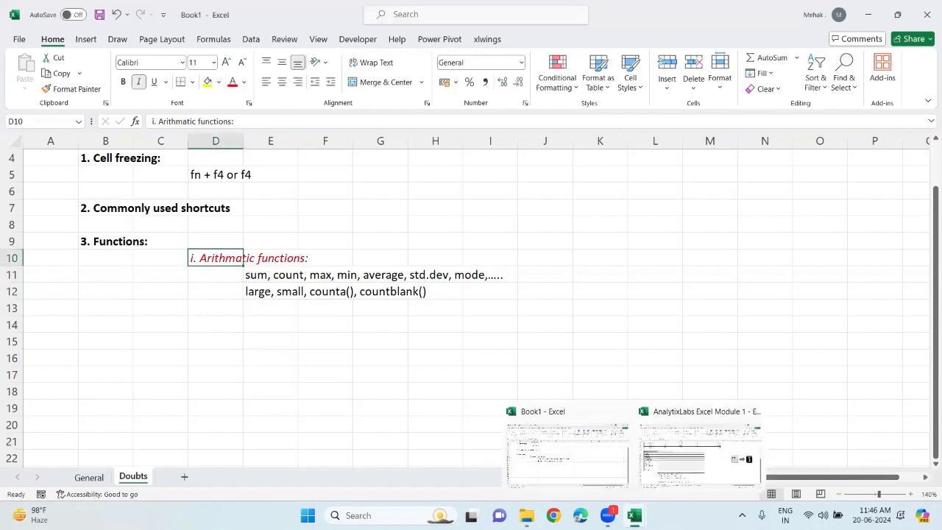
click(674, 436)
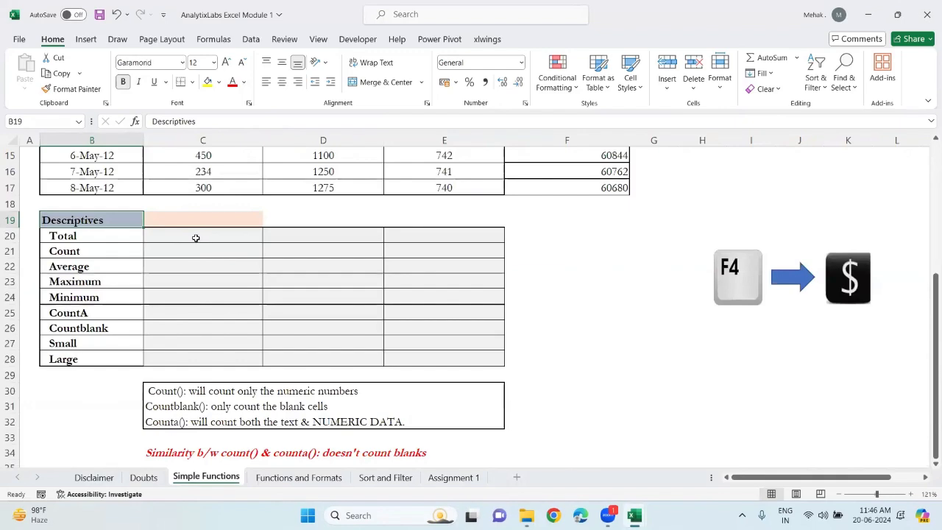
click(196, 238)
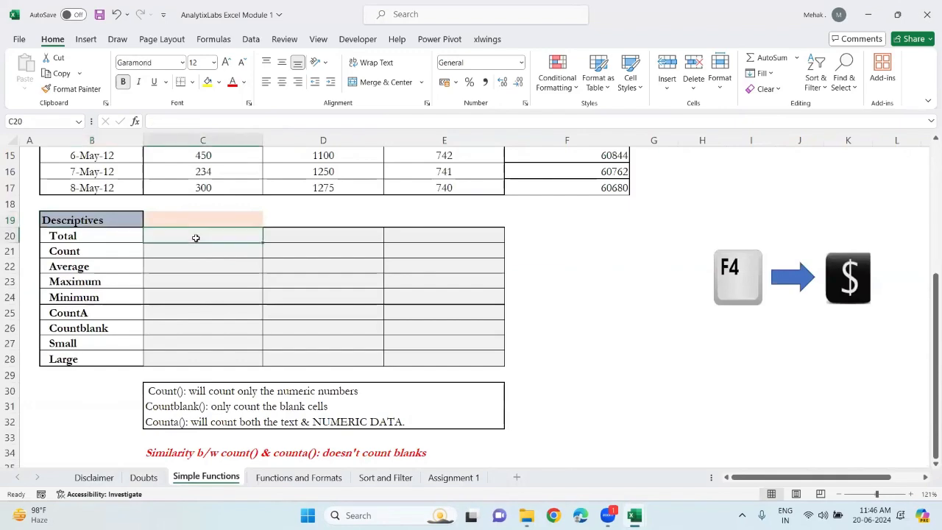
scroll(195, 238, up, 3)
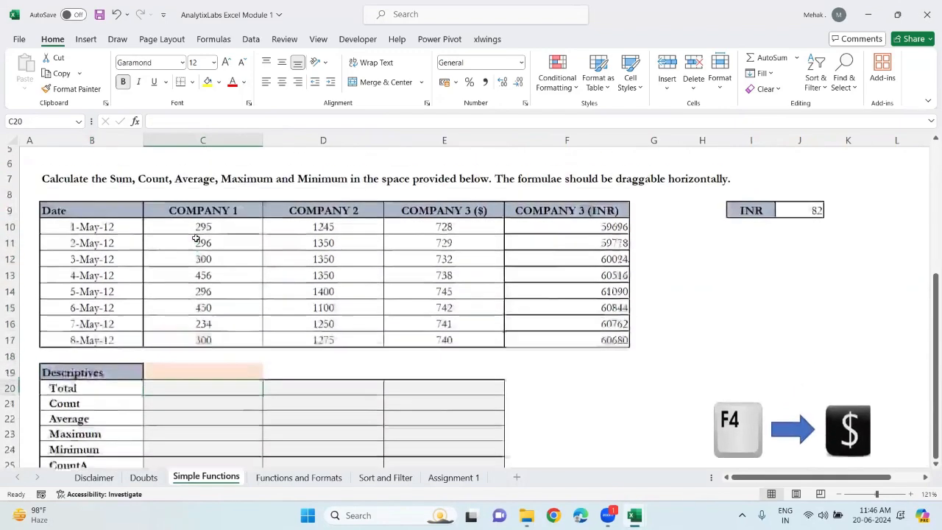
scroll(195, 238, down, 1)
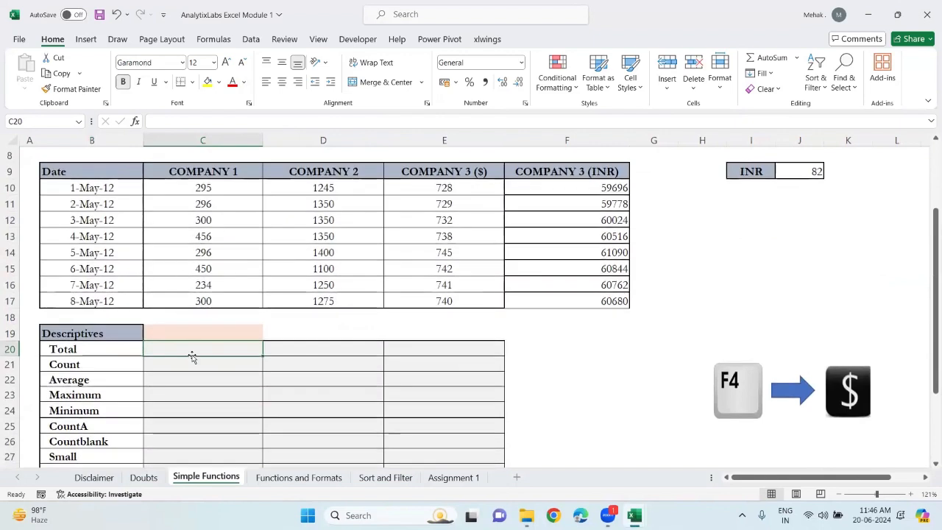
text(=sum)
key(Tab)
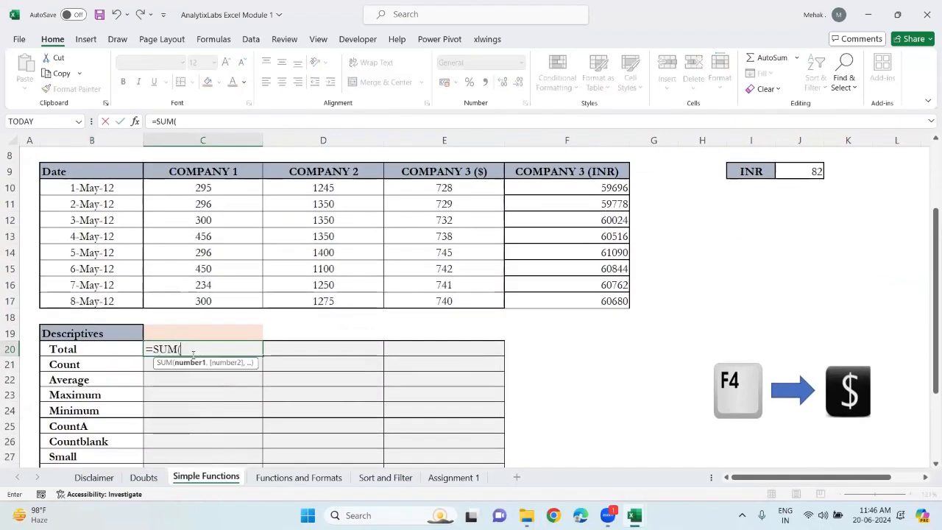
Try to reference C10:C17 with locked rows inside the SUM formula
click(199, 187)
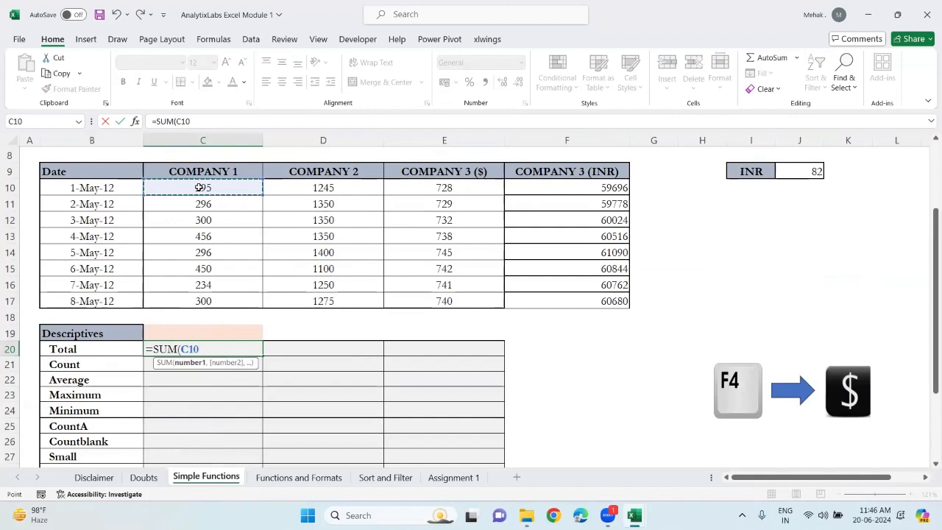
key(ctrl+shift+Down)
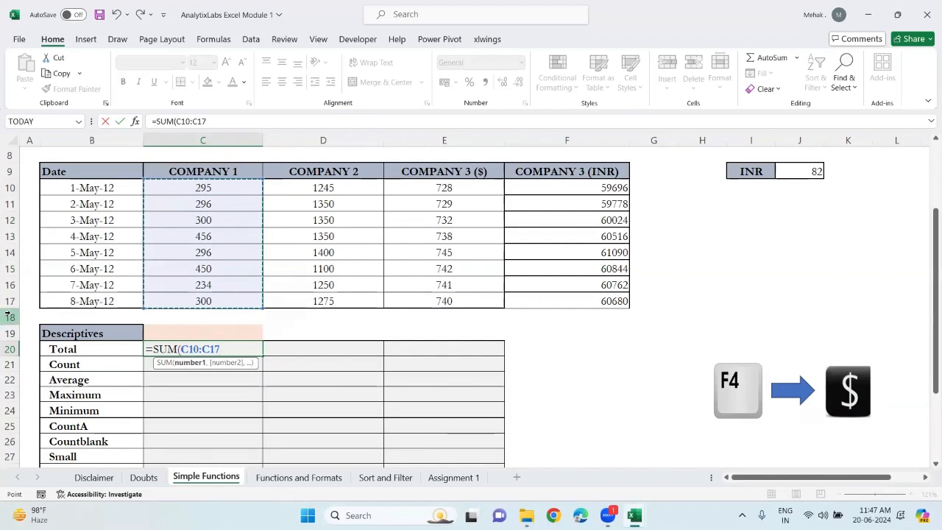
drag(224, 350, 180, 354)
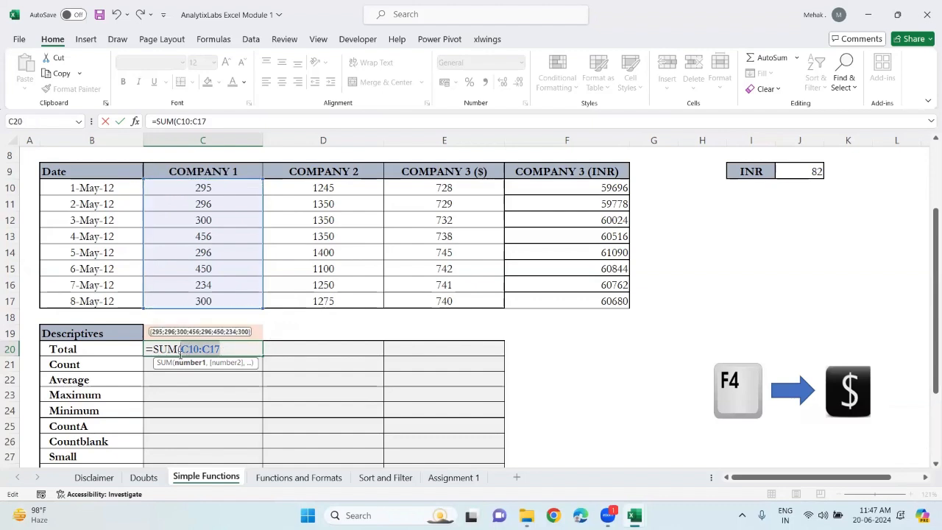
key(F4)
key(F4)
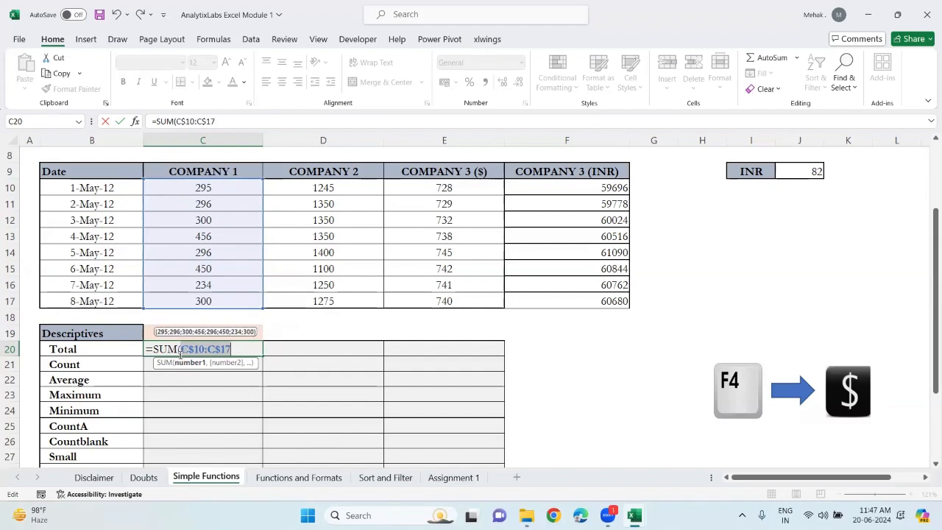
key(BackSpace)
key(Return)
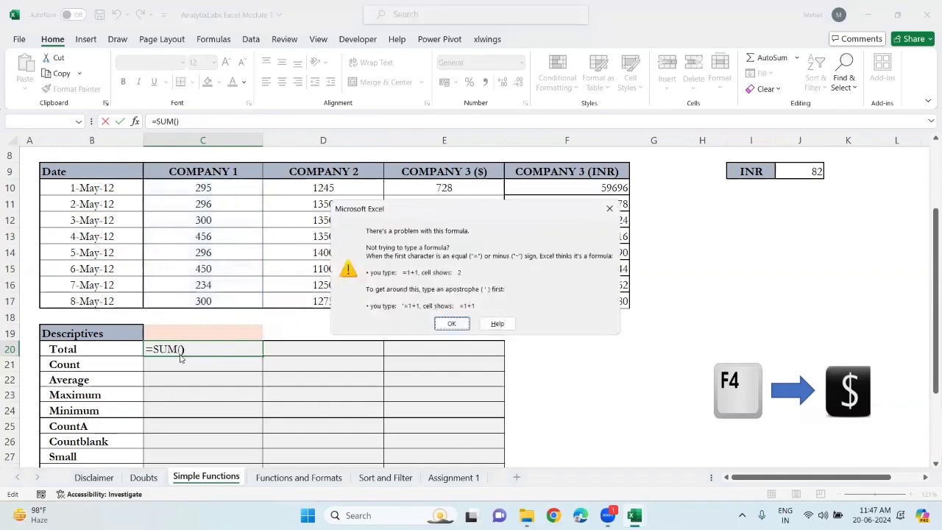
click(451, 323)
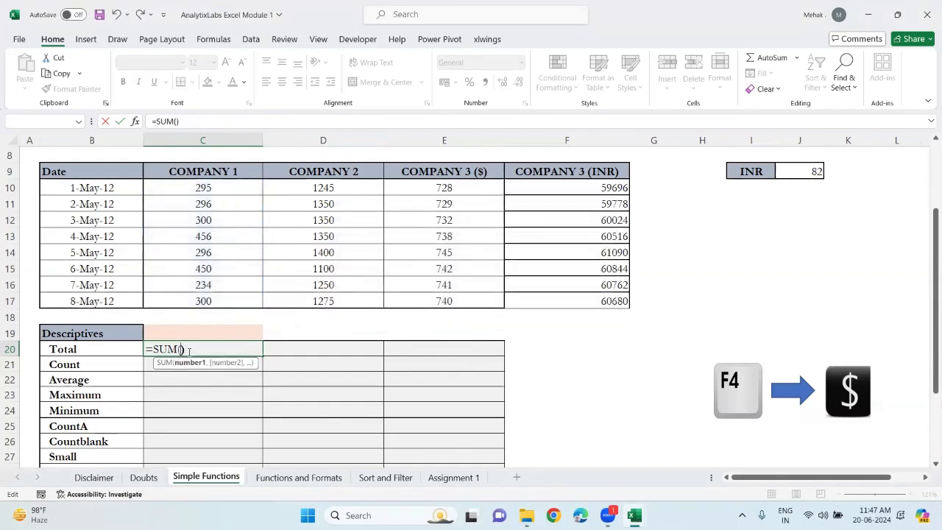
Complete the Company 1 total in C20 as the SUM of C$10:C$17
click(205, 189)
key(ctrl+shift+Down)
key(F4)
key(F4)
key(Return)
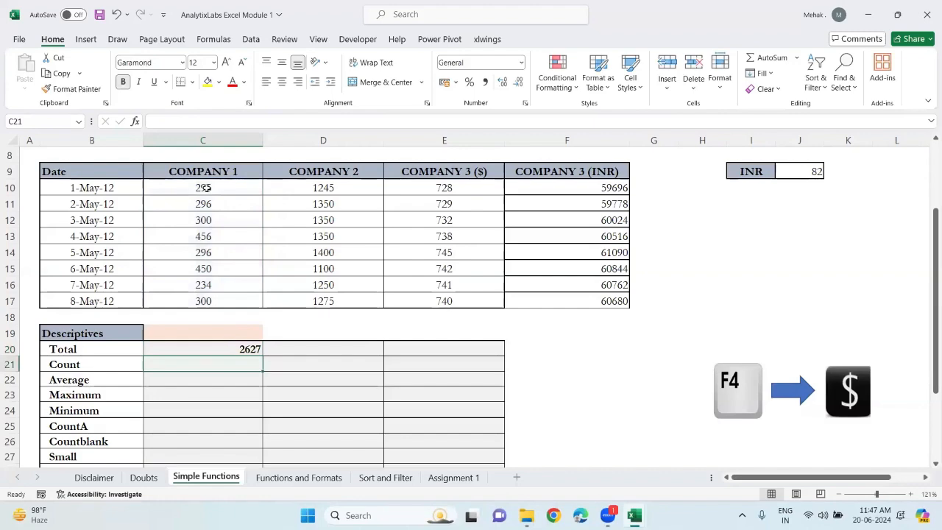
Enter a COUNT formula in the Count cell C21 over C$10:C$17
scroll(205, 188, down, 2)
scroll(205, 188, up, 1)
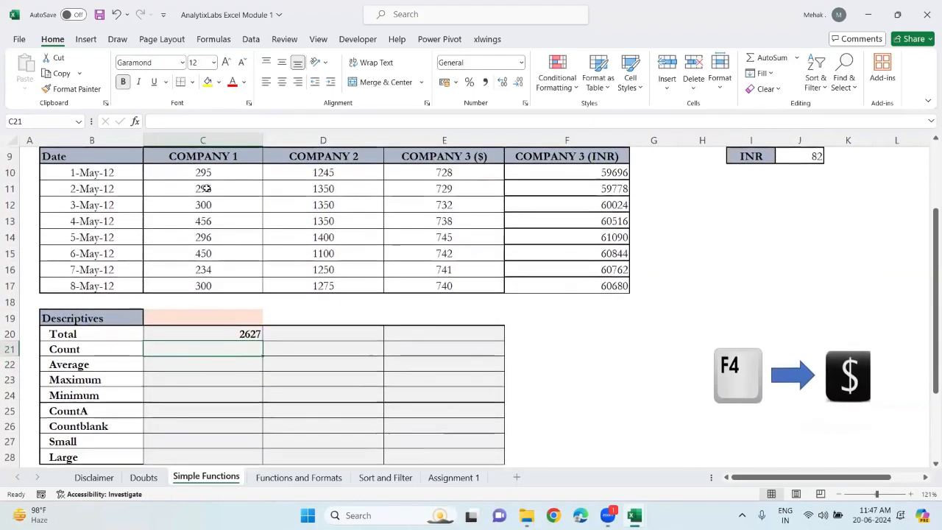
text(=count)
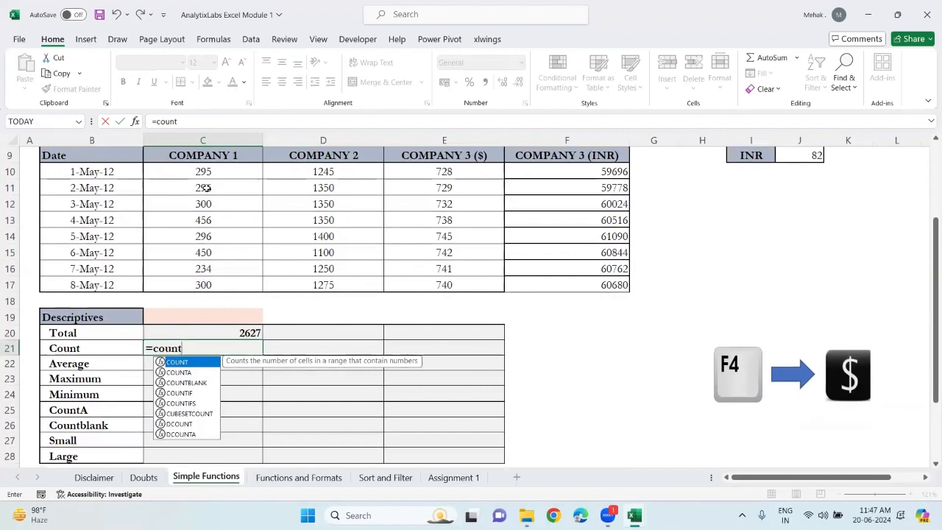
key(Tab)
click(215, 172)
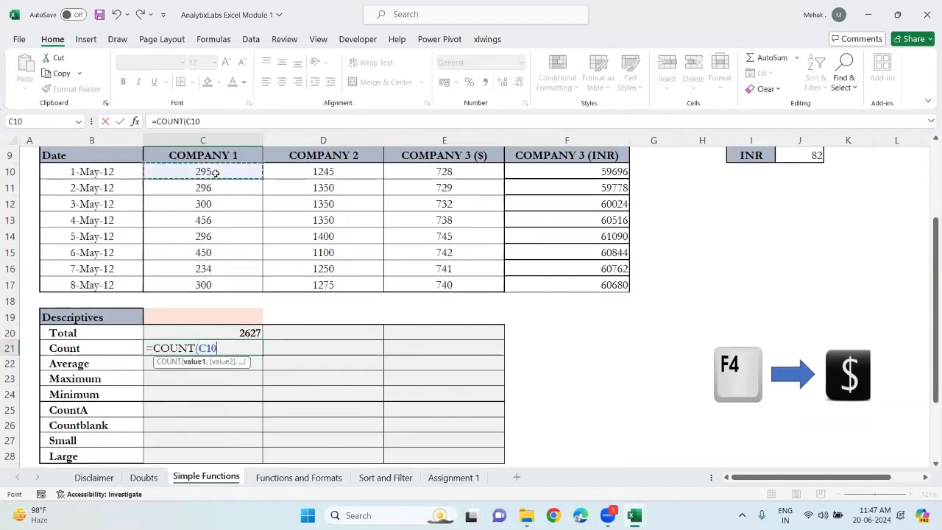
key(ctrl+shift+Down)
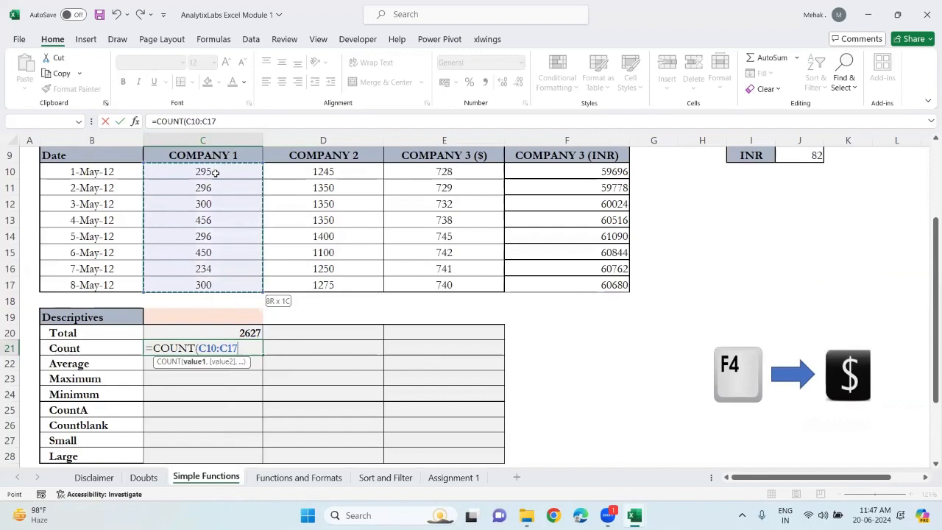
key(F4)
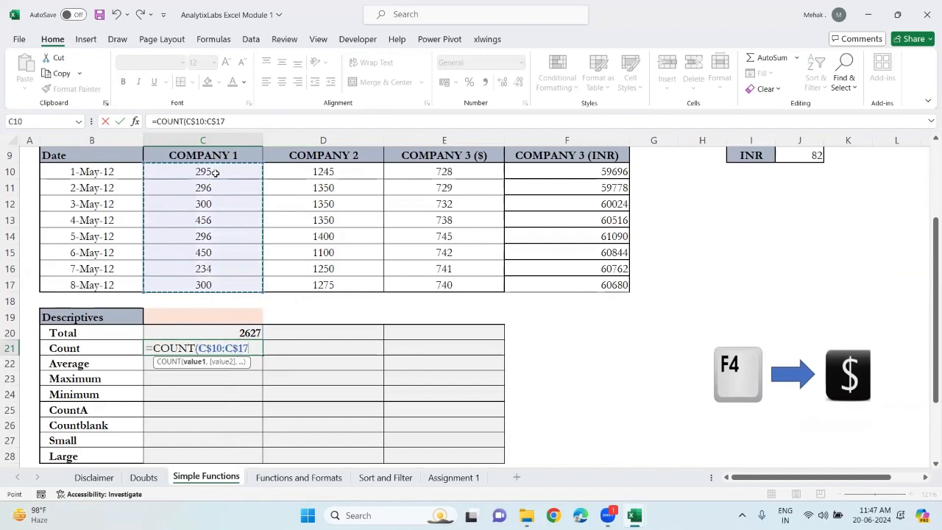
key(Return)
Enter an AVERAGE formula in C22 over C$10:C$17 with locked rows
text(=aver)
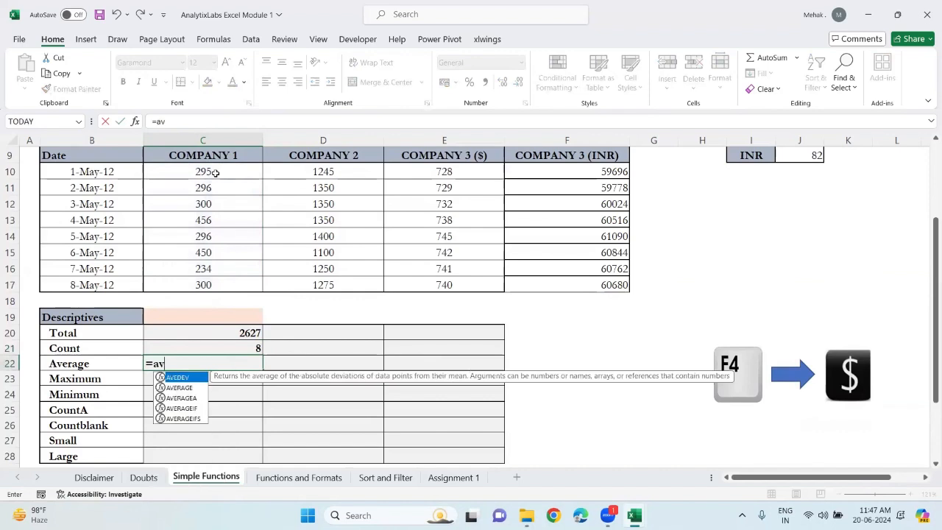
key(Tab)
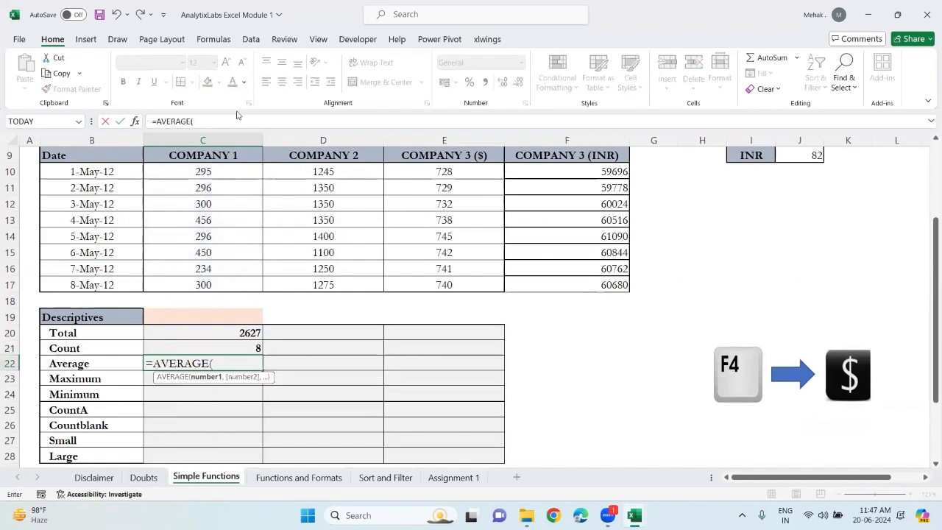
click(203, 176)
key(ctrl+shift+Down)
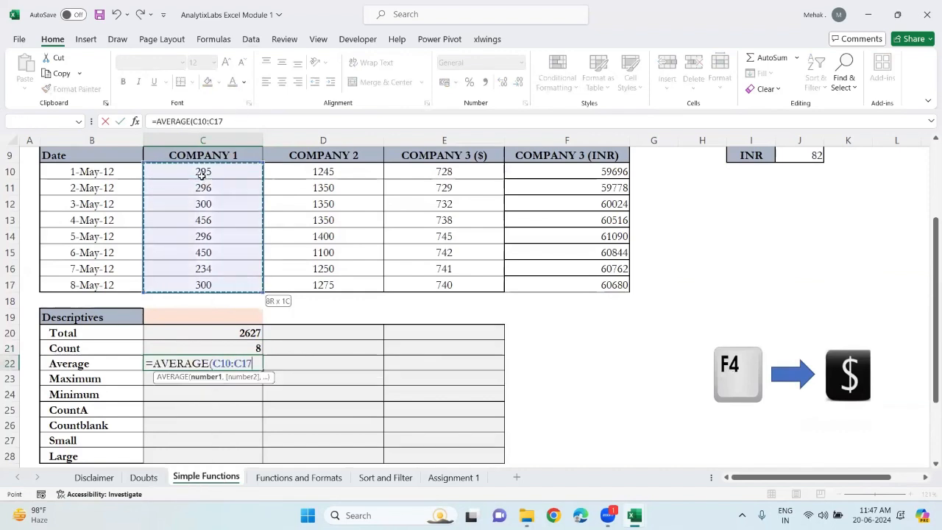
key(F4)
key(F4)
key(Return)
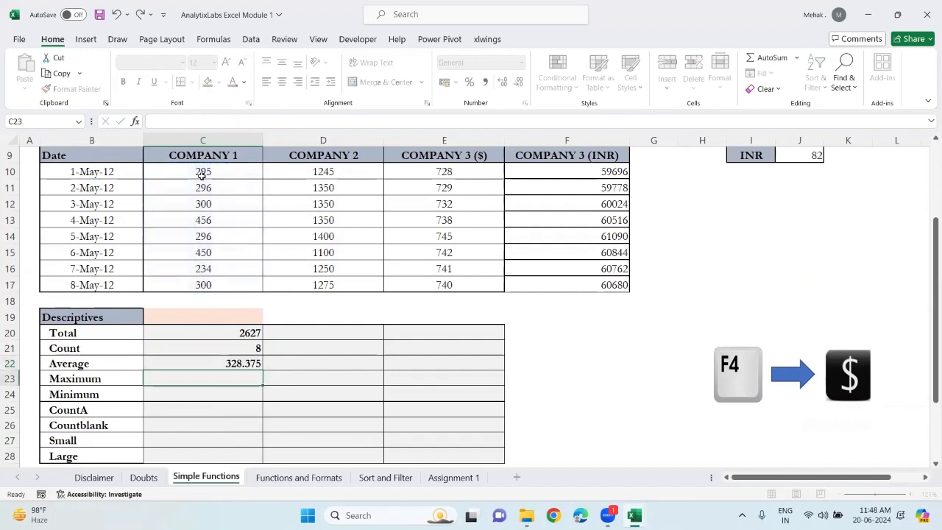
Enter a MAX formula in the Maximum cell C23 over C$10:C$17
text(=a)
key(BackSpace)
text(max)
key(Tab)
click(219, 171)
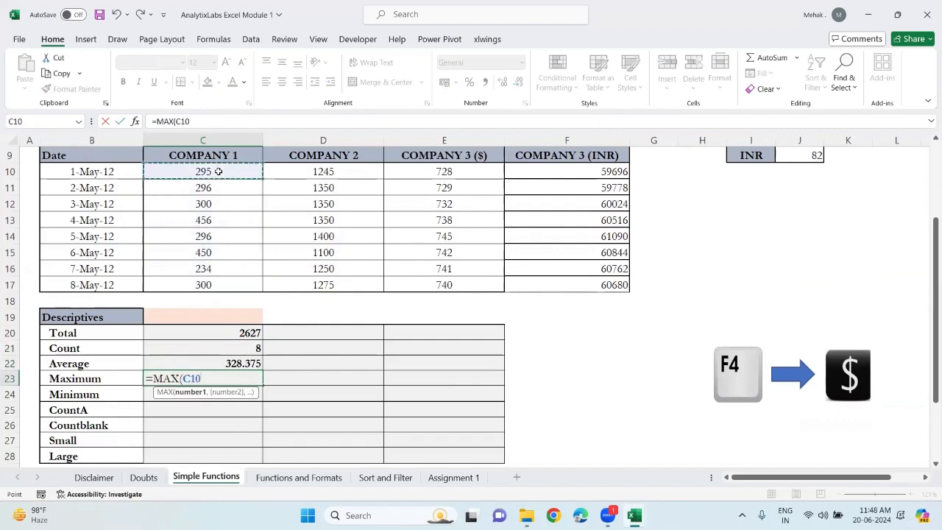
key(shift+Down)
key(shift+Down)
key(shift+Down)
key(shift+Down)
key(shift+Down)
key(shift+Down)
key(shift+Down)
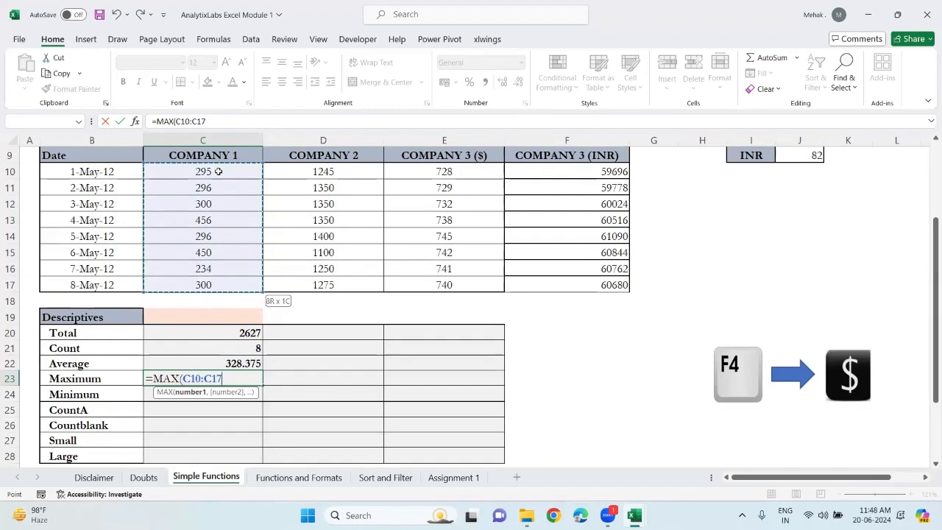
key(F4)
key(F4)
key(F4)
key(F4)
key(F4)
key(F4)
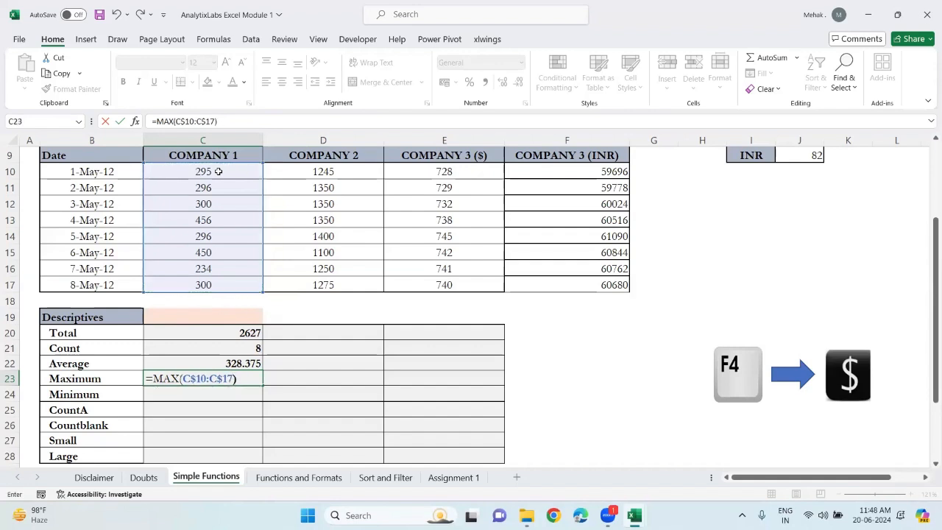
key(Return)
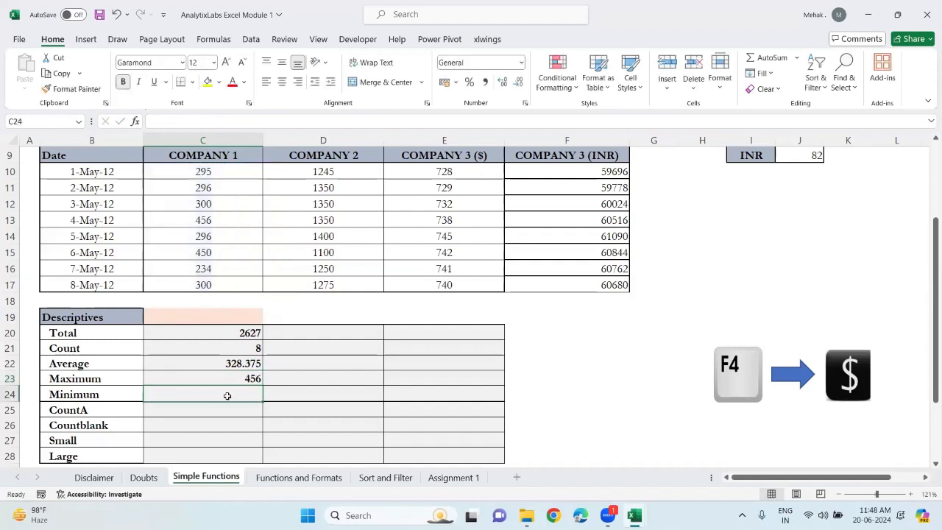
Enter a MIN formula in the Minimum cell C24 over C10:C17
text(=min)
key(Tab)
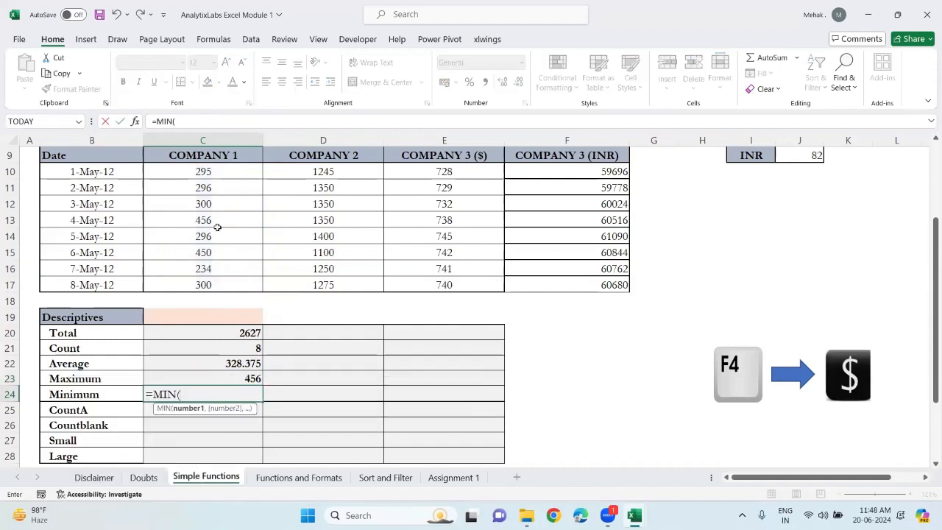
click(199, 172)
key(ctrl+shift+Down)
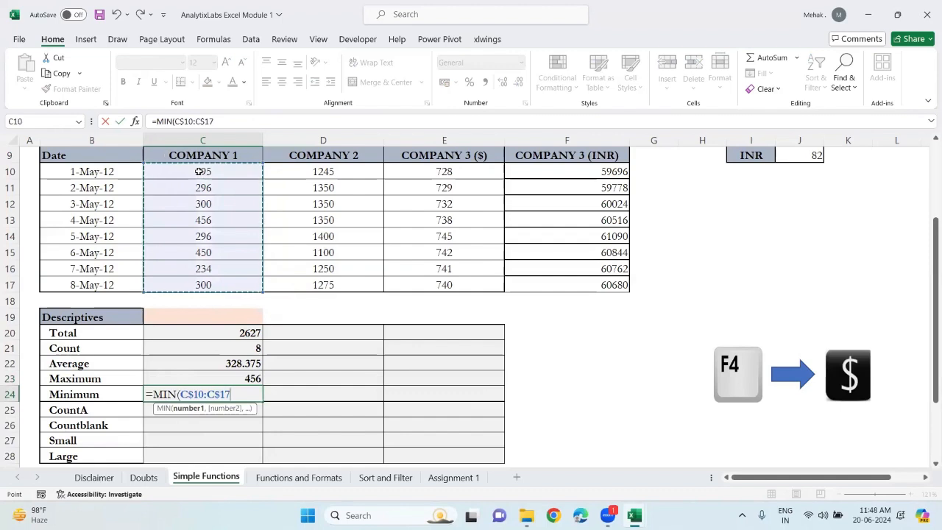
key(Up)
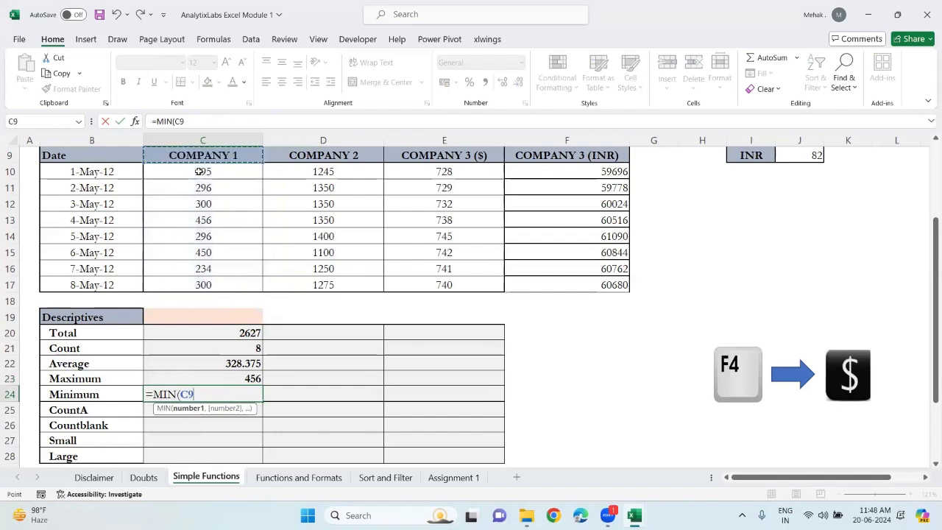
key(Down)
key(ctrl+shift+Down)
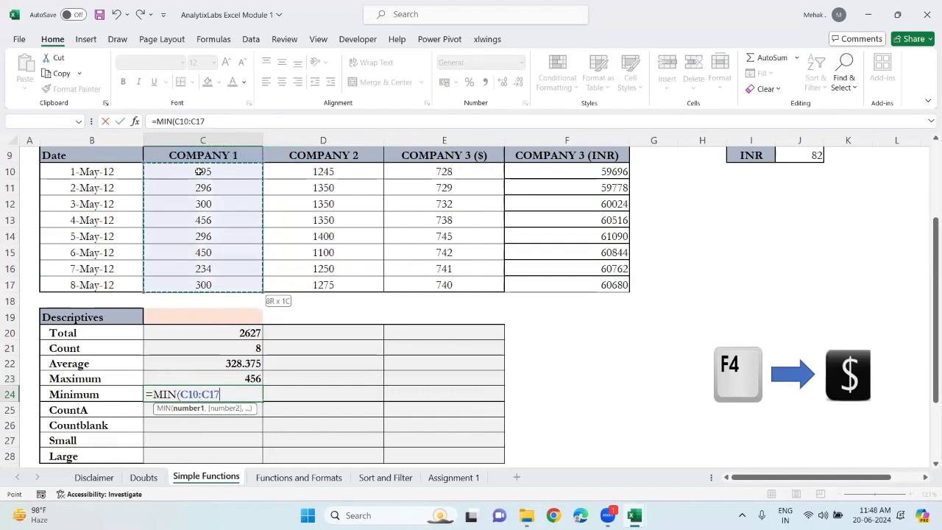
text())
key(Return)
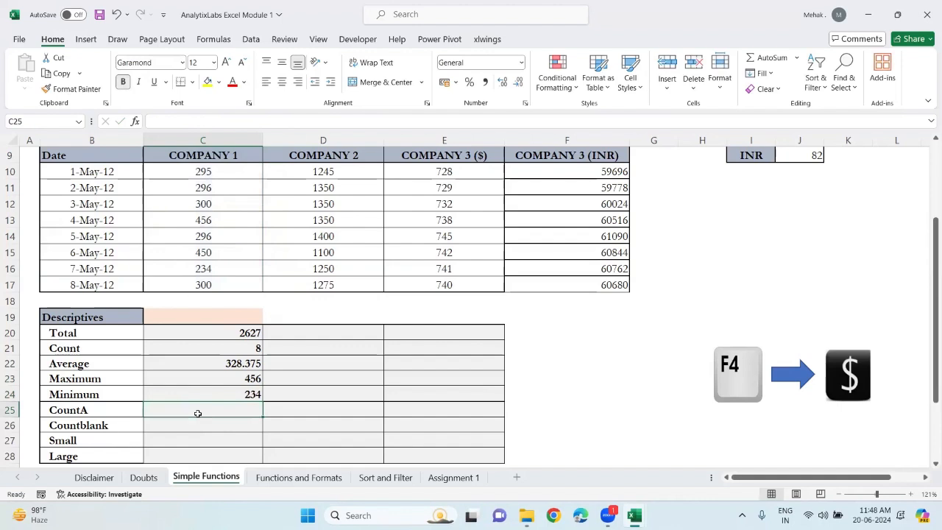
Enter a COUNTA formula in the CountA cell C25 over C$10:C$17
text(=counta)
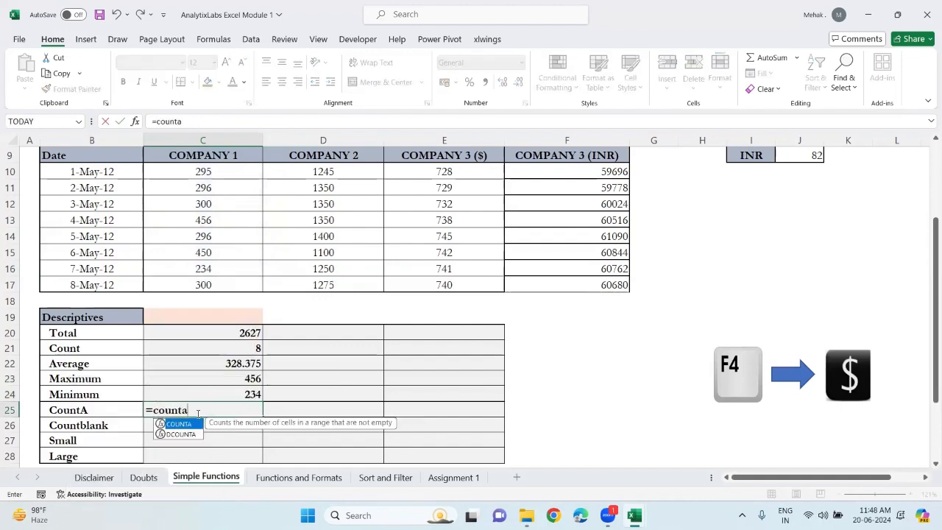
key(Tab)
click(213, 173)
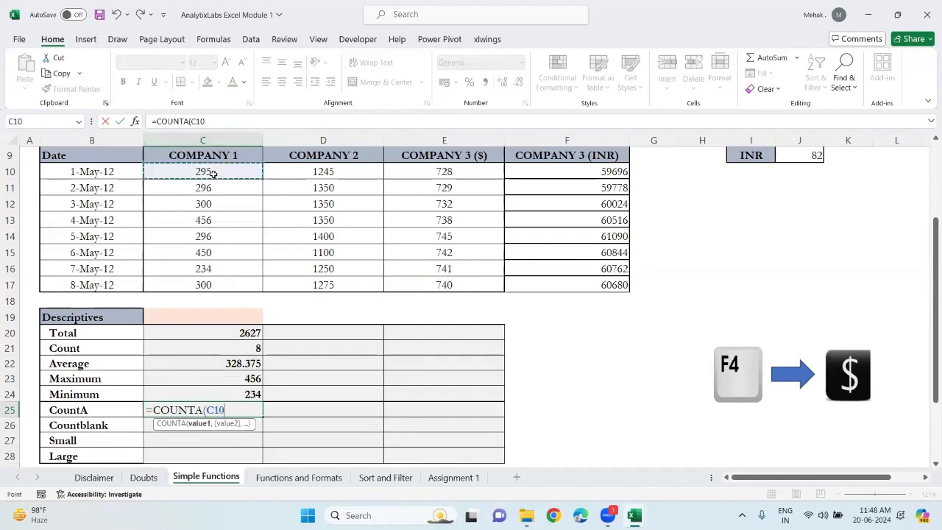
key(ctrl+shift+Down)
key(F4)
key(F4)
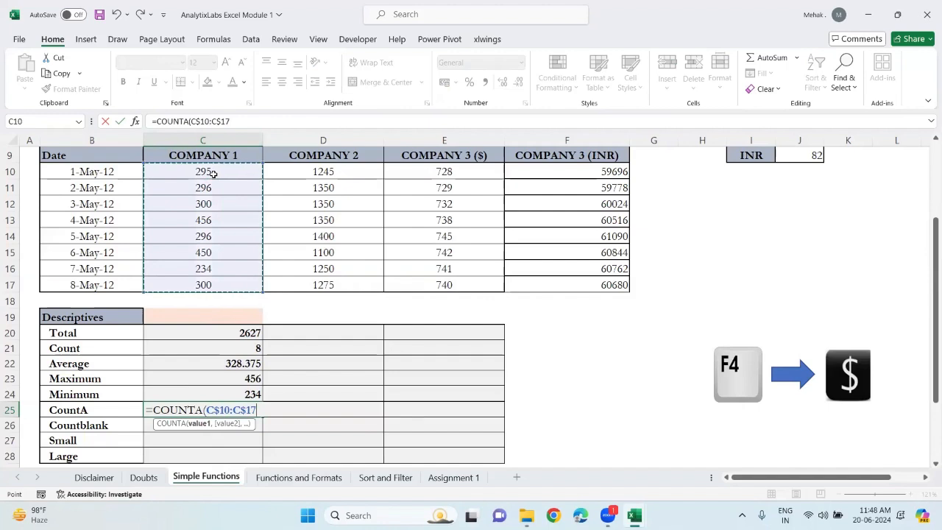
text())
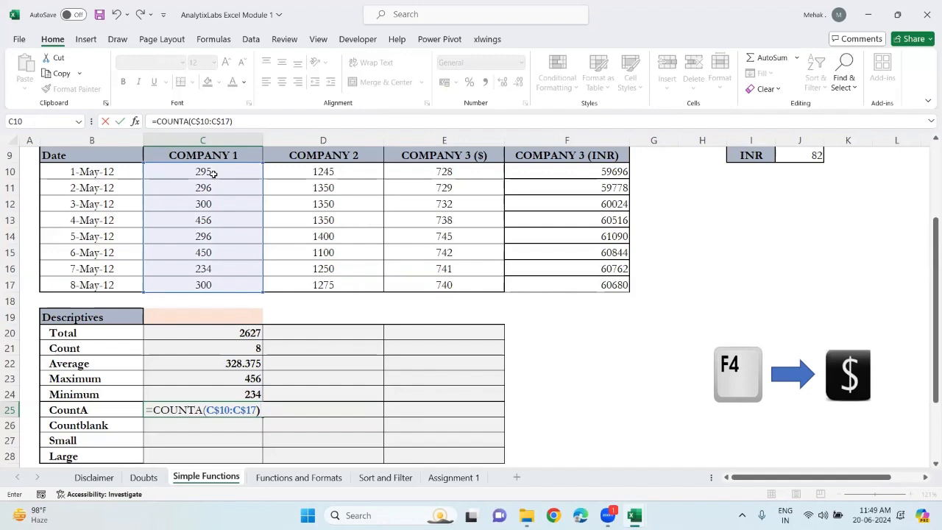
key(Return)
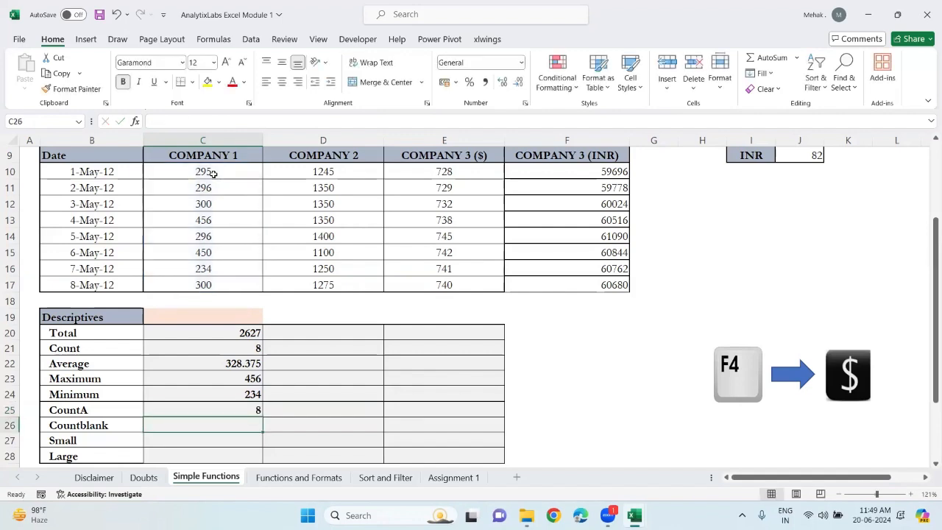
Temporarily enter the text abc in Company 1's 8-May-12 cell C17
click(213, 286)
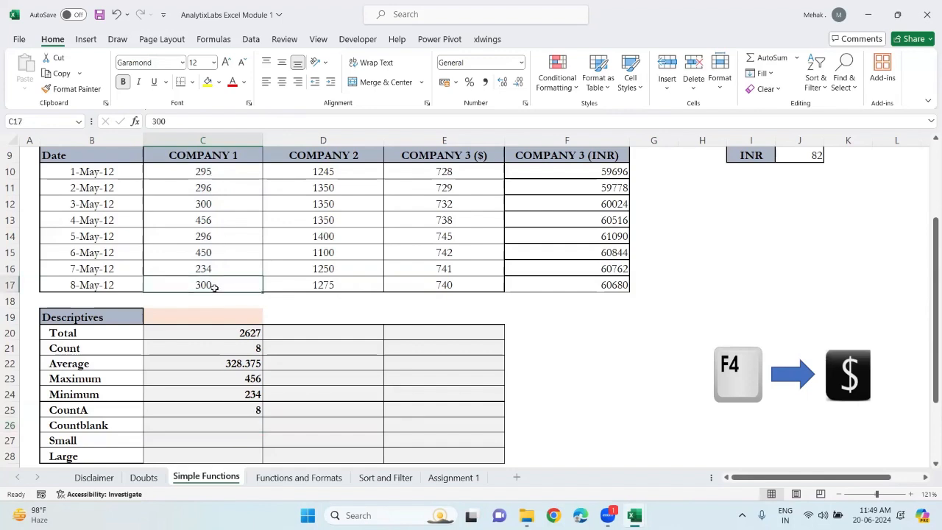
key(BackSpace)
text(abc)
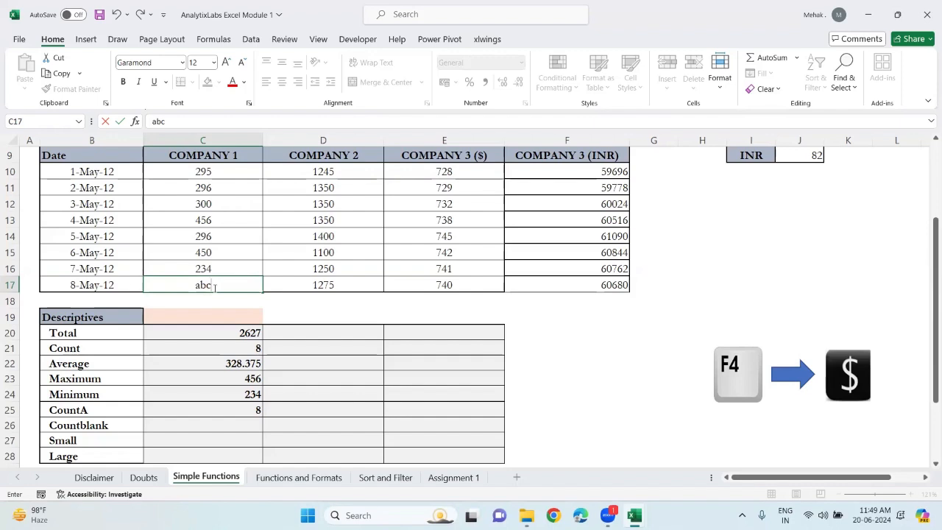
key(Return)
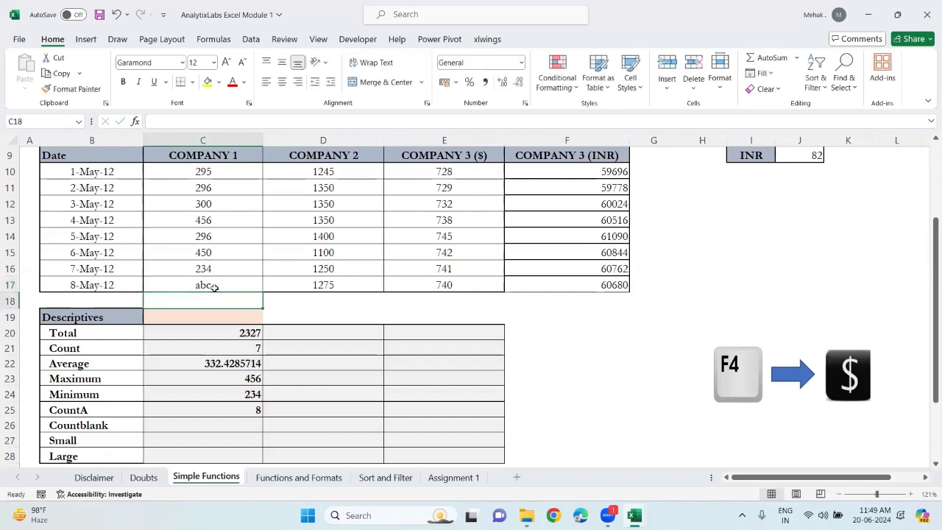
Restore the value 300 in cell C17
scroll(212, 286, down, 6)
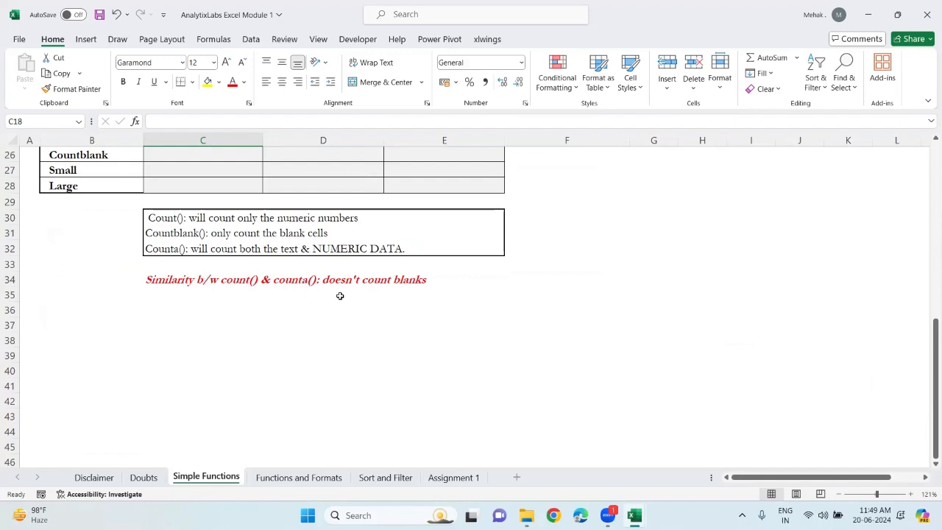
scroll(340, 295, up, 5)
click(226, 239)
text(300)
key(Return)
key(BackSpace)
key(Escape)
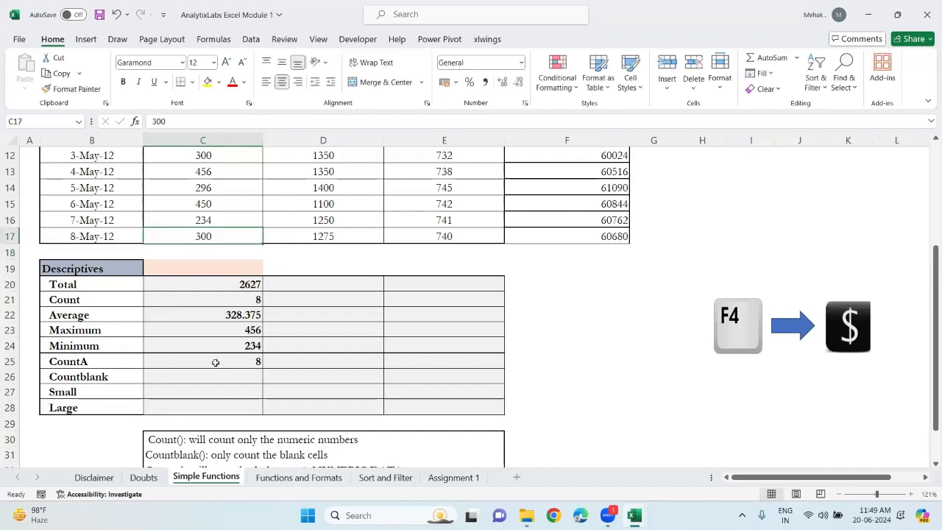
Enter a COUNTBLANK formula in the Countblank cell C26 over C10:C17
click(221, 377)
scroll(221, 378, up, 1)
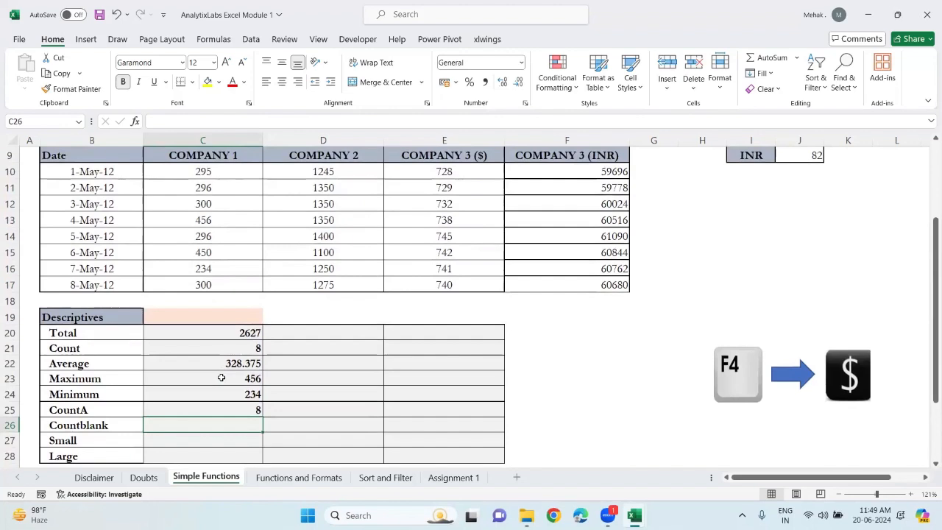
text(=count)
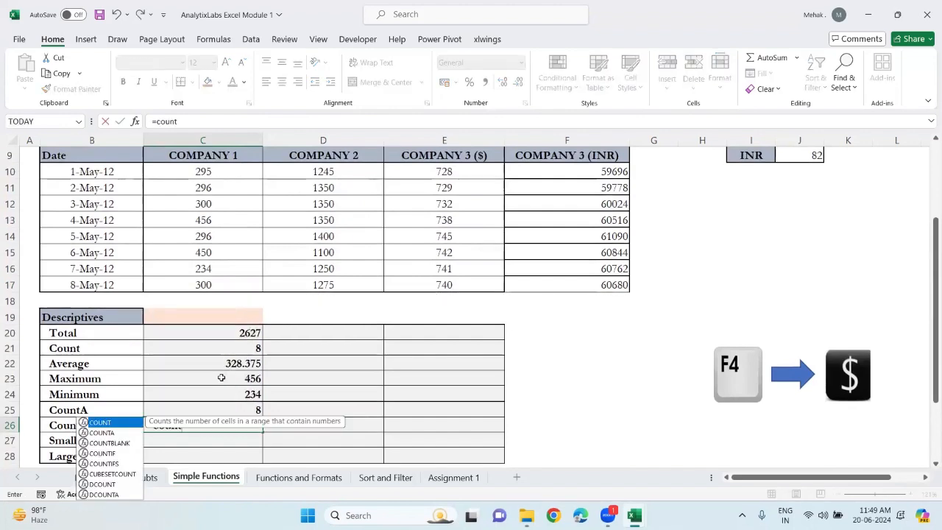
text(b)
key(Tab)
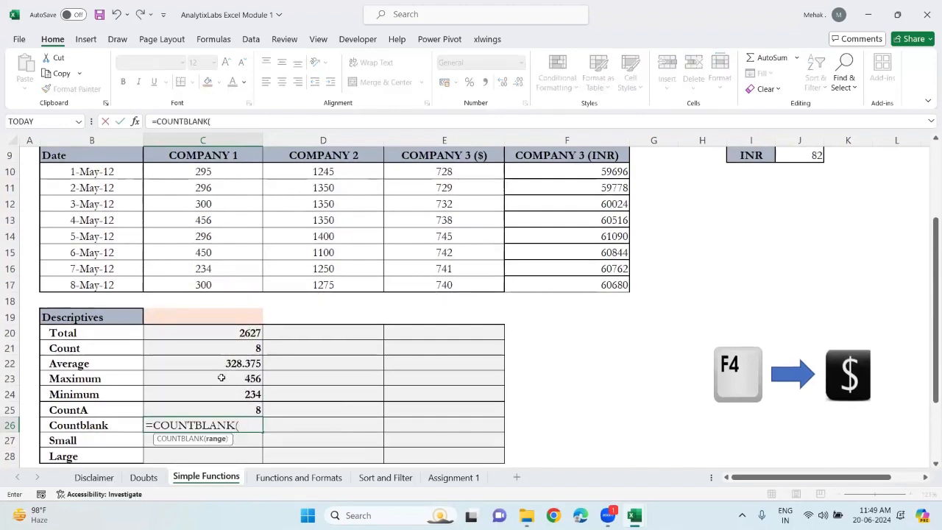
click(201, 179)
key(ctrl+shift+Down)
text())
key(Return)
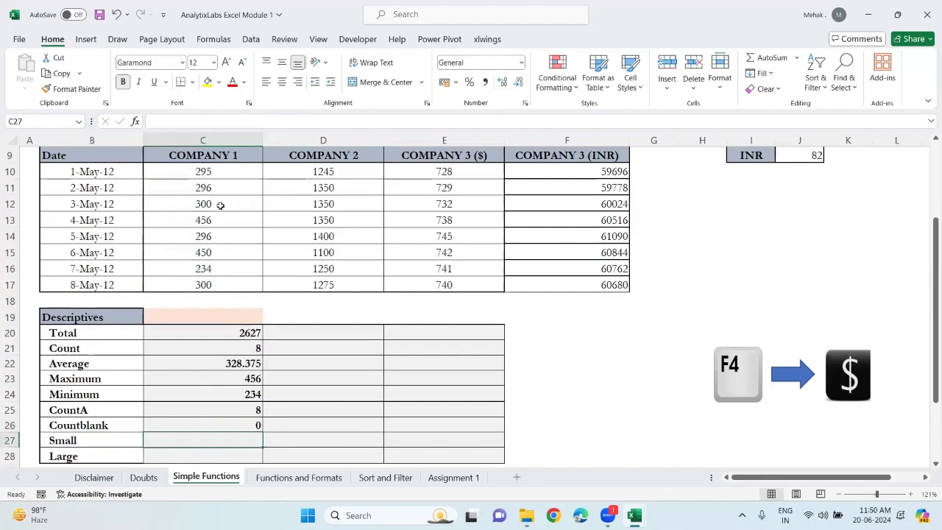
Enter 0 in cell E25 and clear it again
click(444, 410)
text(0)
key(Return)
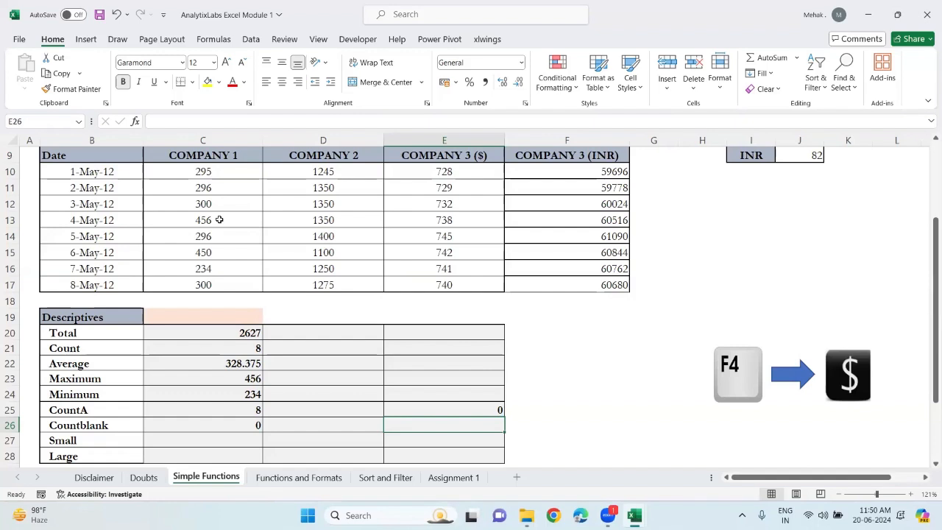
click(481, 410)
key(Delete)
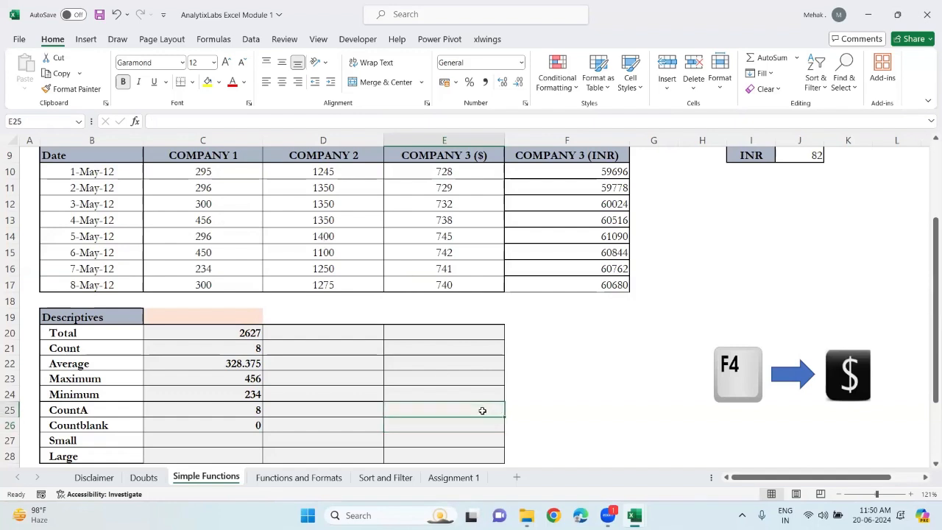
click(237, 420)
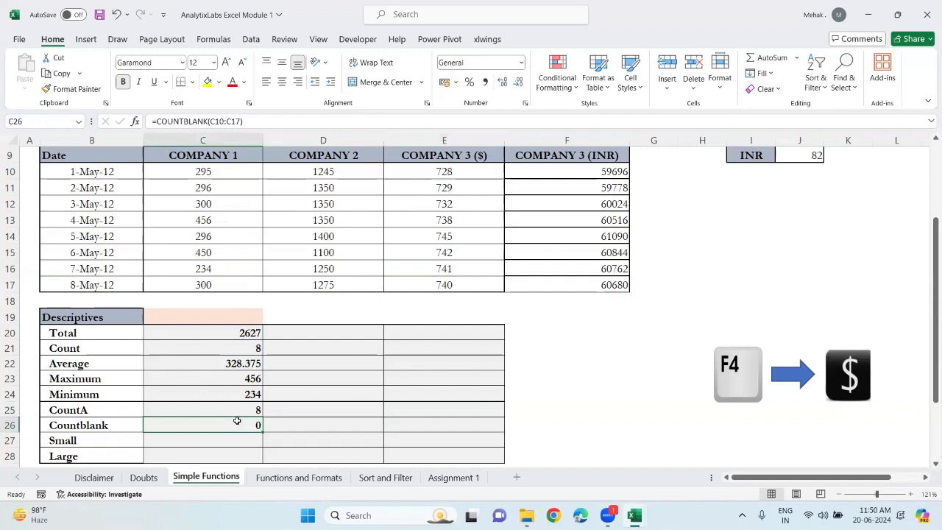
Clear Company 1's 8-May-12 cell C17 and review the Count, CountA and Countblank formulas
click(209, 284)
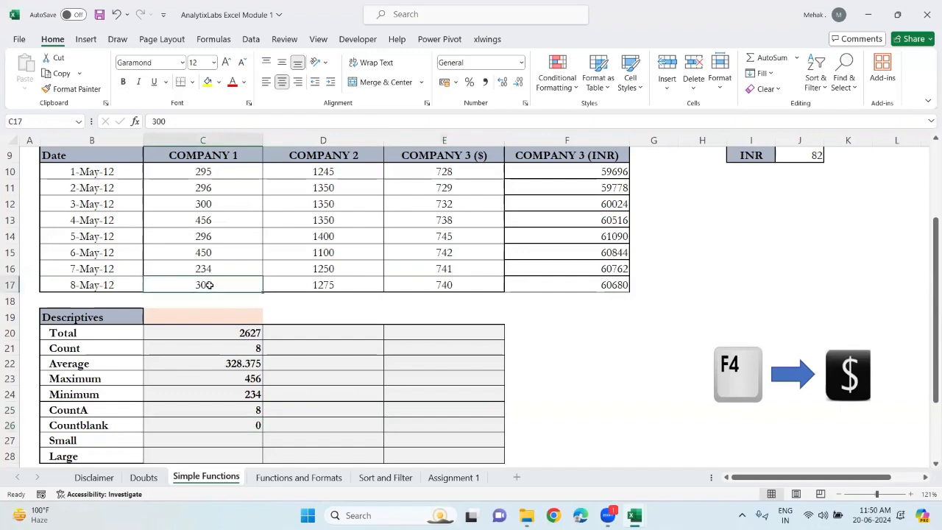
key(BackSpace)
key(Return)
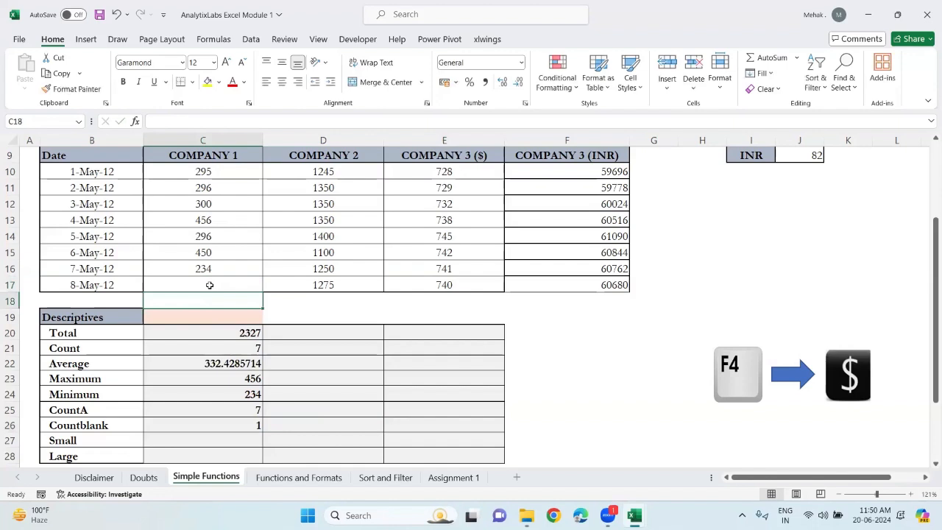
click(257, 346)
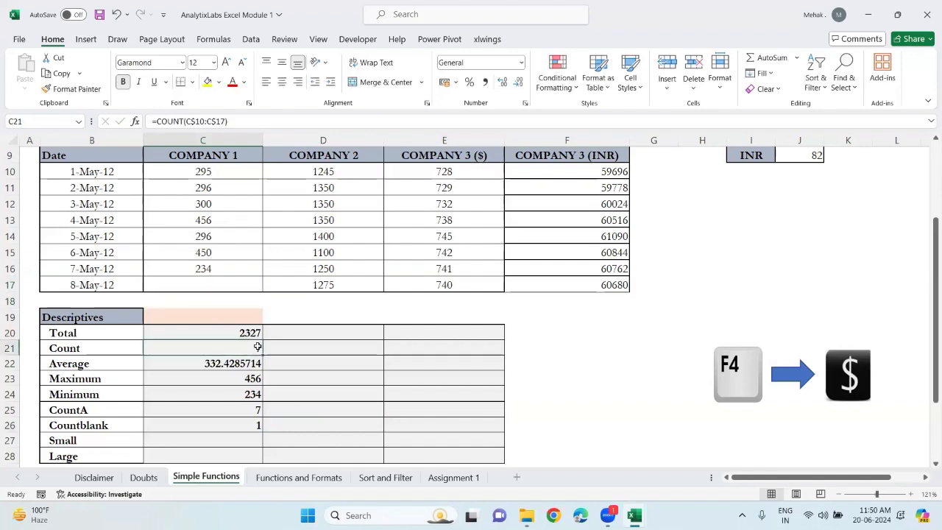
click(256, 409)
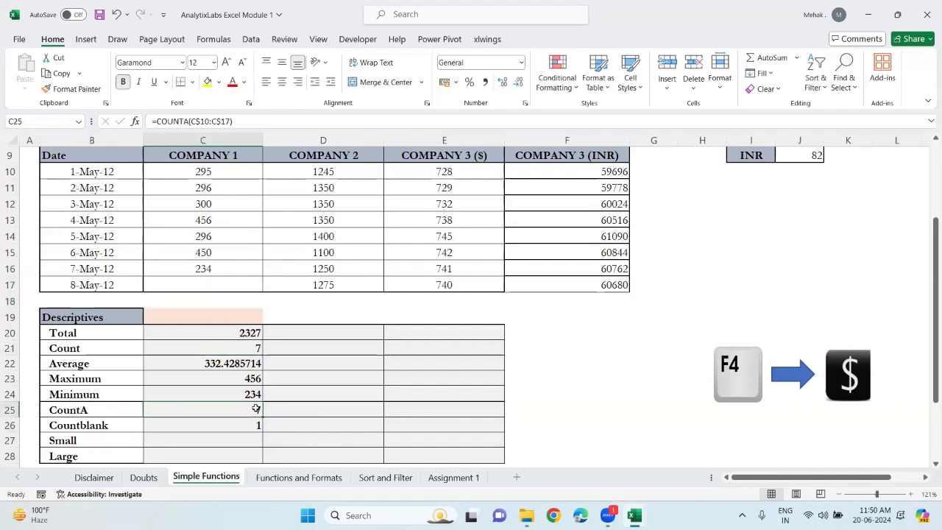
click(250, 432)
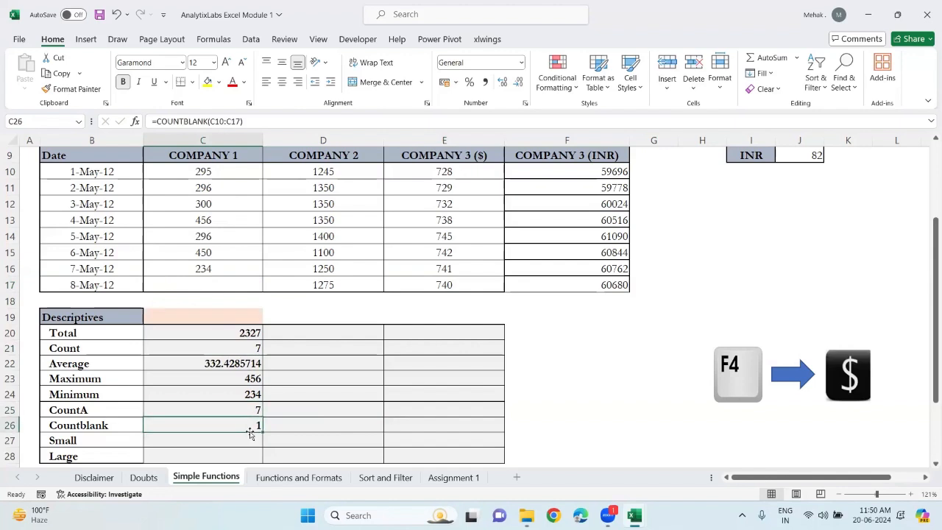
Re-enter 300 in cell C17 and replace the 7-May-12 value in C16 with abc
click(244, 278)
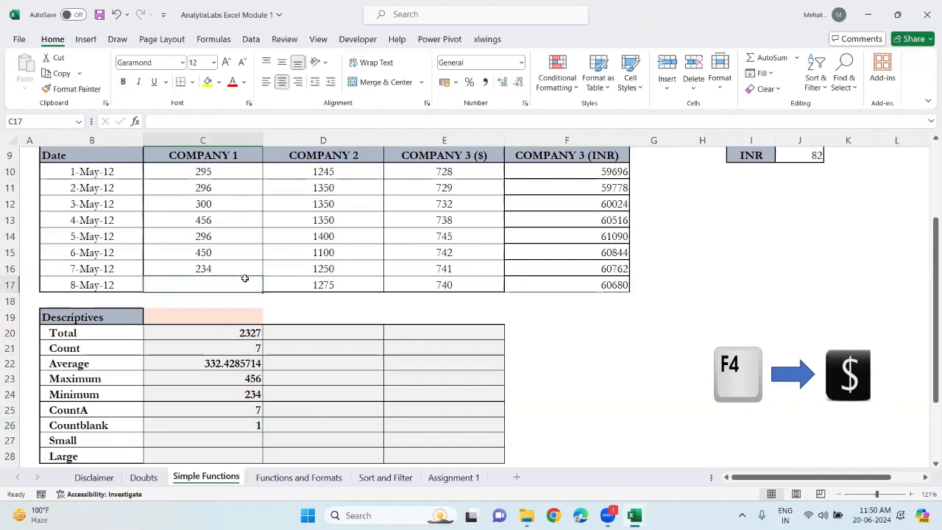
text(300)
click(218, 269)
key(BackSpace)
text(abc)
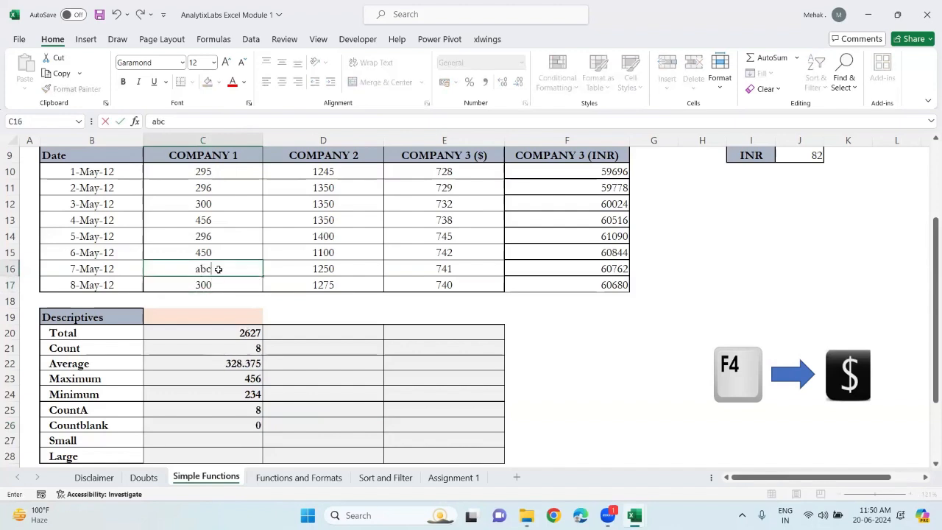
key(Return)
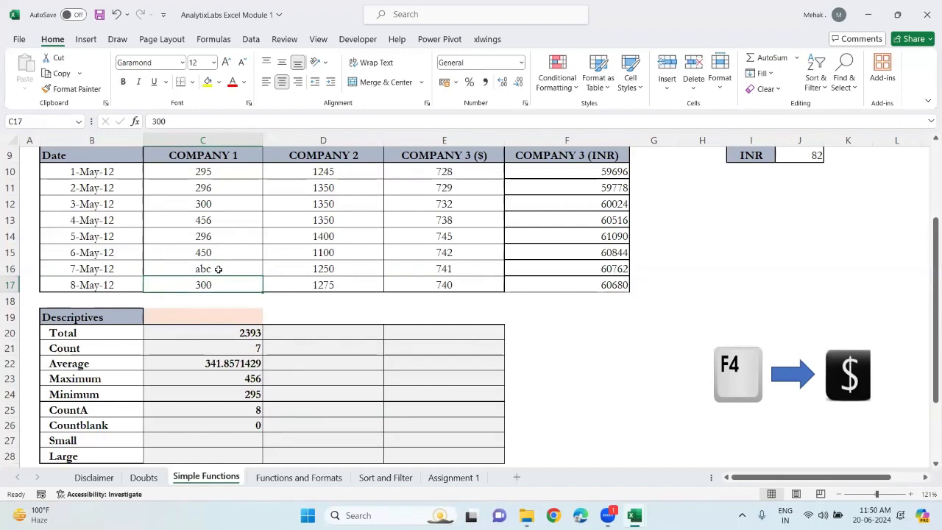
Clear cell C17 again, then undo back to the original values in C16 and C17
key(BackSpace)
key(Return)
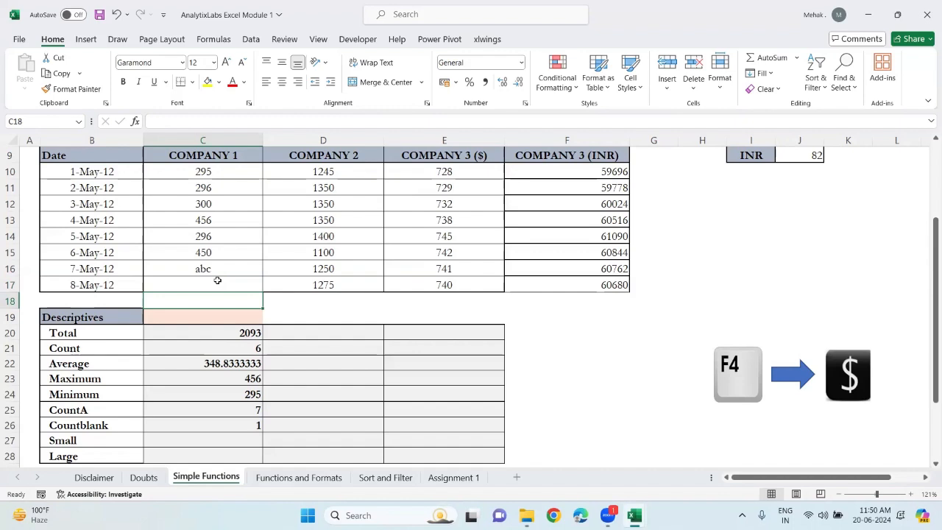
key(ctrl+z)
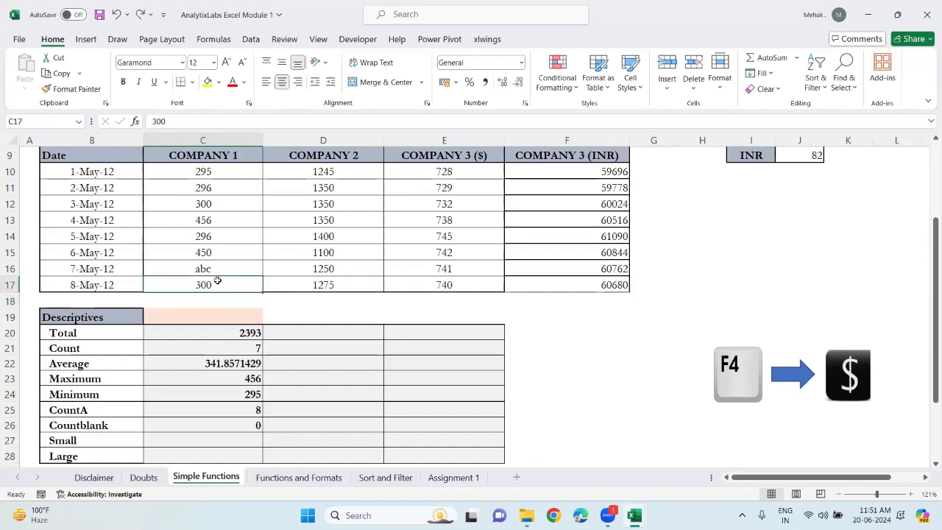
click(297, 356)
key(ctrl+z)
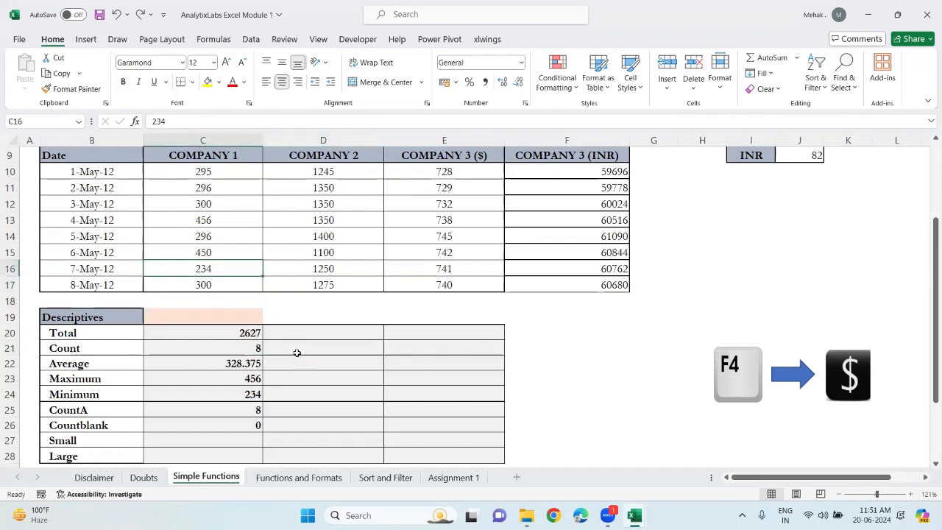
Enter a SMALL formula in the Small cell C27 over C$10:C$17 with k taken from $C$19
scroll(296, 353, down, 1)
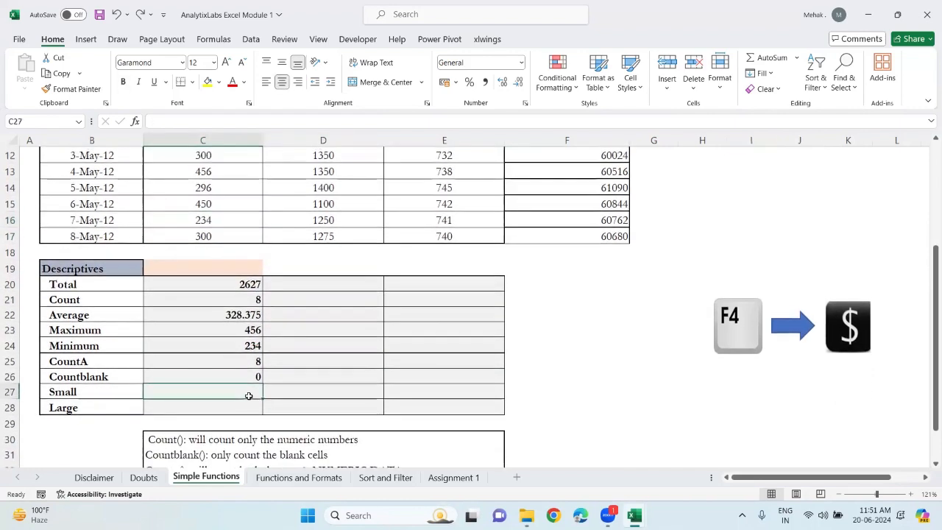
click(248, 392)
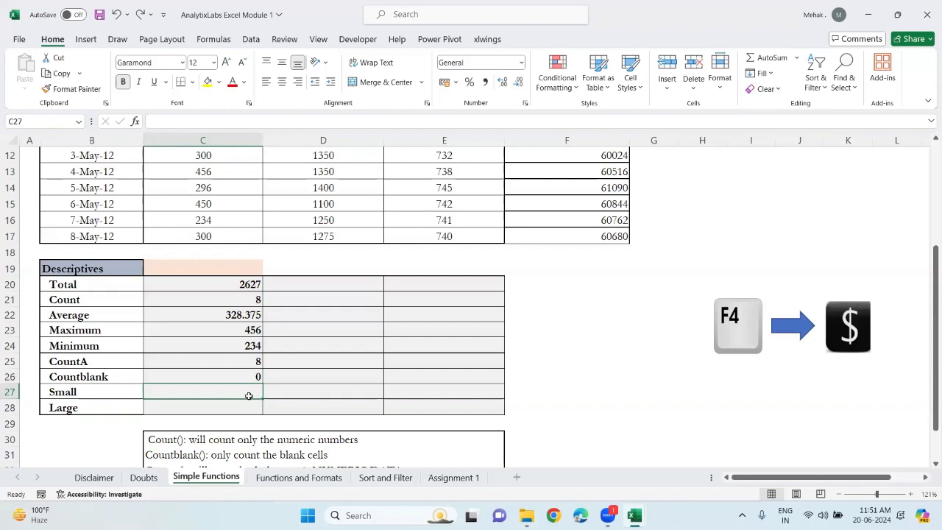
text(=sm)
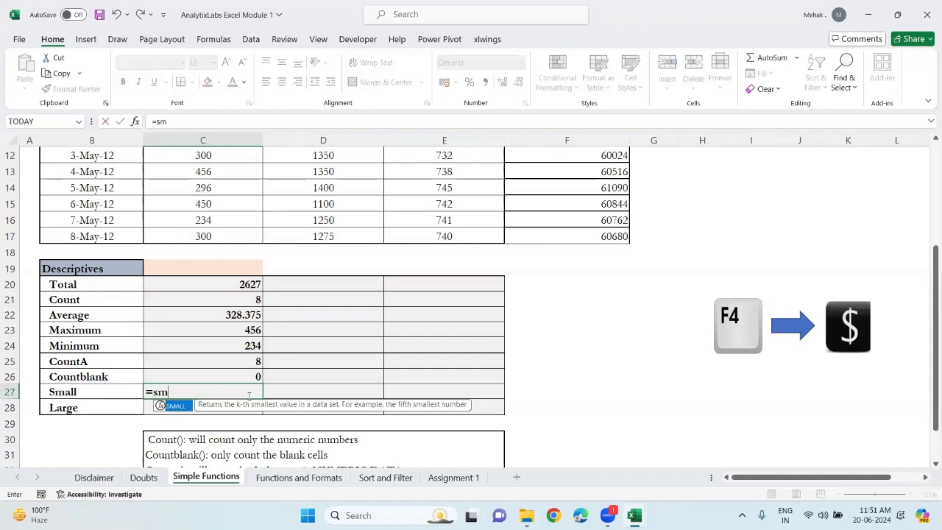
key(Tab)
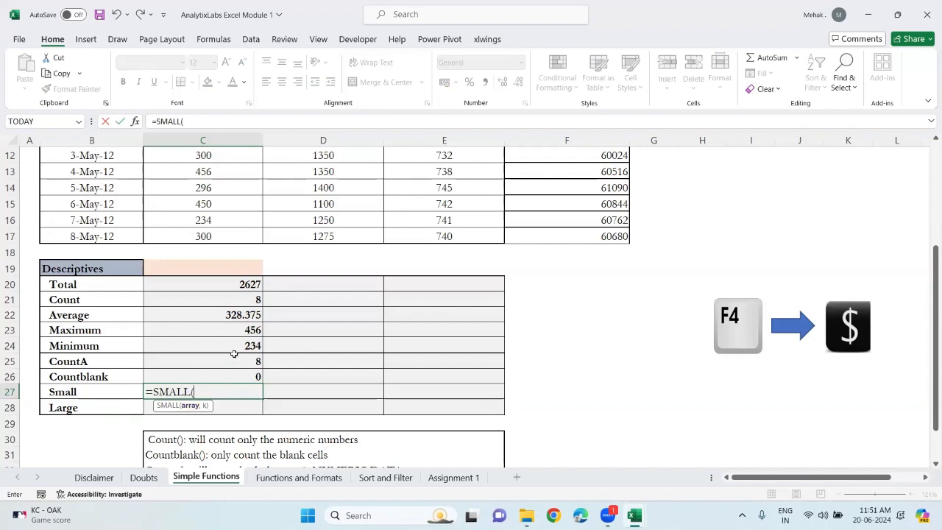
scroll(233, 354, up, 1)
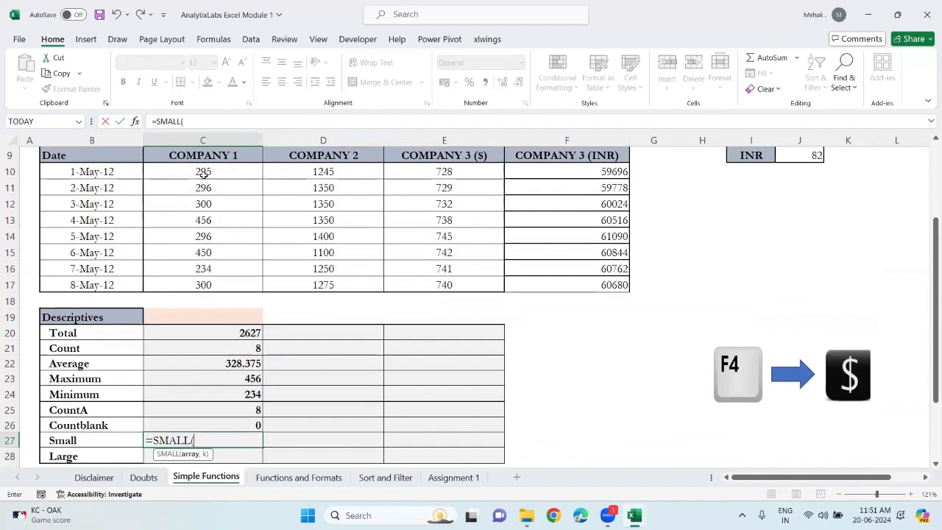
click(204, 173)
key(ctrl+shift+Down)
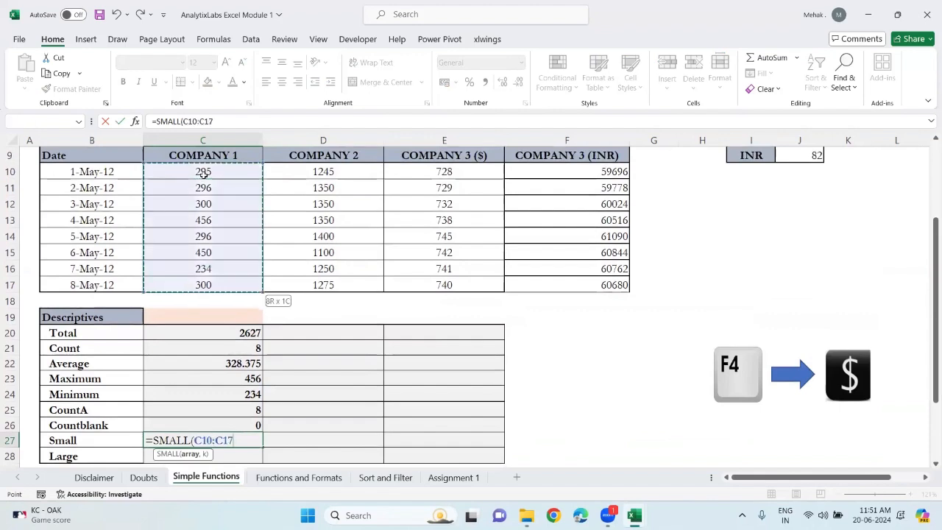
key(F4)
key(F4)
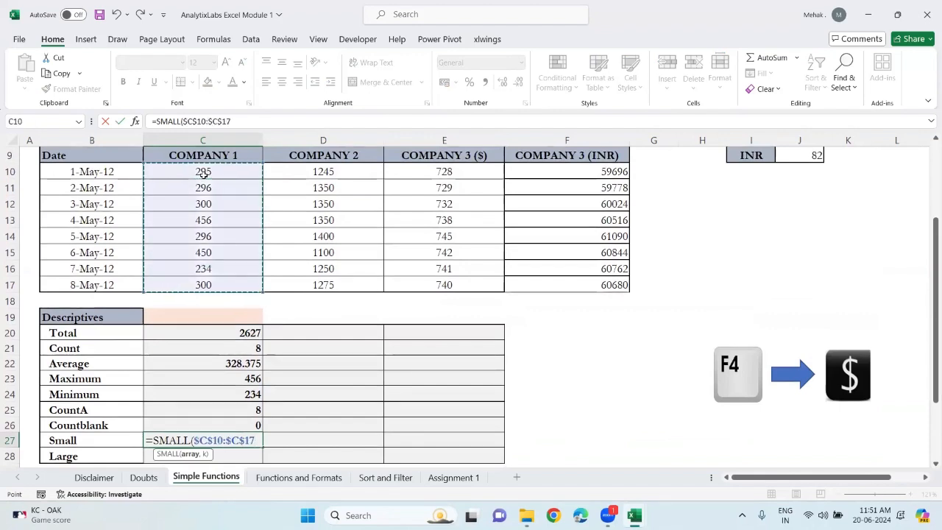
text(,)
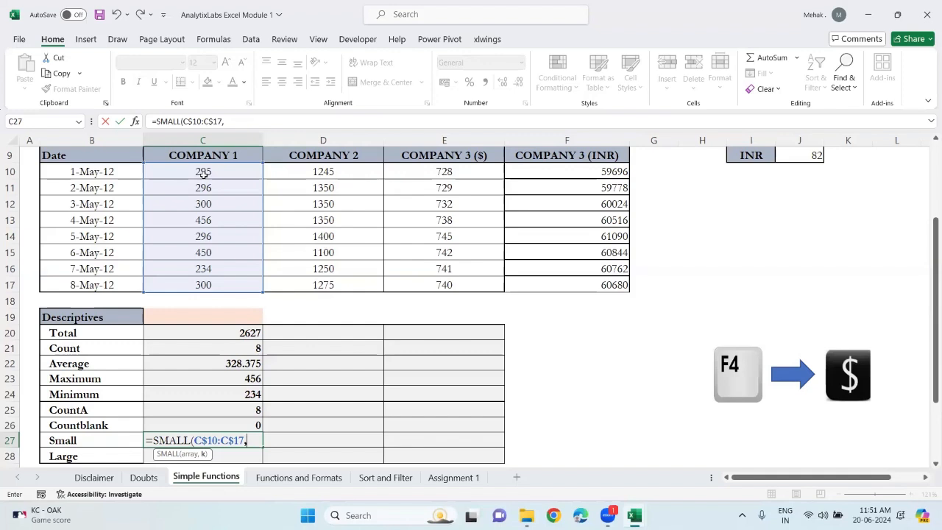
text(4)
key(BackSpace)
click(186, 316)
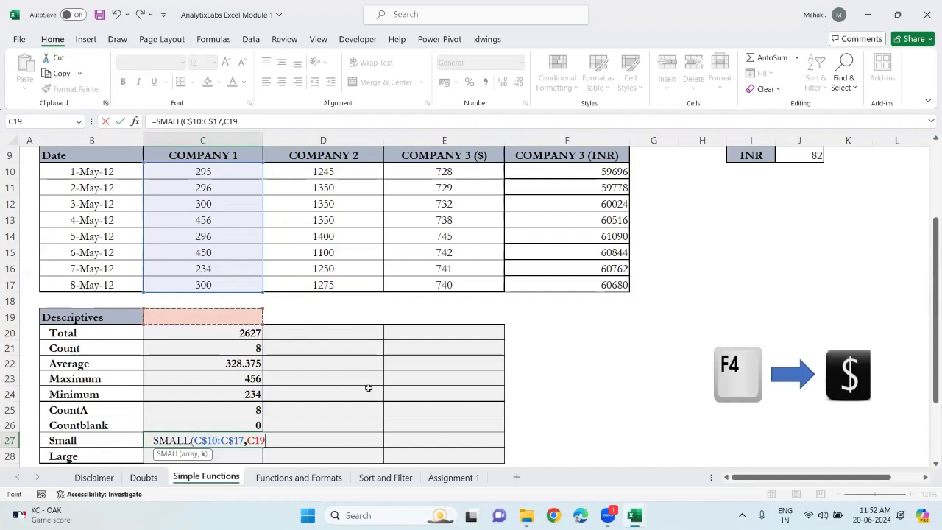
scroll(368, 387, down, 3)
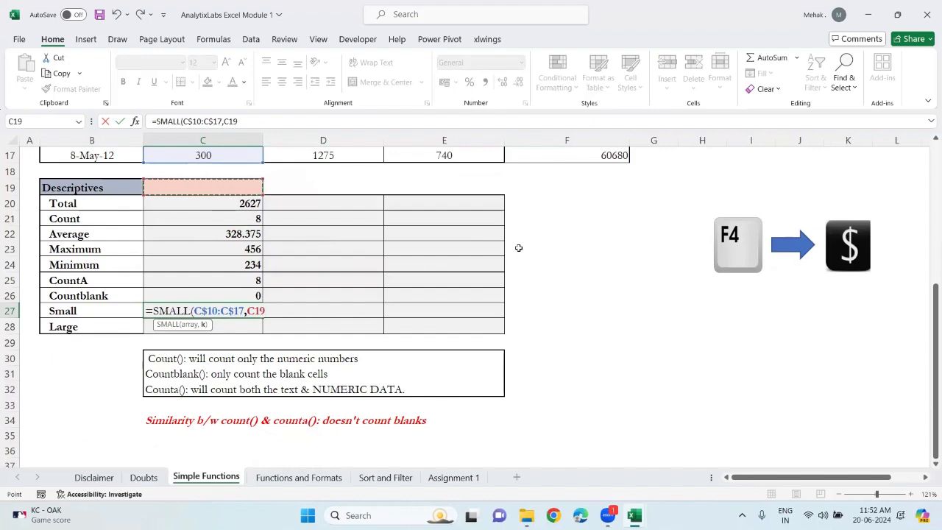
key(F4)
text())
key(Return)
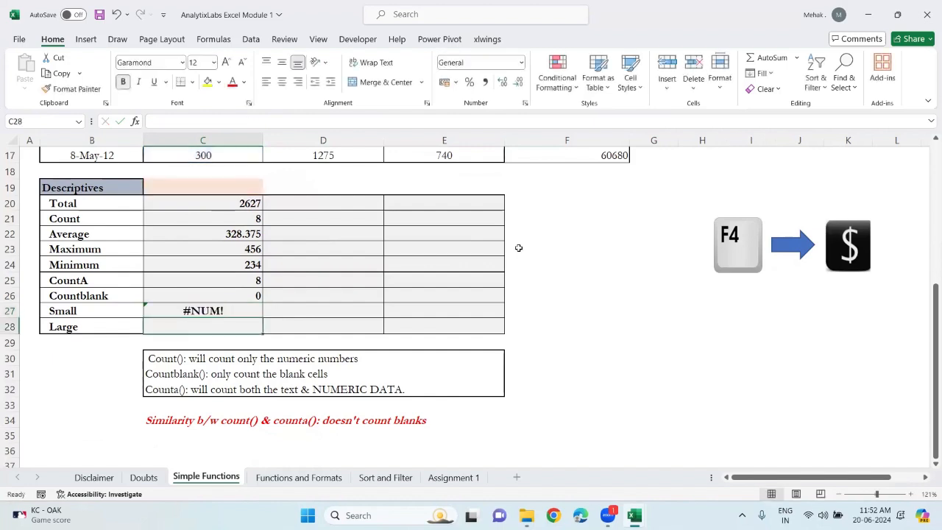
Enter 2 as the k value in cell C19 above the Descriptives results
click(234, 313)
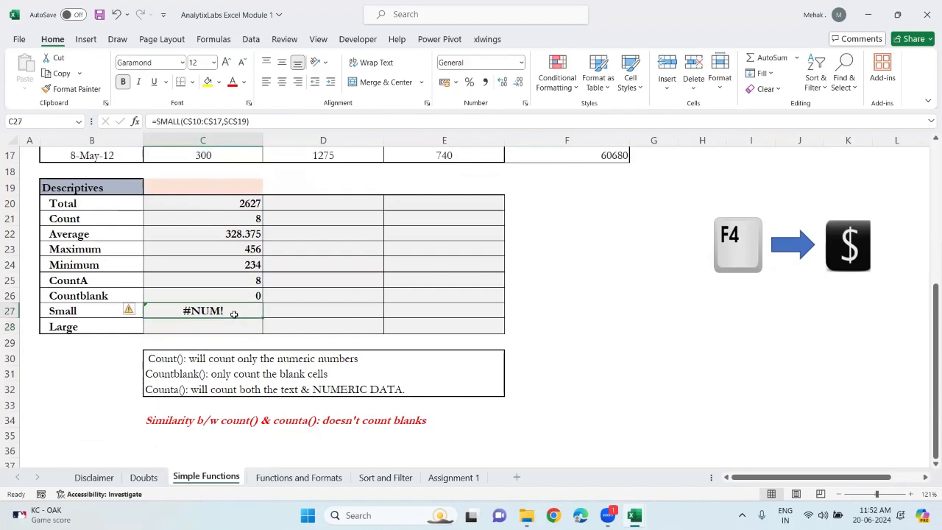
click(228, 189)
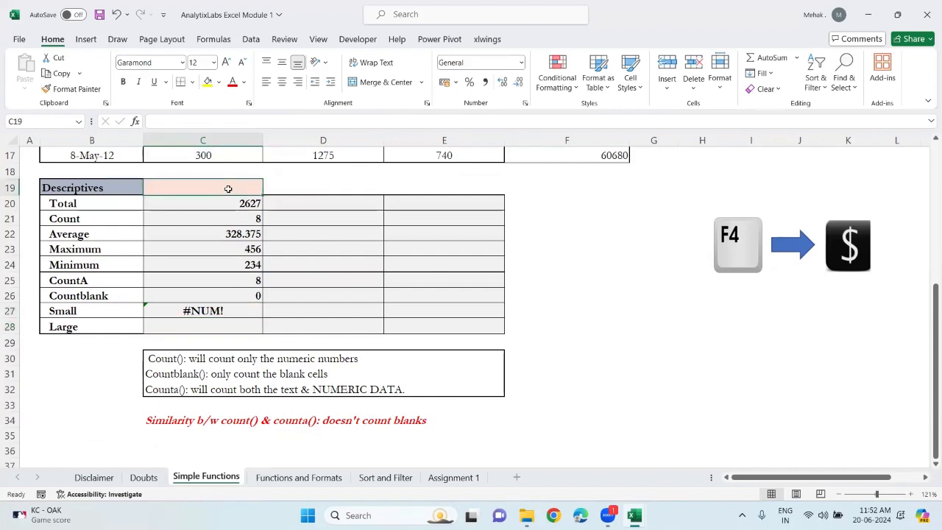
text(2)
key(Return)
text(\)
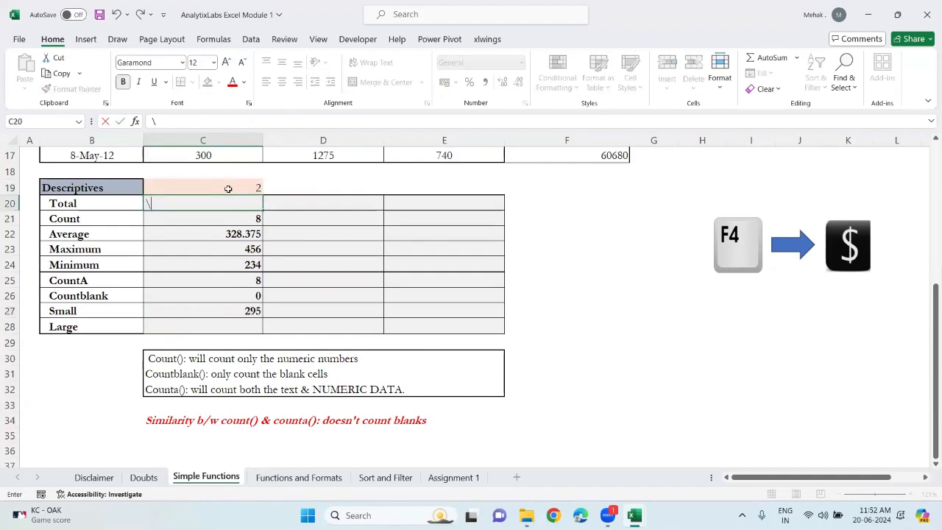
key(alt+=)
key(Return)
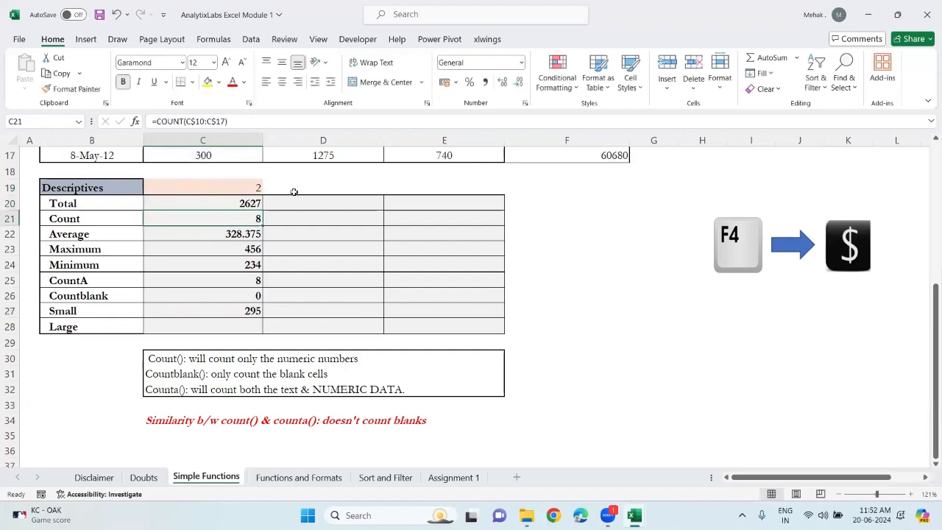
Enter a LARGE formula in the Large cell C28 over C$10:C$17 with k taken from $C$19
click(247, 316)
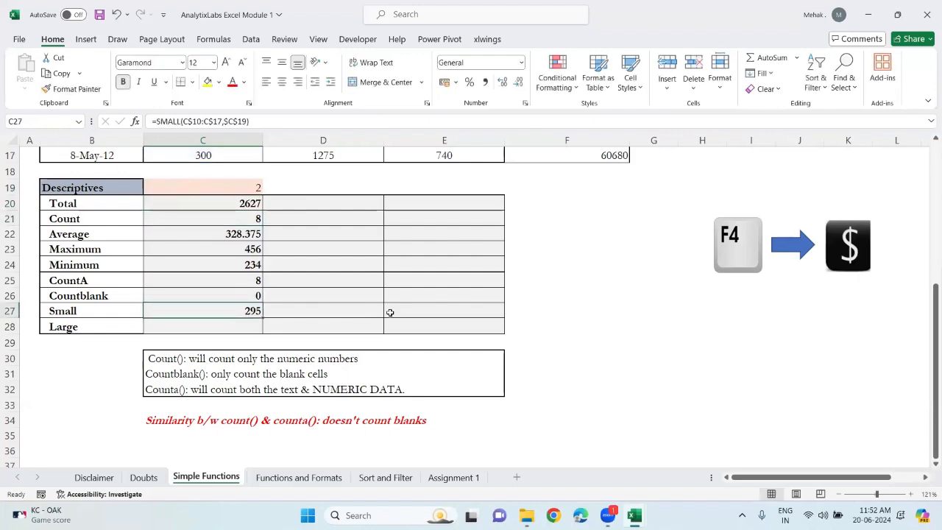
click(241, 323)
text(=al)
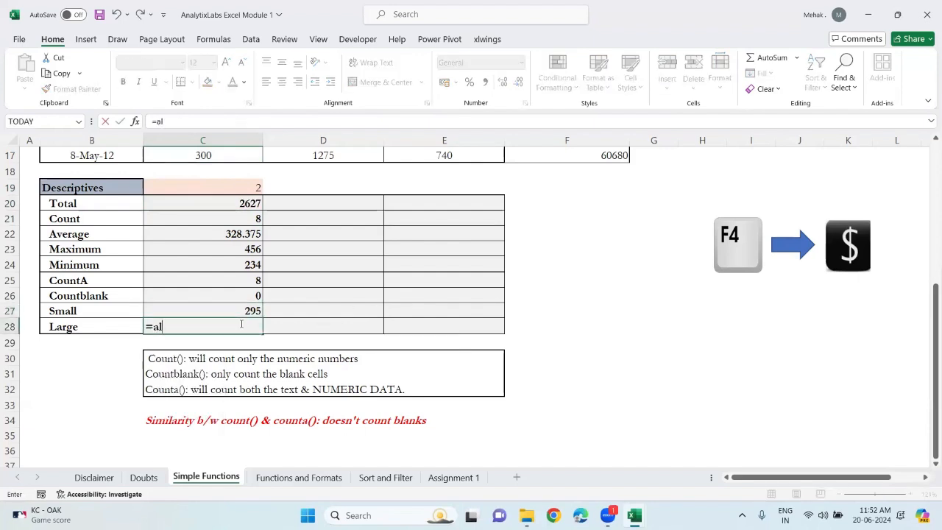
key(BackSpace)
key(BackSpace)
text(large)
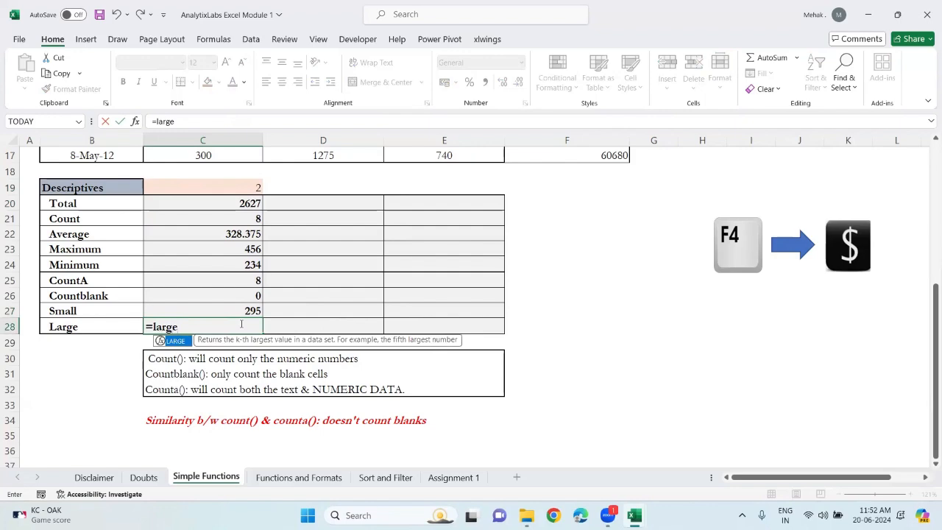
key(Tab)
scroll(241, 323, up, 5)
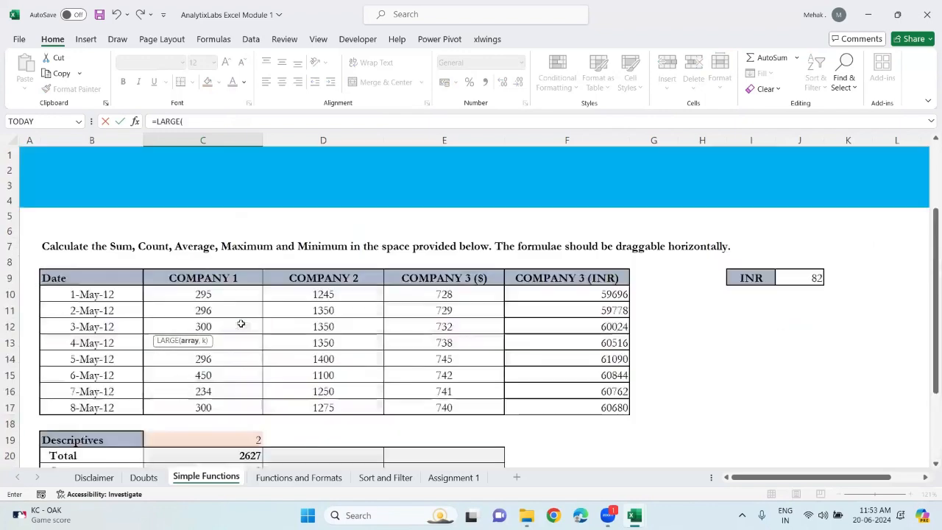
click(218, 293)
key(ctrl+shift+Down)
key(F4)
key(F4)
key(F4)
key(F4)
key(F4)
key(F4)
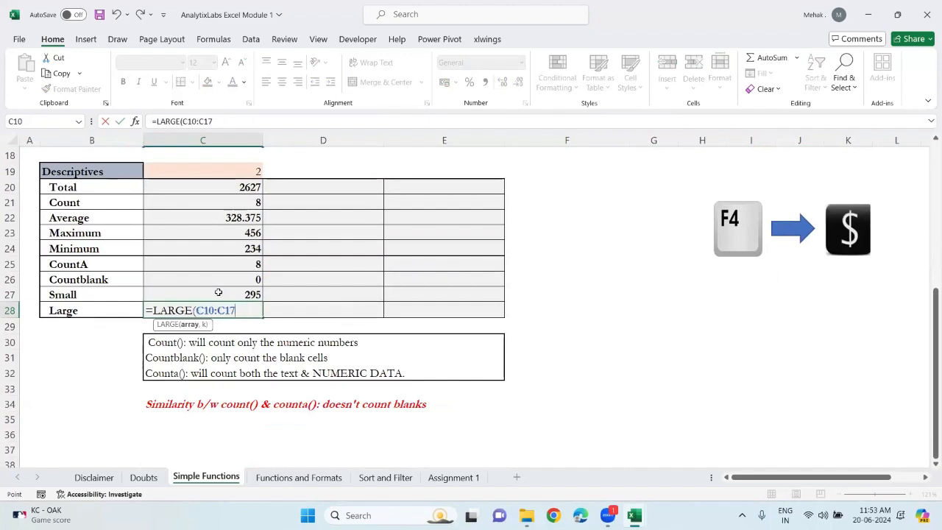
text(,)
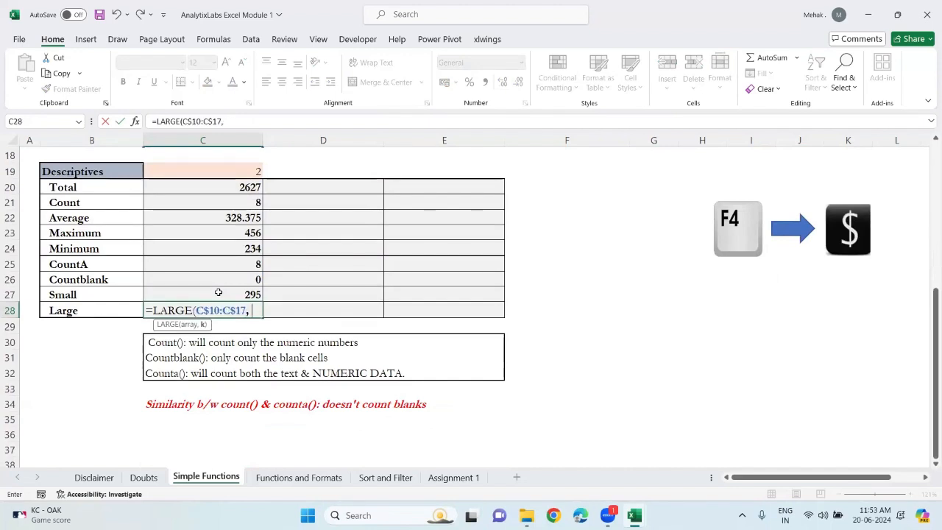
scroll(219, 292, up, 1)
click(230, 204)
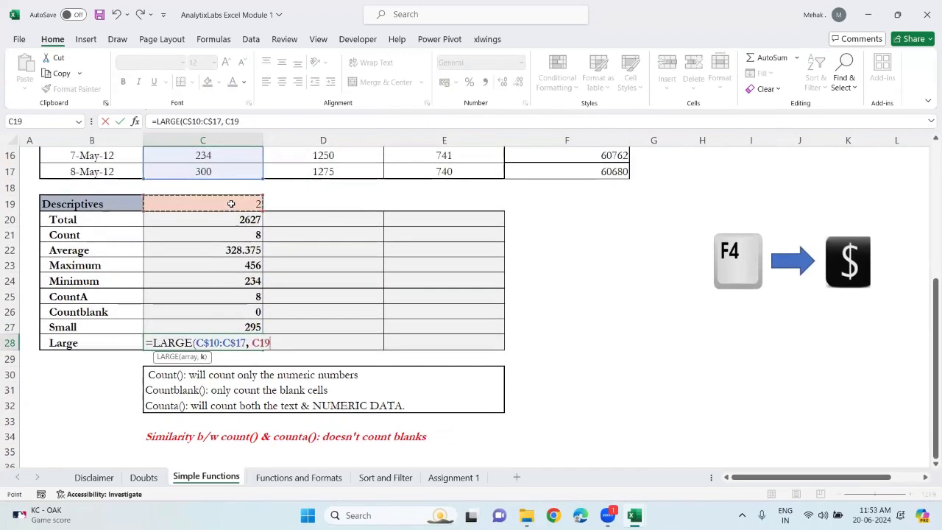
key(F4)
key(Return)
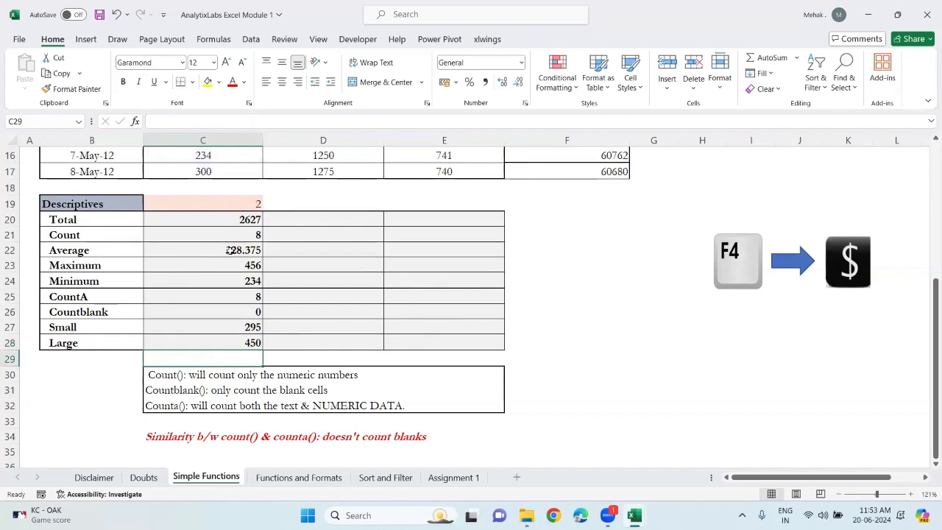
click(245, 265)
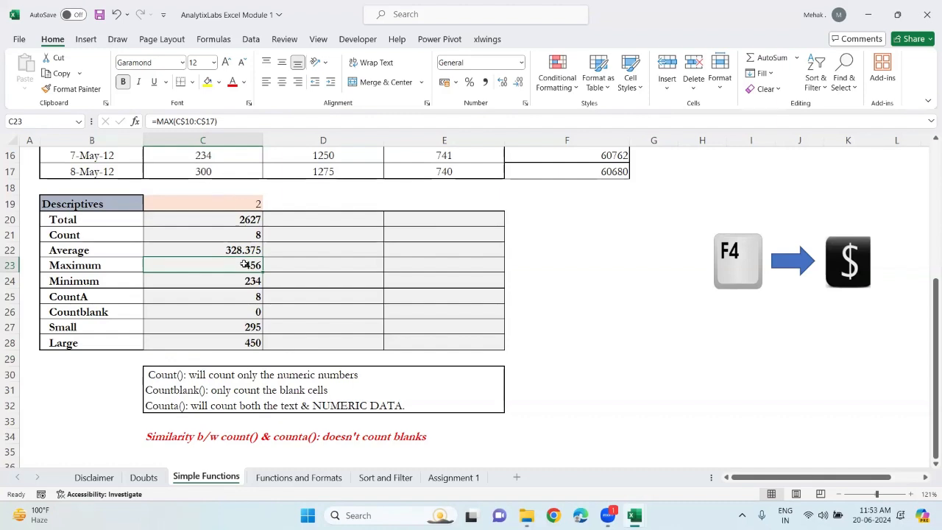
Fill the Descriptives formulas from column C across columns D and E, then undo the fill
click(249, 220)
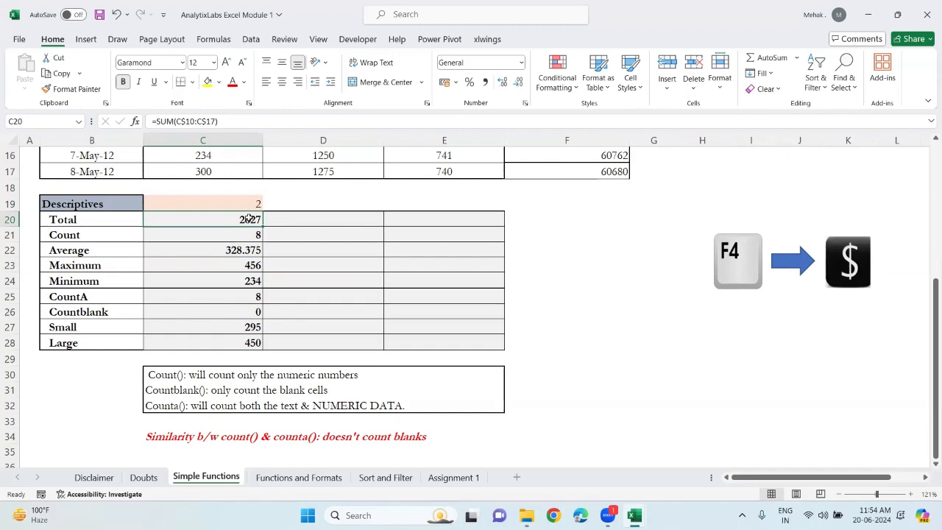
scroll(249, 218, up, 4)
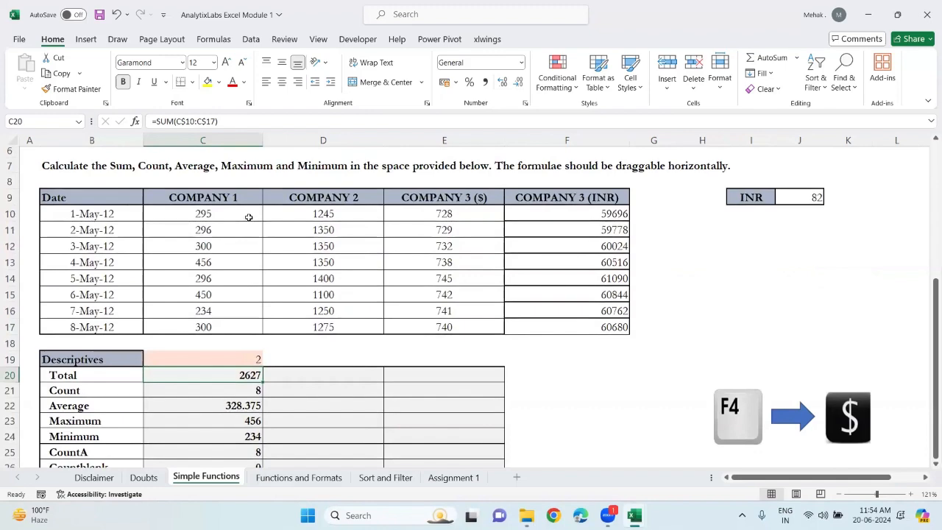
scroll(249, 217, down, 3)
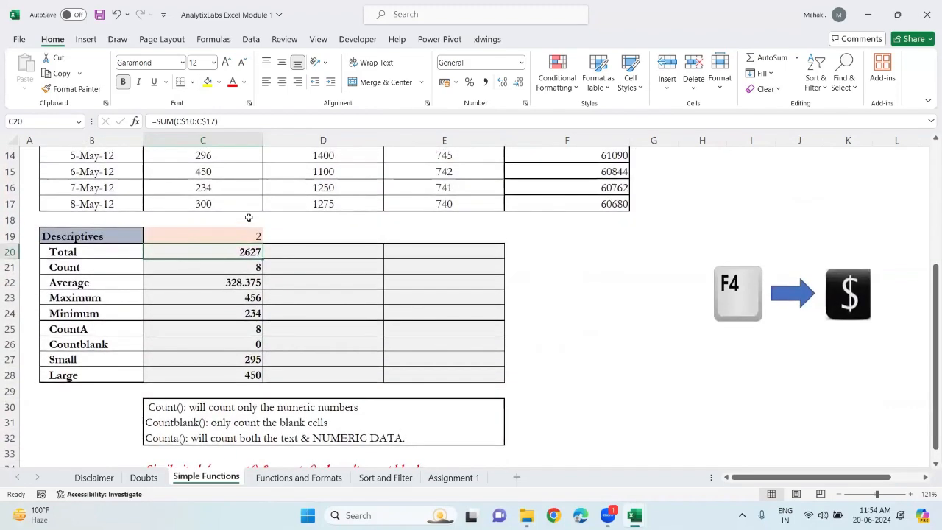
key(shift+Down)
key(shift+Down)
key(shift+Down)
key(shift+Down)
key(shift+Down)
key(shift+Down)
key(shift+Down)
key(shift+Down)
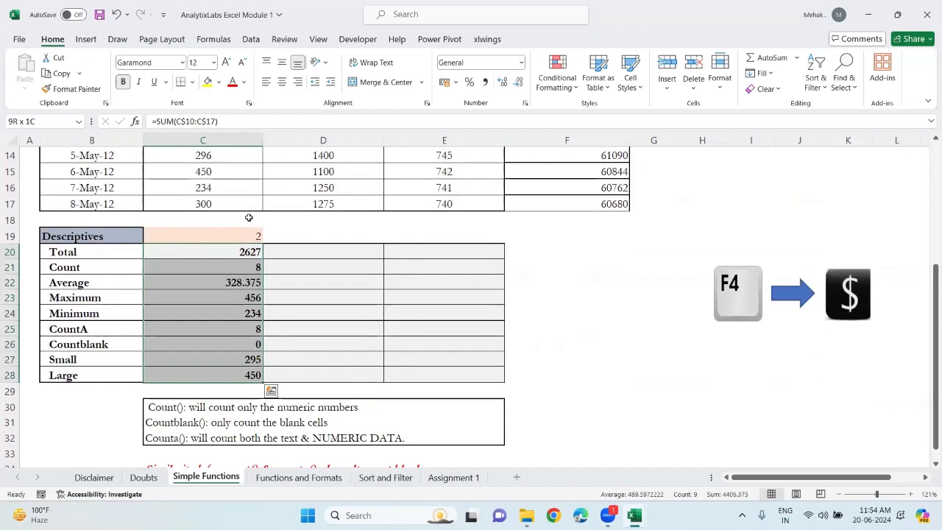
key(shift+Right)
key(shift+Right)
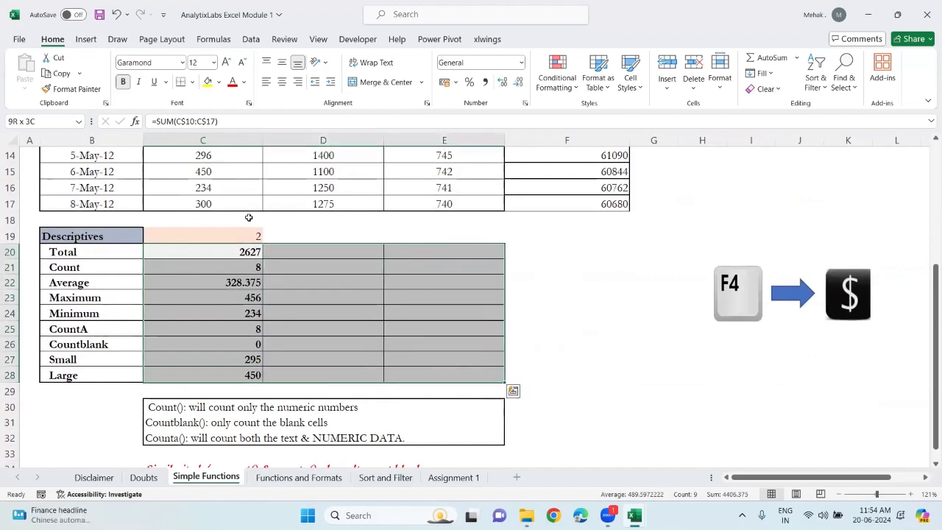
key(ctrl+r)
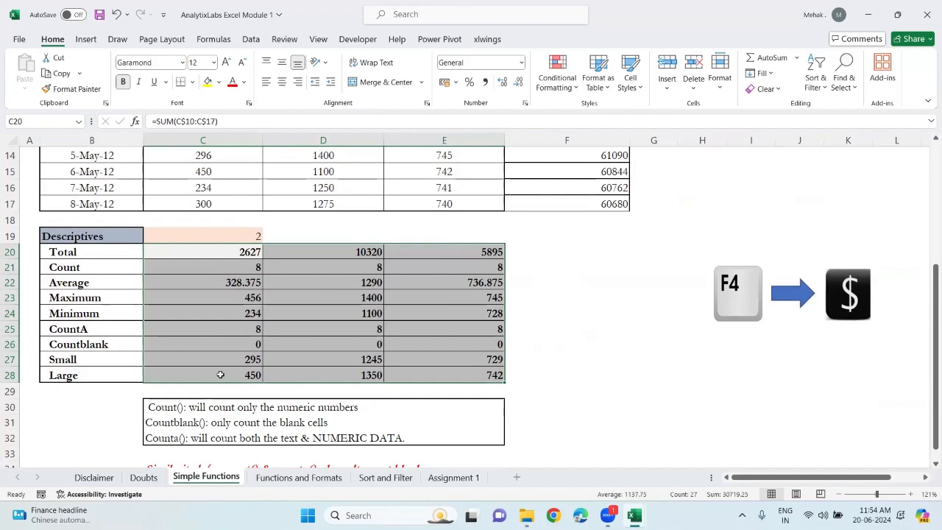
click(467, 339)
key(ctrl+z)
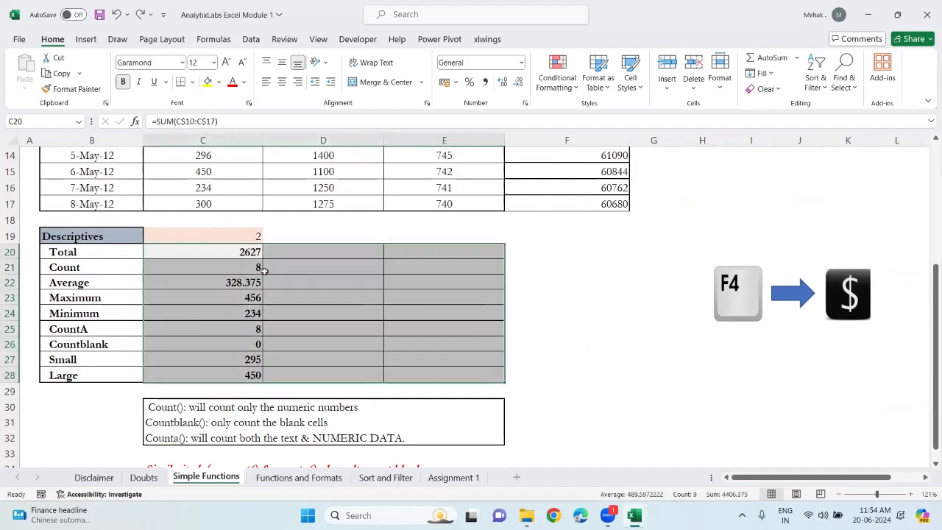
Enter the sample text bfwej in cell F20 beside the Total row
click(234, 255)
click(527, 251)
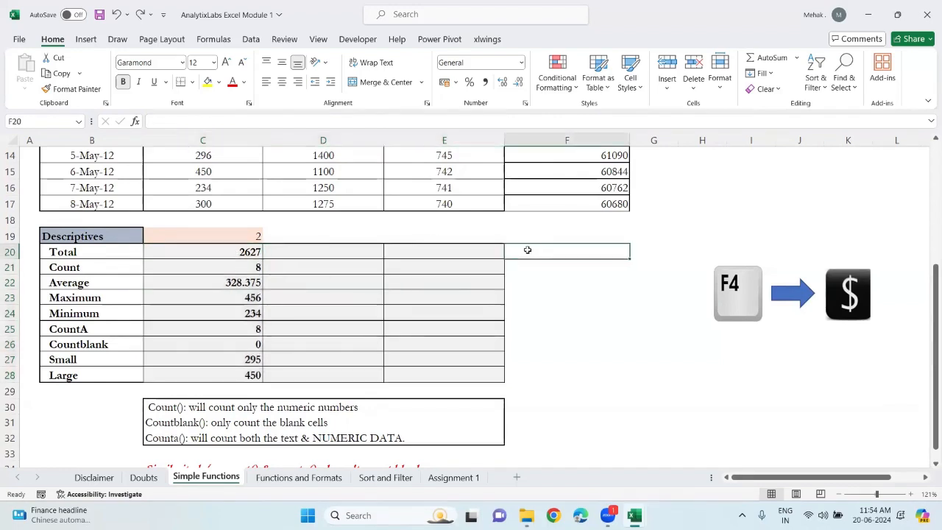
text(bfwej)
key(Return)
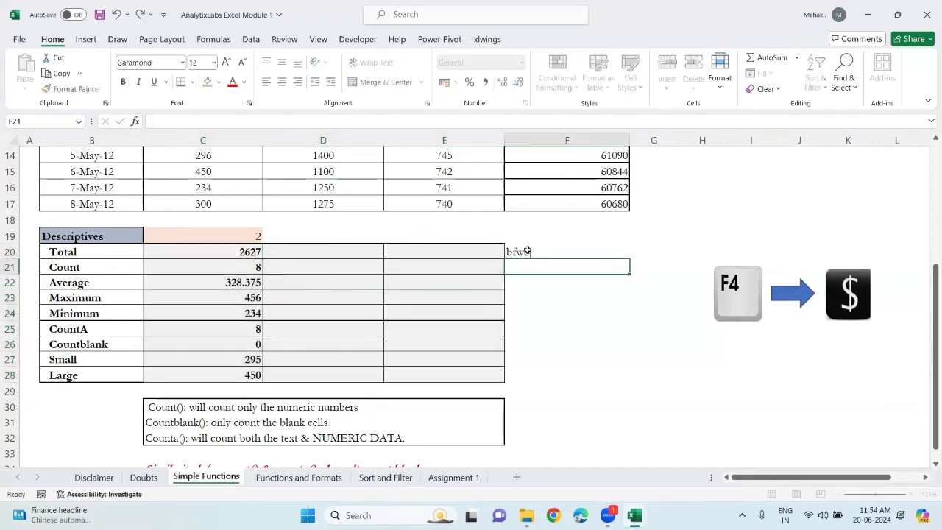
Select the Descriptives results from C20 through column E and fill the formulas right into columns D and E
click(243, 252)
key(ctrl+shift+Down)
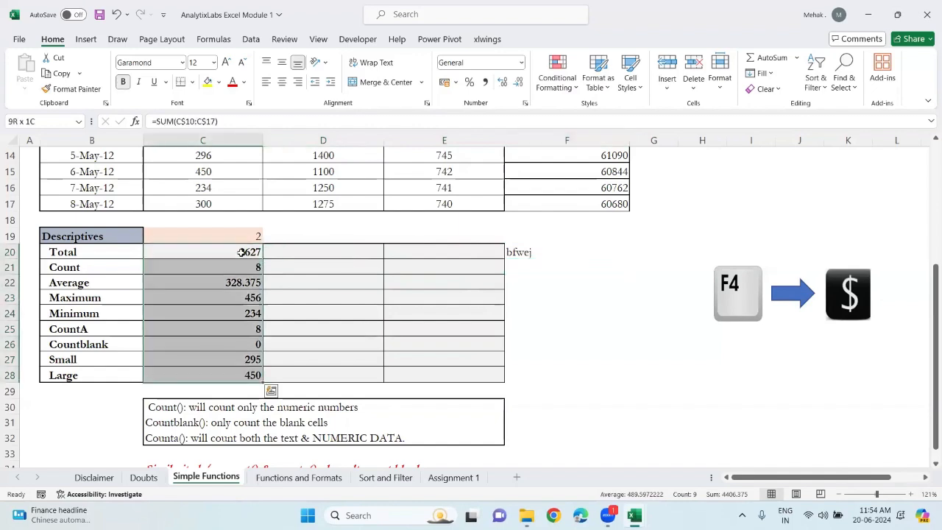
key(shift+Right)
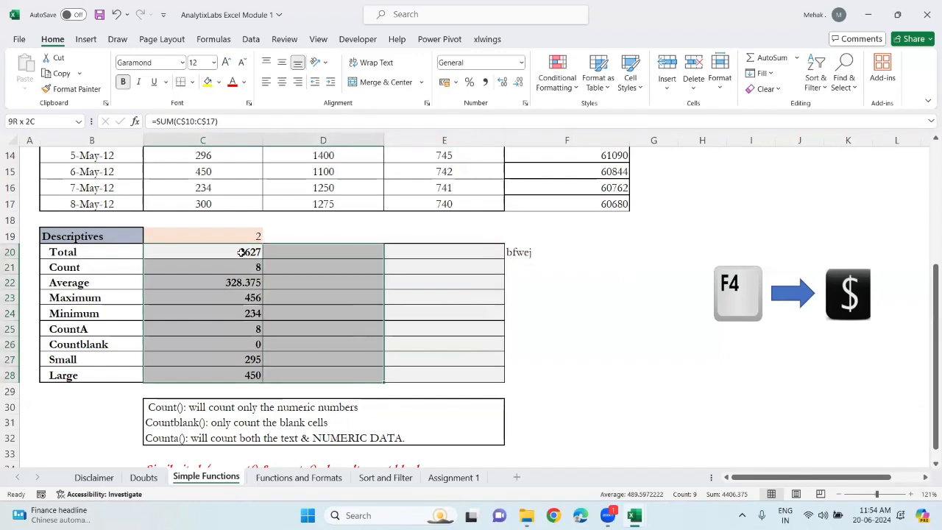
key(shift+Right)
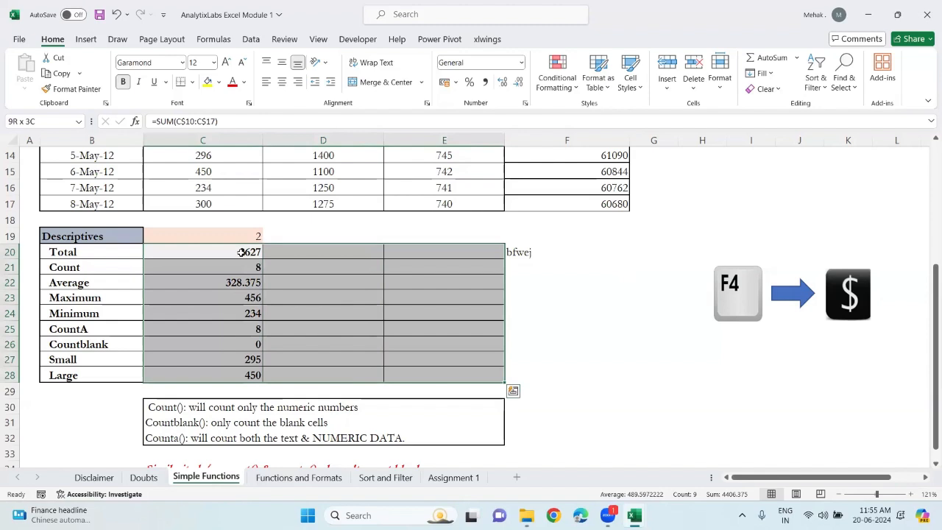
key(ctrl+r)
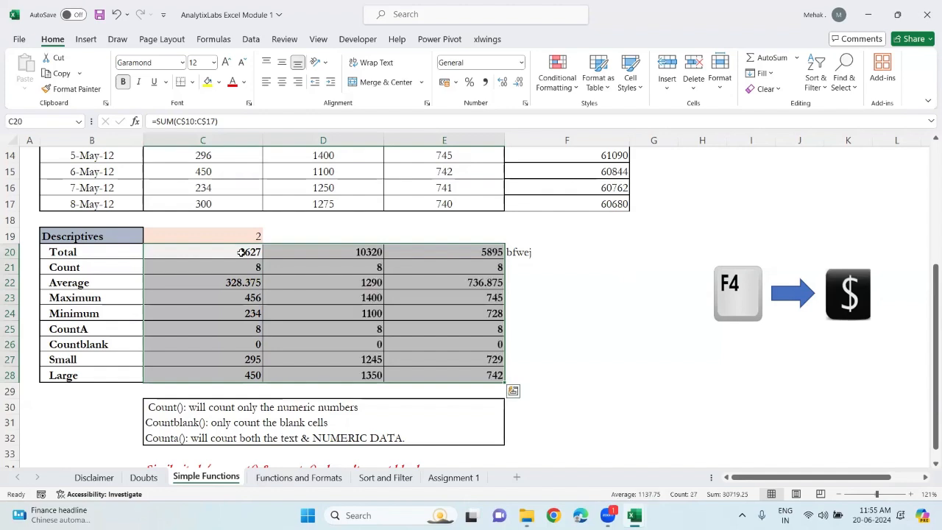
Clear the sample text from cell F20
click(527, 250)
key(Delete)
click(551, 359)
scroll(552, 359, up, 3)
scroll(553, 359, up, 1)
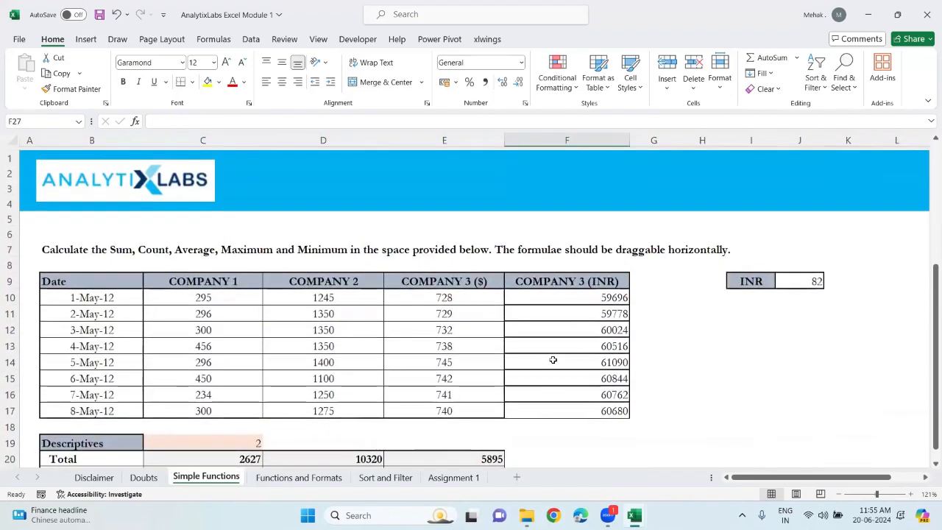
scroll(553, 359, down, 4)
scroll(552, 359, down, 1)
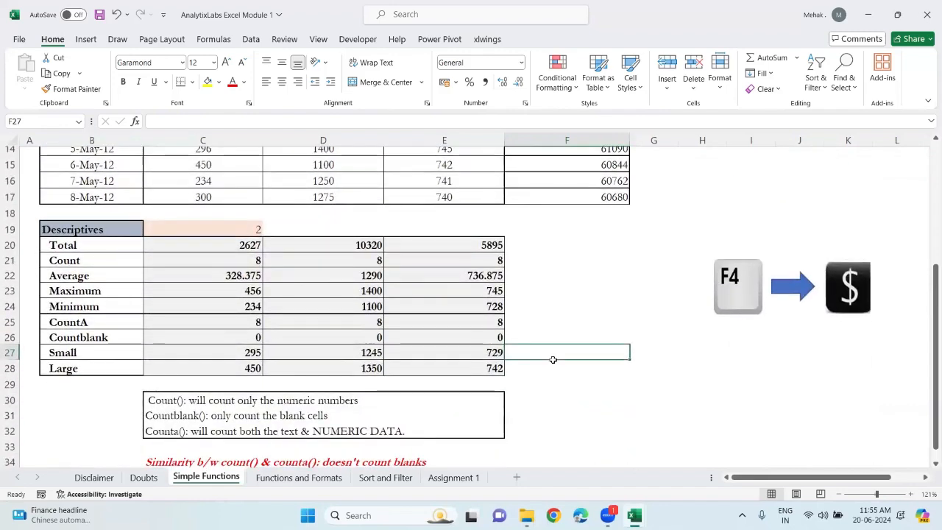
Switch to the Book1 workbook and rename the heading in D10 to 'i. Aggregate functions:'
mouse_move(526, 515)
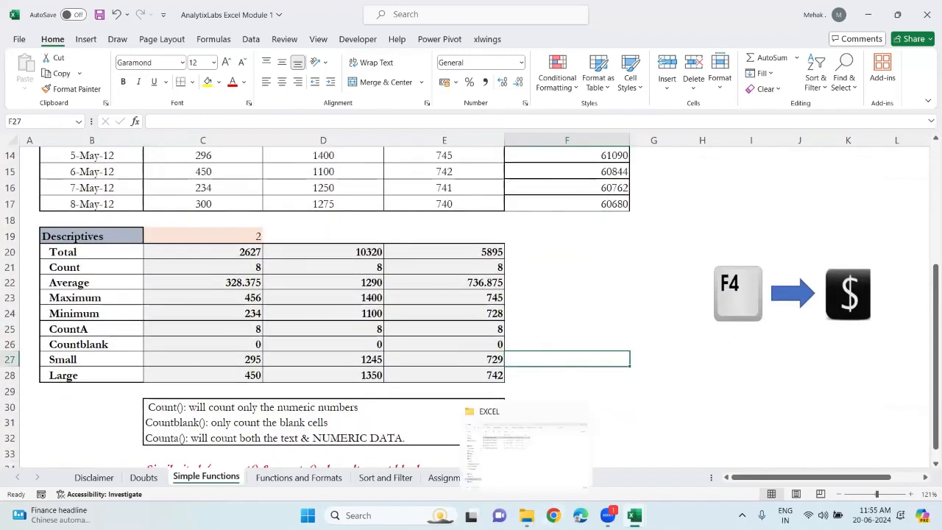
mouse_move(634, 515)
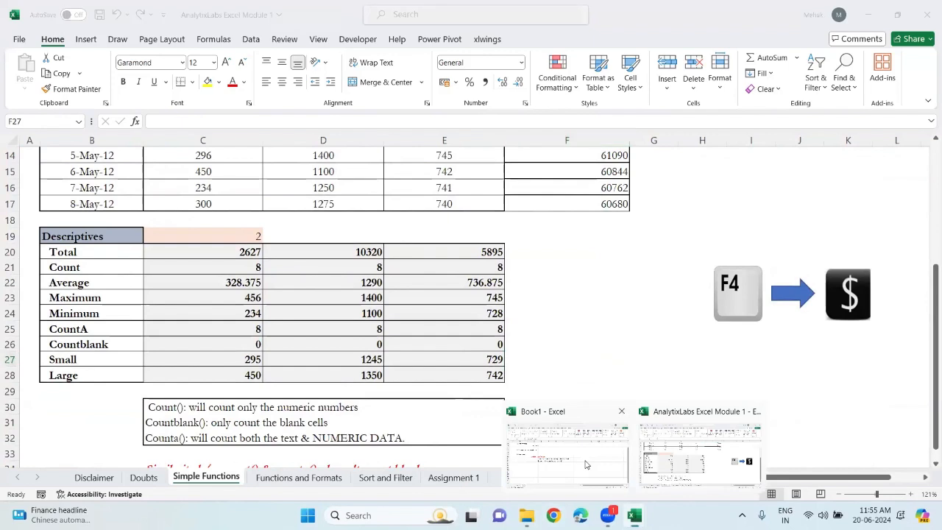
click(590, 465)
double_click(215, 255)
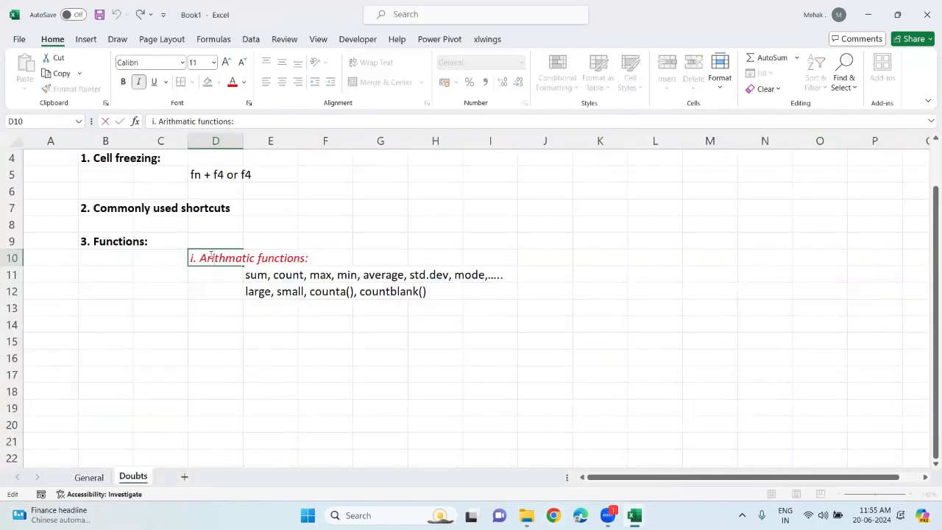
drag(210, 257, 254, 258)
text(ggreg)
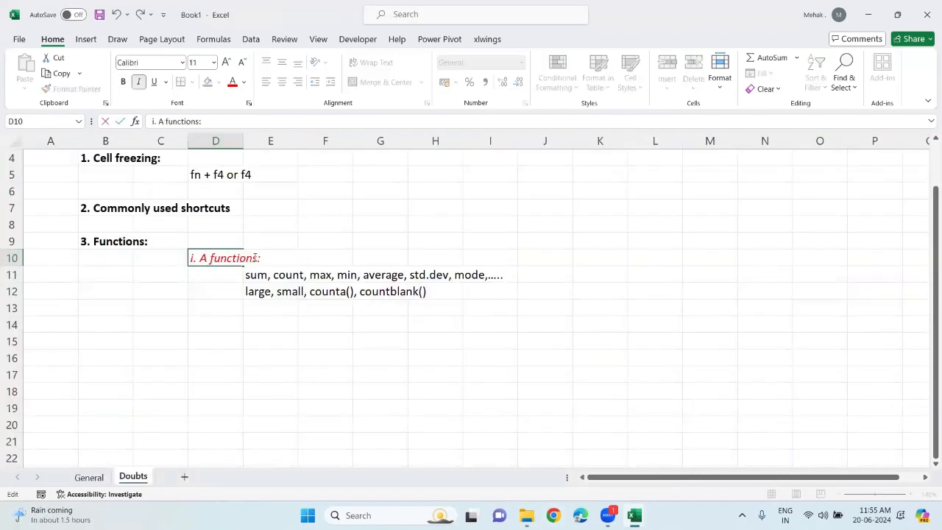
text(ate)
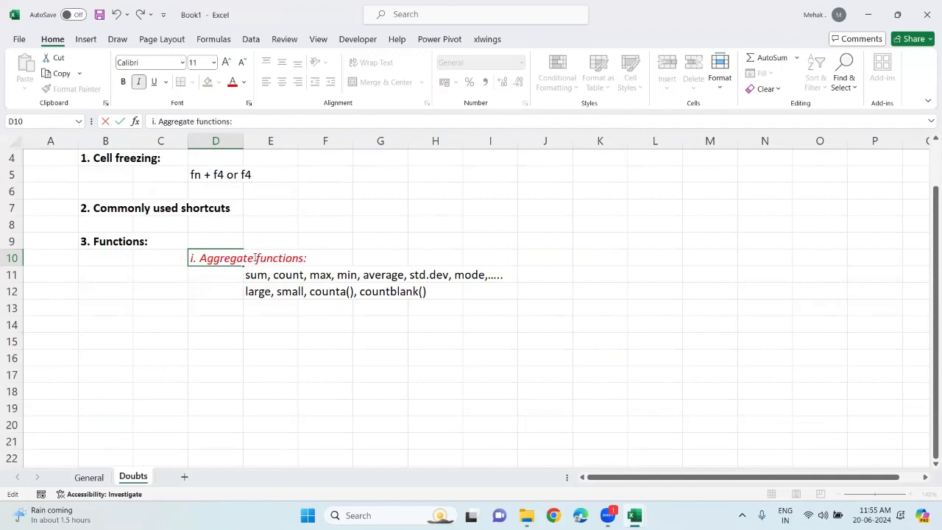
click(275, 321)
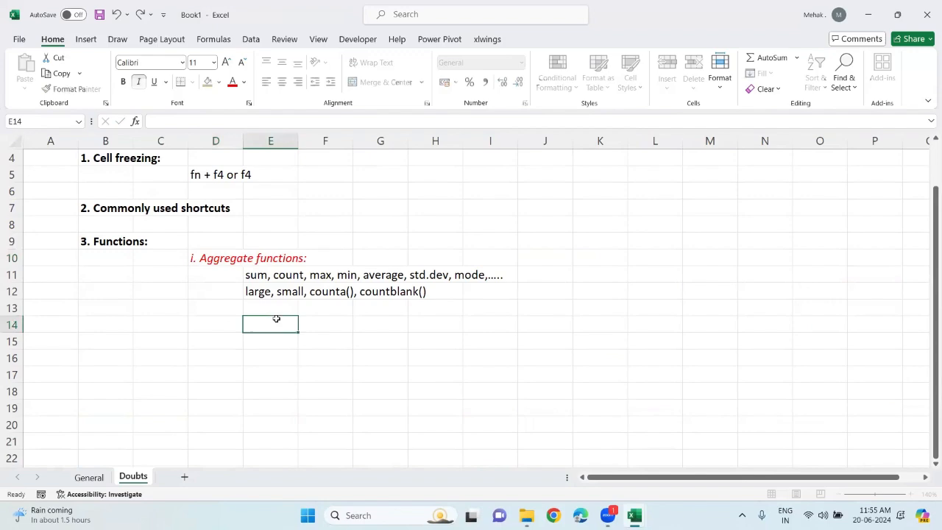
Return to the Module 1 workbook and copy the COMPANY 1 header and values in C9:C17
mouse_move(634, 515)
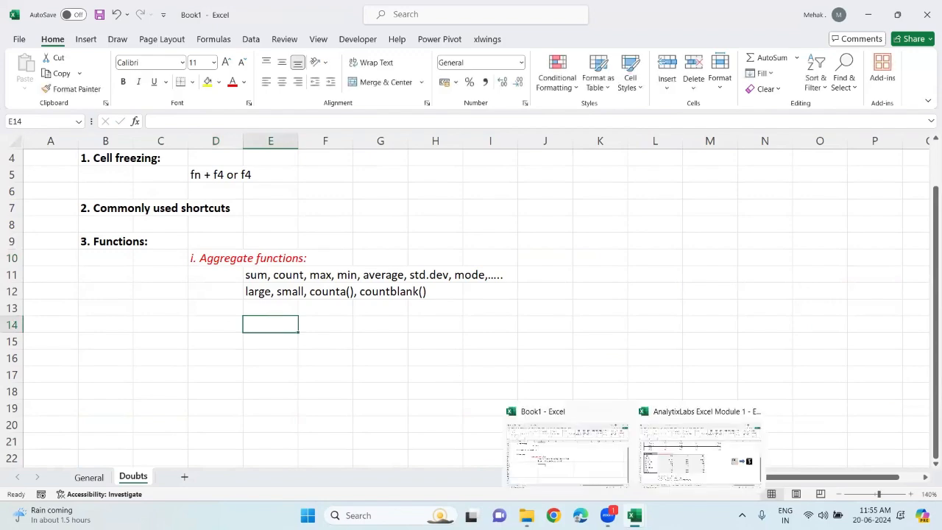
click(693, 448)
scroll(206, 300, up, 5)
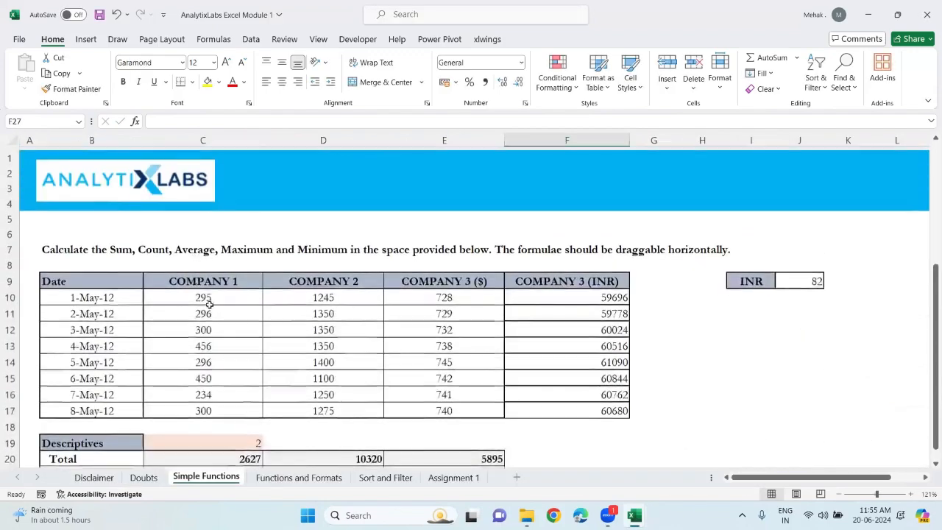
click(193, 278)
key(shift+Down)
key(shift+Down)
key(shift+Down)
key(shift+Down)
key(shift+Down)
key(shift+Down)
key(shift+Down)
key(shift+Down)
key(shift+Down)
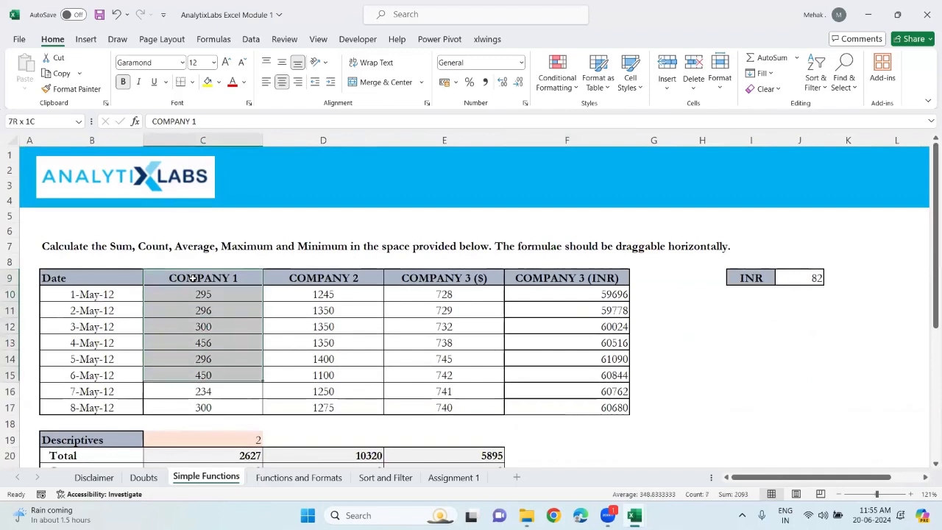
key(ctrl+c)
key(shift+Up)
key(ctrl+c)
Paste the COMPANY 1 column into cell D15 of the Doubts sheet in Book1
scroll(192, 277, down, 3)
scroll(193, 277, down, 4)
mouse_move(634, 515)
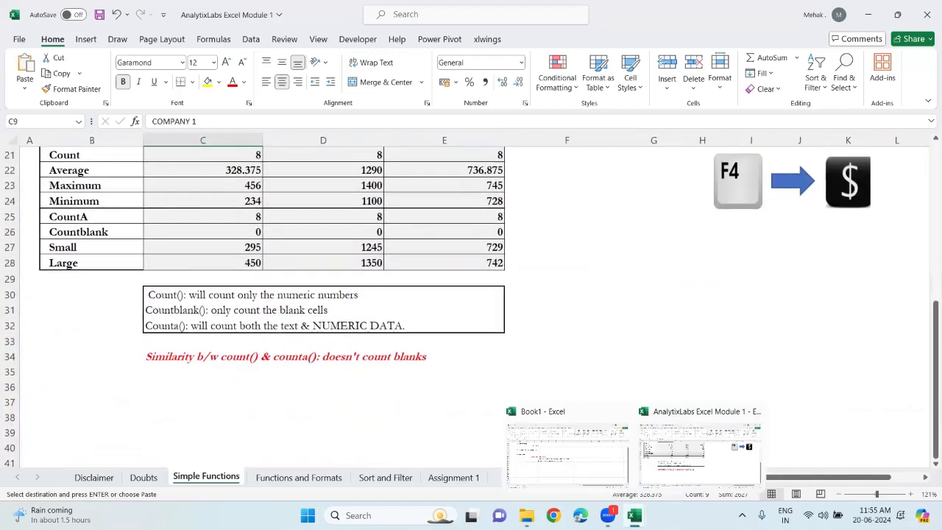
click(560, 462)
click(202, 339)
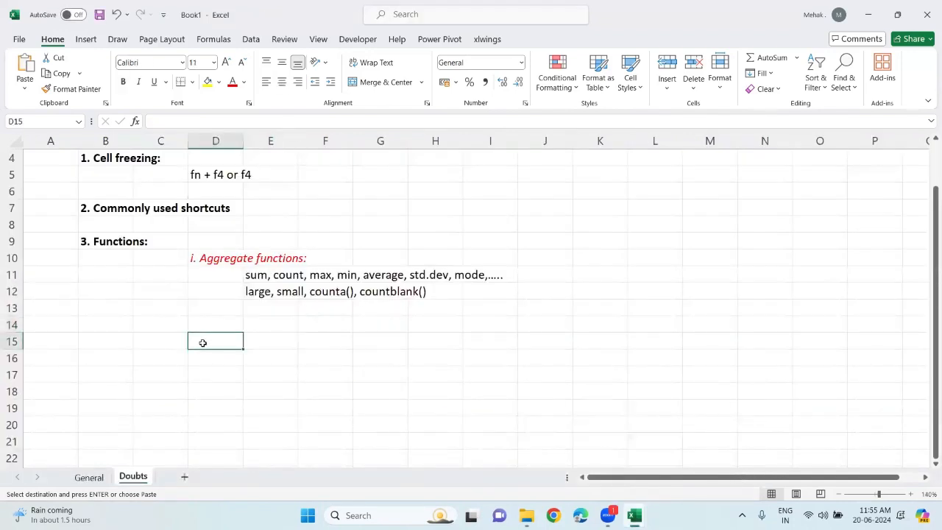
key(ctrl+v)
Reduce the font size of the COMPANY 1 header in D15 to 8
scroll(202, 342, down, 2)
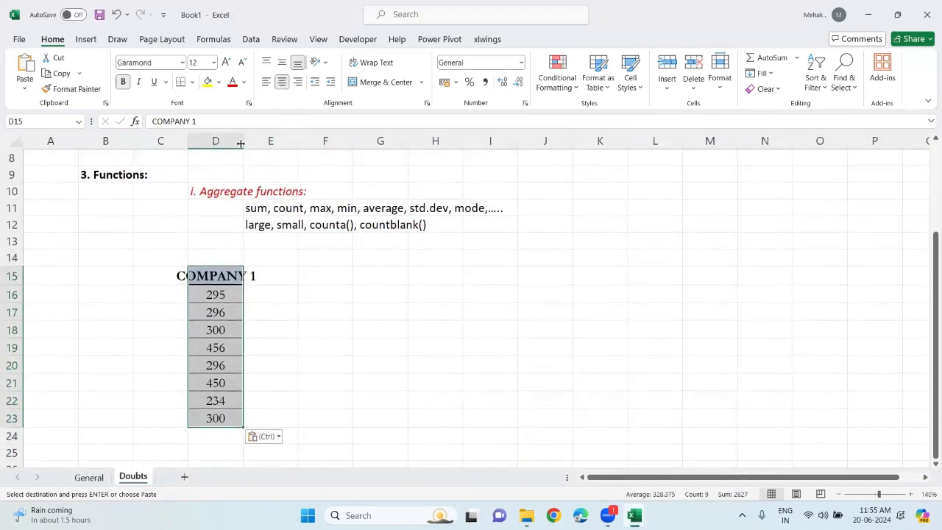
click(219, 276)
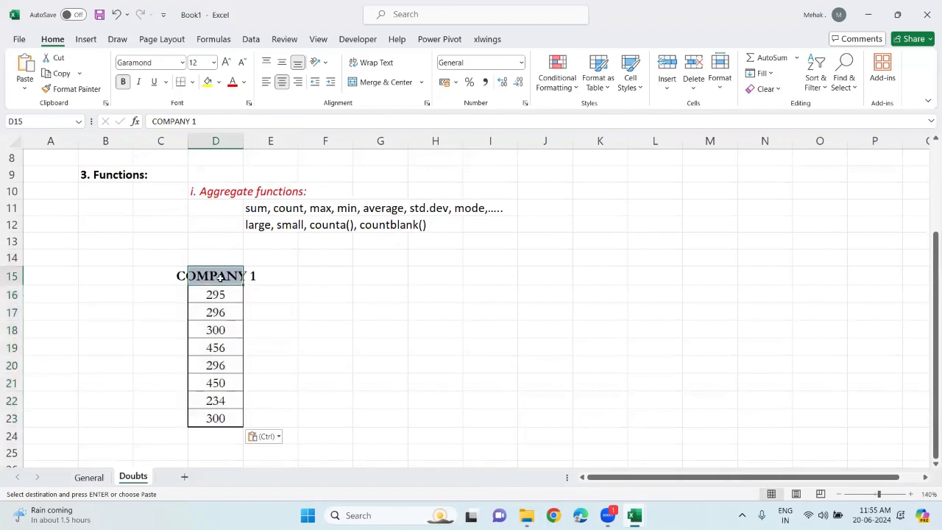
click(241, 62)
click(240, 62)
click(241, 63)
click(241, 63)
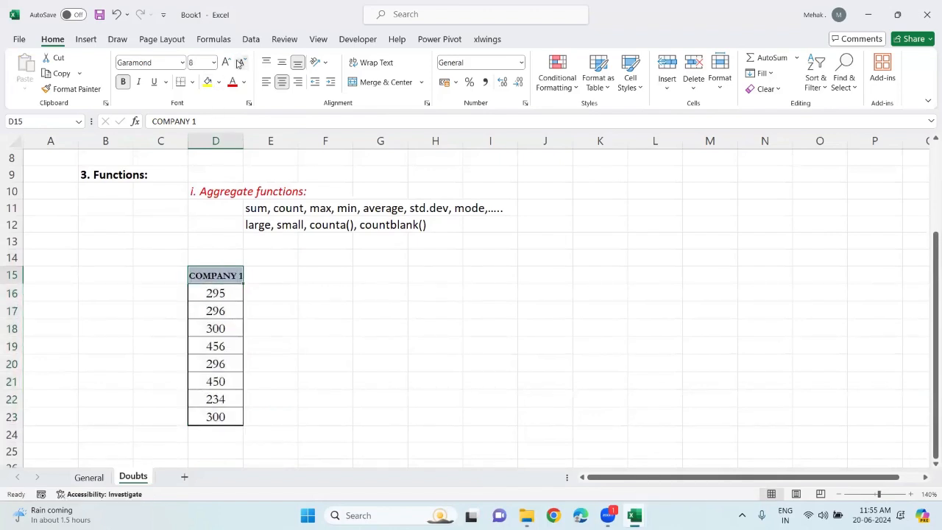
Enter the question 'Q: Find the 2nd, 3rd & 4th highest values of company 1.' in F15 and make it bold
click(311, 280)
text(Q: F)
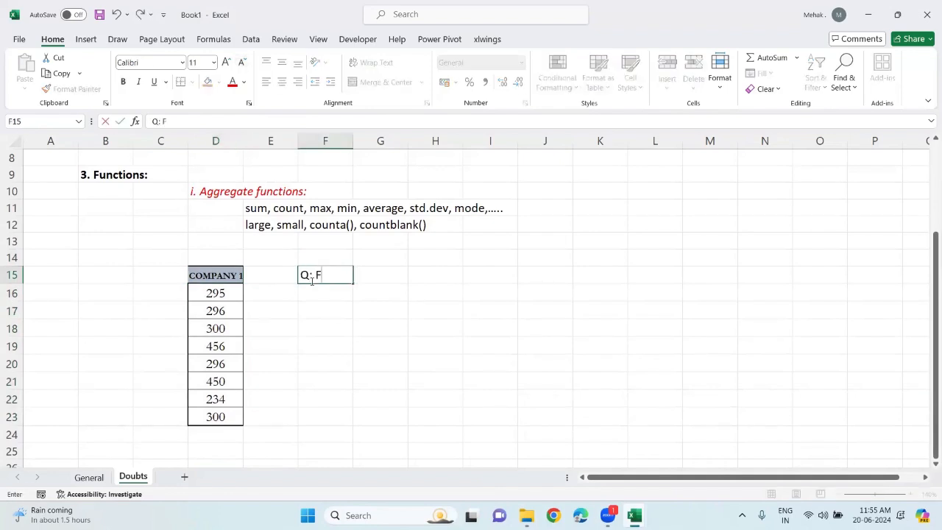
text(ind the 2nd, 3rd & 4th highest values of company 1)
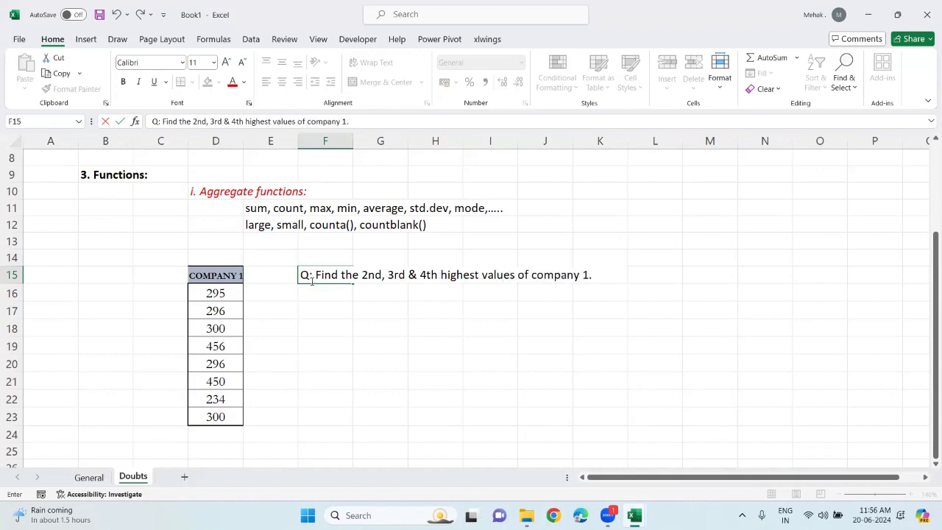
text(.)
key(Return)
click(311, 279)
key(ctrl+b)
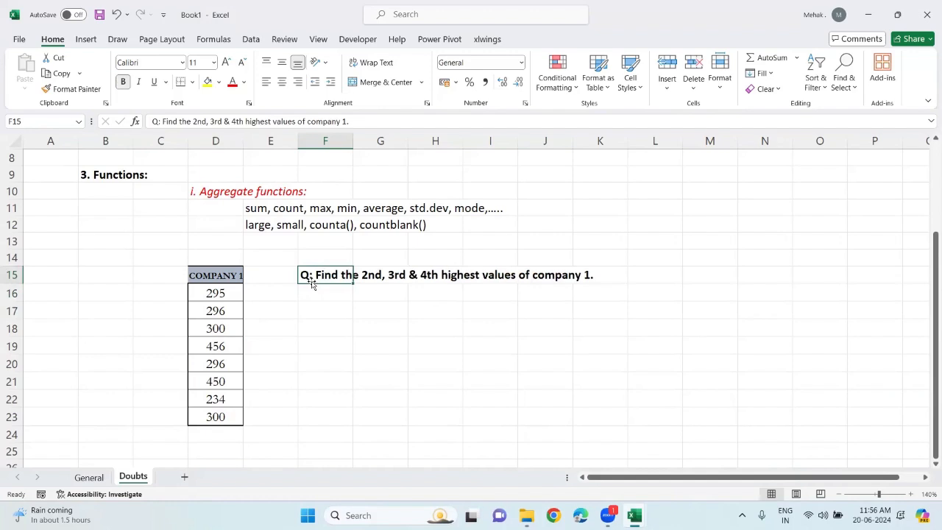
Edit the question in F15 so it ends with 'company 1 with a single formula'
click(359, 121)
key(BackSpace)
text(with a single formula)
key(Return)
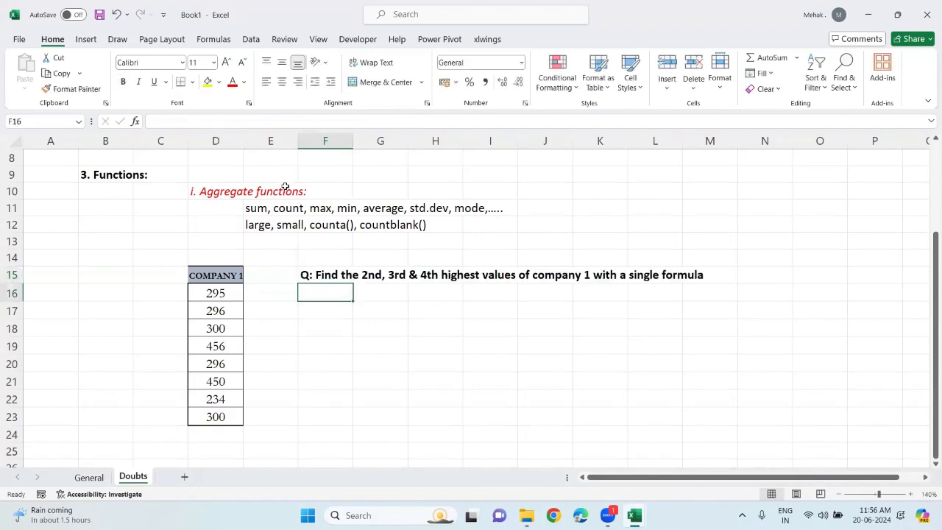
Italicize the question text in cell F15
click(329, 275)
key(ctrl+i)
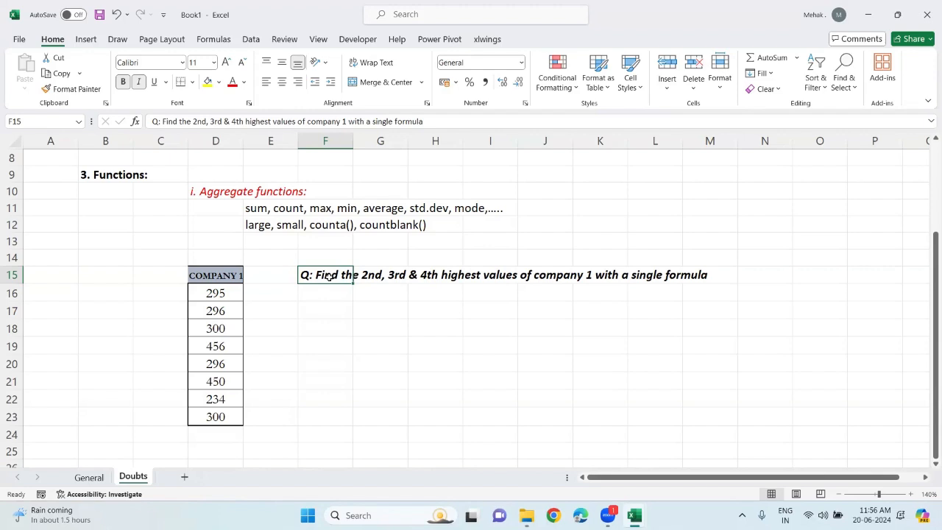
click(378, 308)
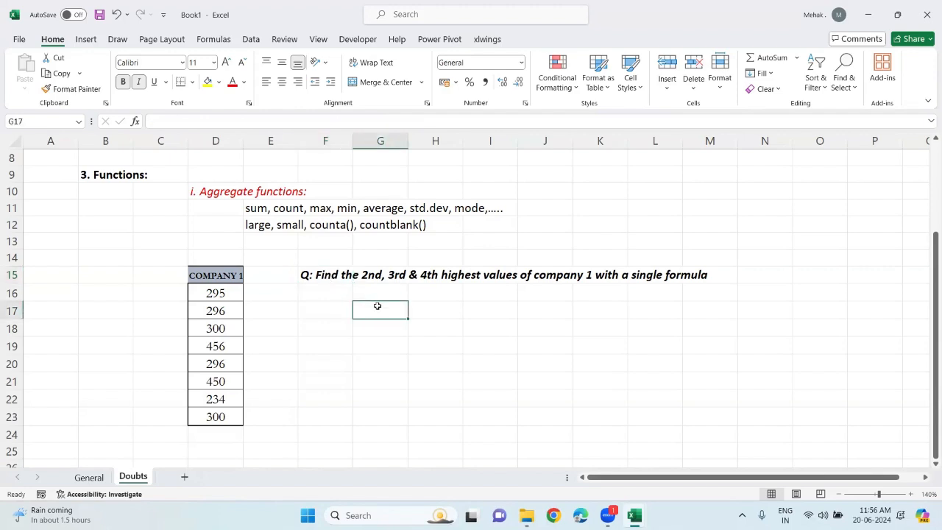
Start a LARGE formula in G17 using the absolute range $D$16:$D$23 as the array
text(=large)
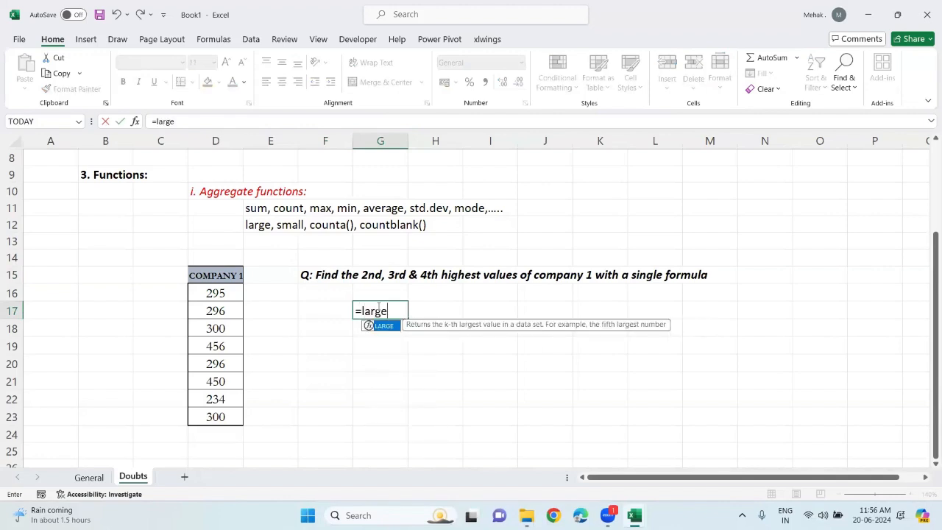
key(Tab)
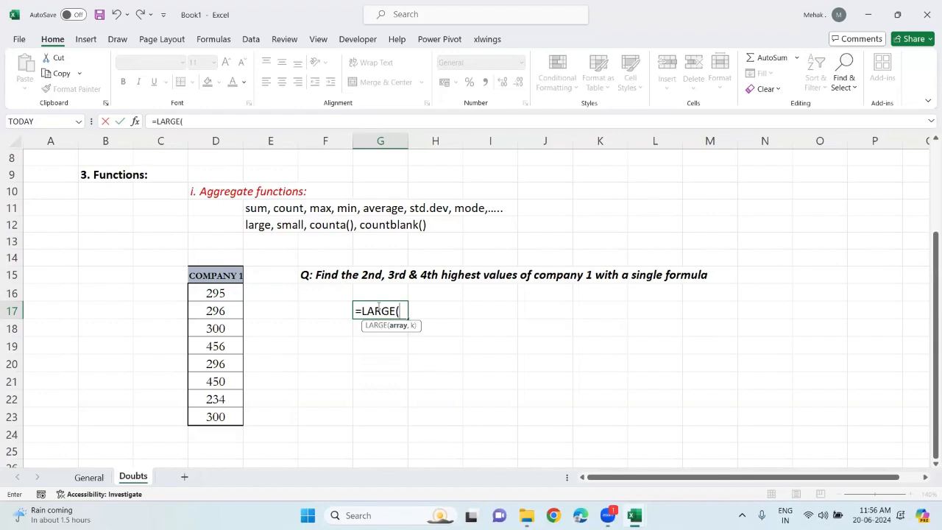
click(231, 297)
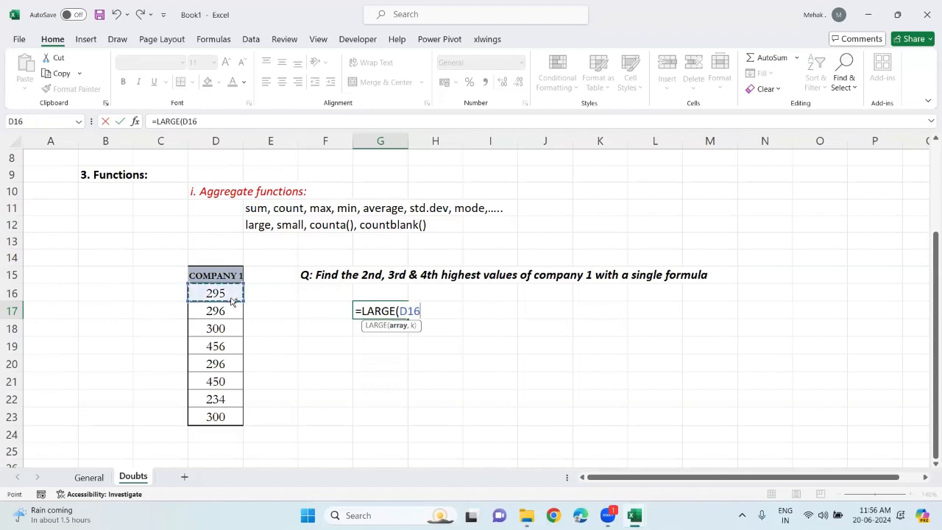
key(ctrl+shift+Down)
key(F4)
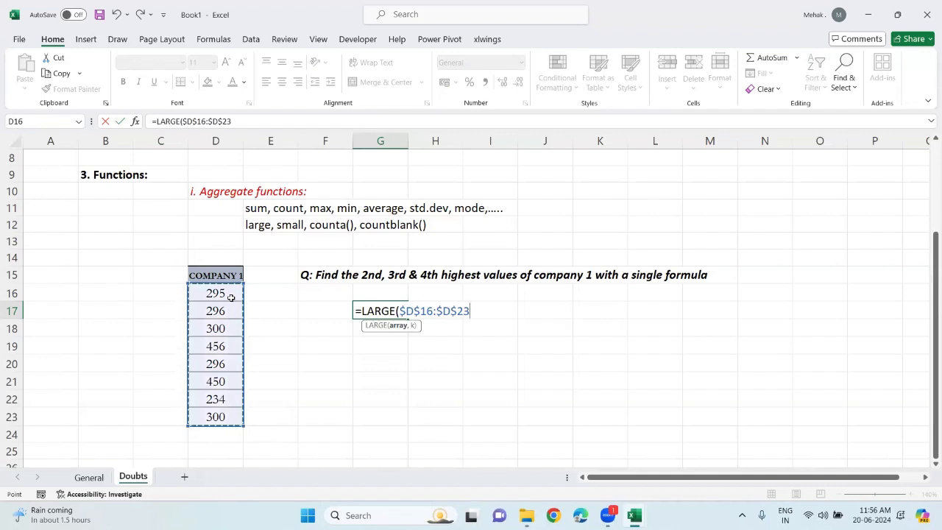
Add the array constant {2,3,4} as the k argument and confirm the formula =LARGE($D$16:$D$23, {2,3,4})
text(, {)
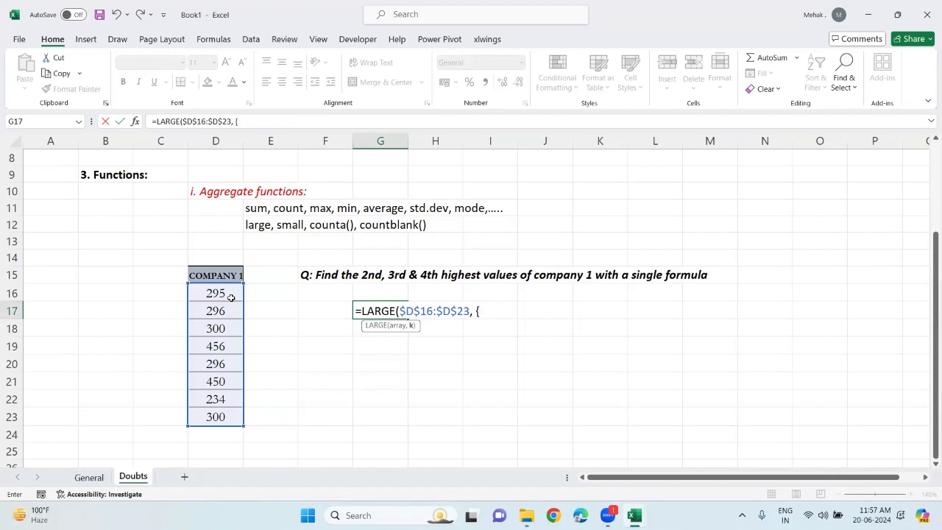
text(}))
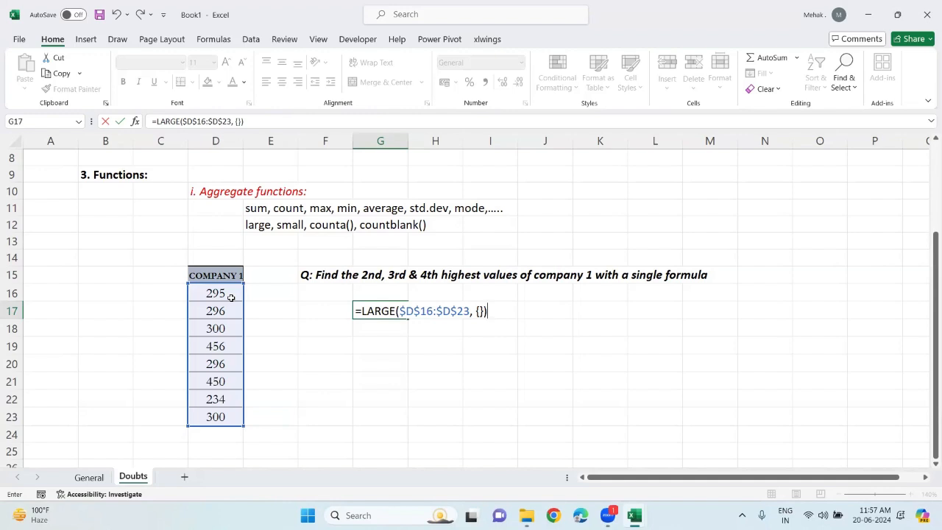
click(479, 310)
text(2,3,4)
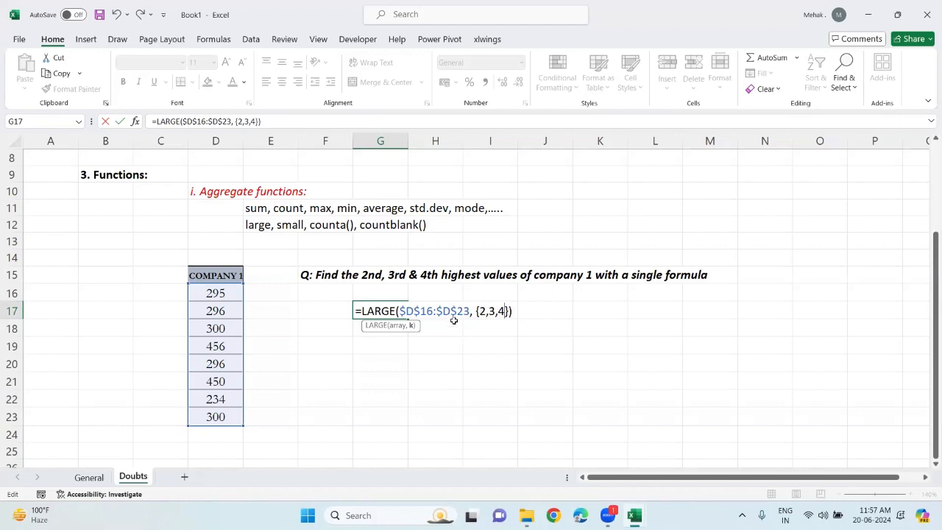
drag(471, 310, 399, 311)
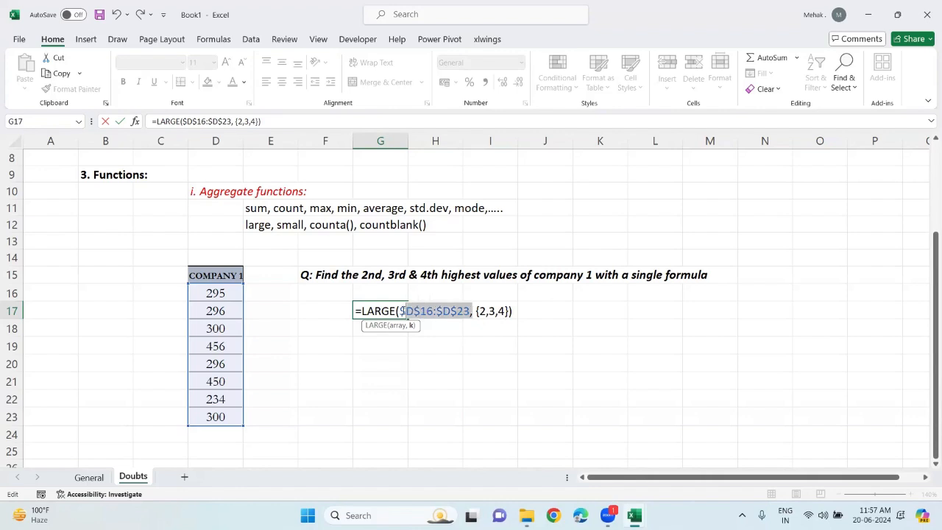
drag(475, 311, 505, 311)
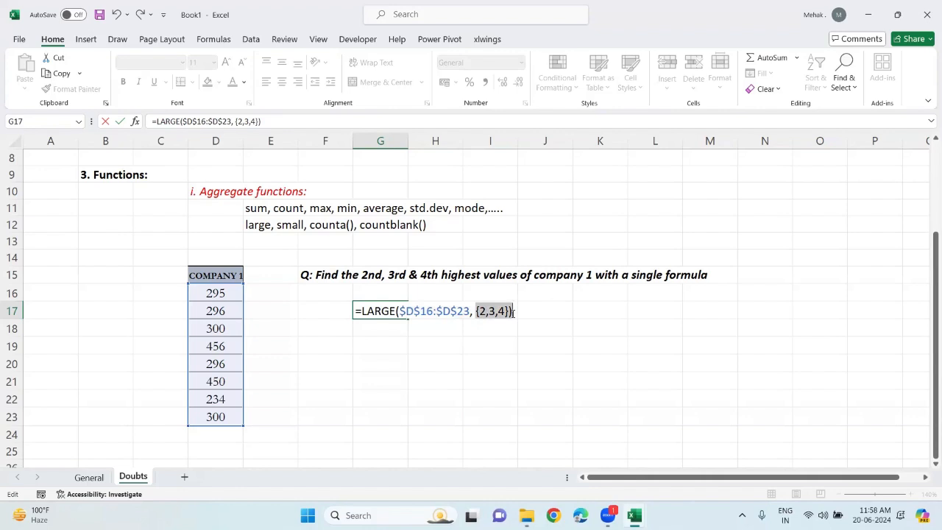
key(Return)
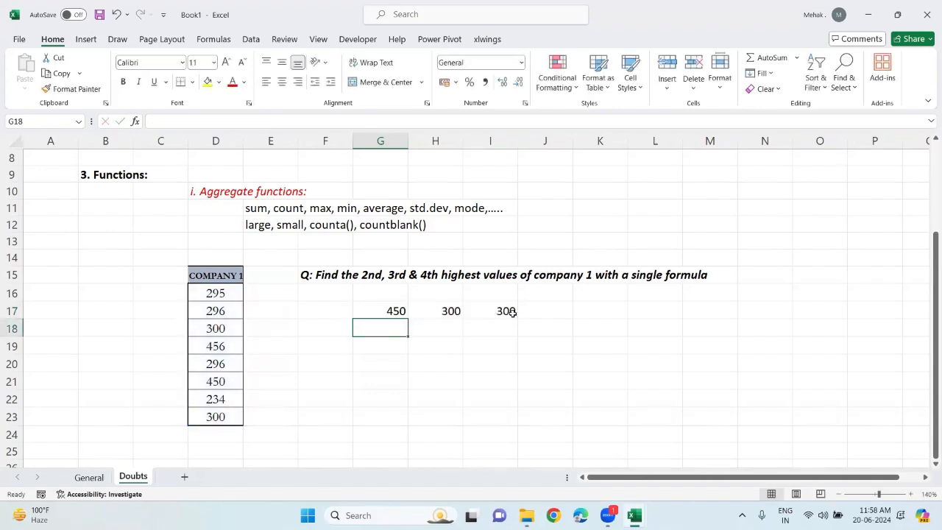
Copy the full formula text from G17's cell editor and leave editing without changes
click(392, 311)
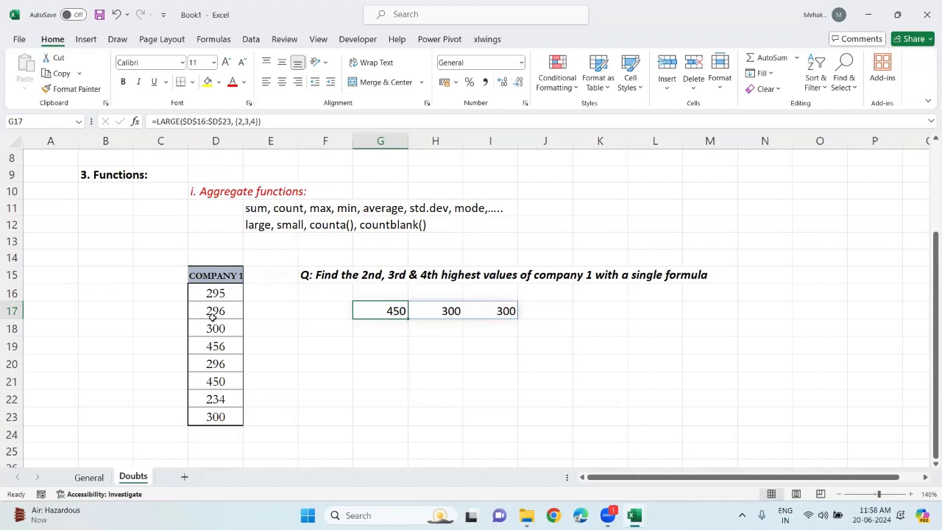
double_click(372, 311)
key(ctrl+a)
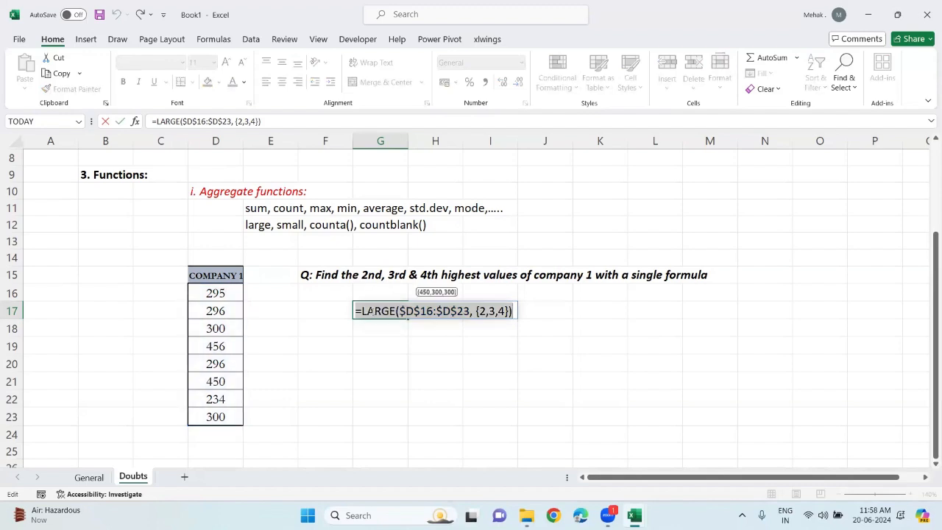
text(=)
click(475, 366)
key(Escape)
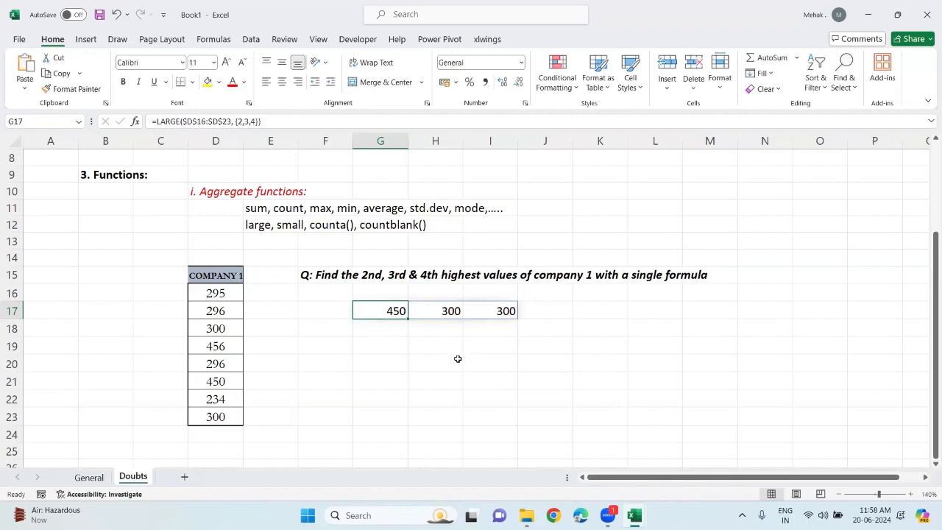
Paste the formula into H19 preceded by an apostrophe so it is shown as text
click(433, 345)
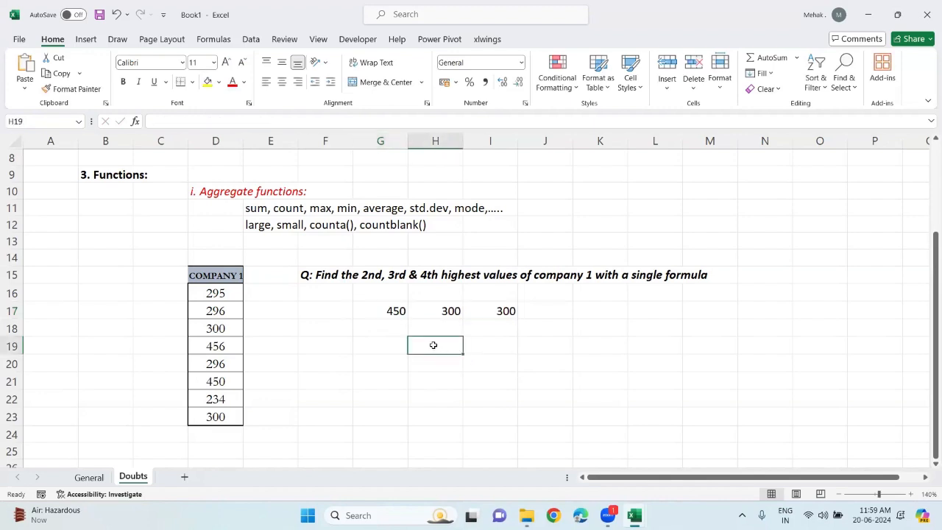
text(')
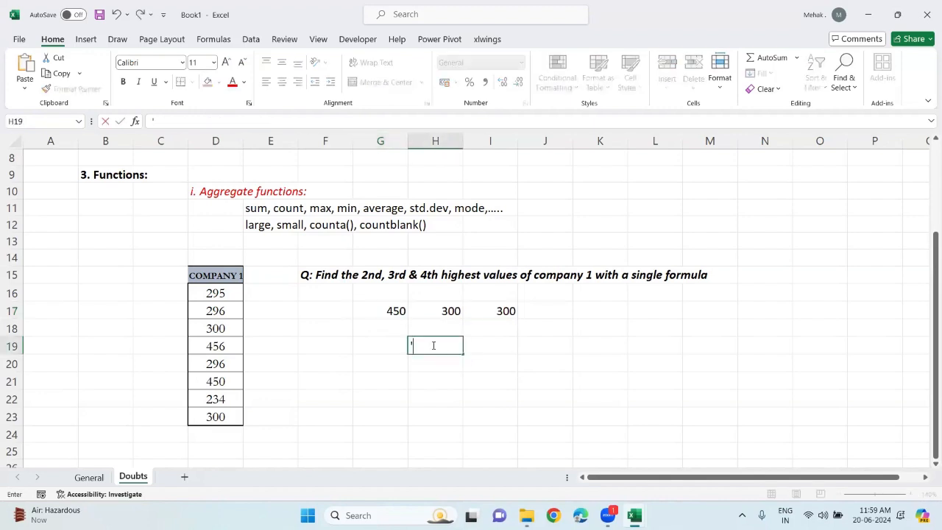
key(ctrl+v)
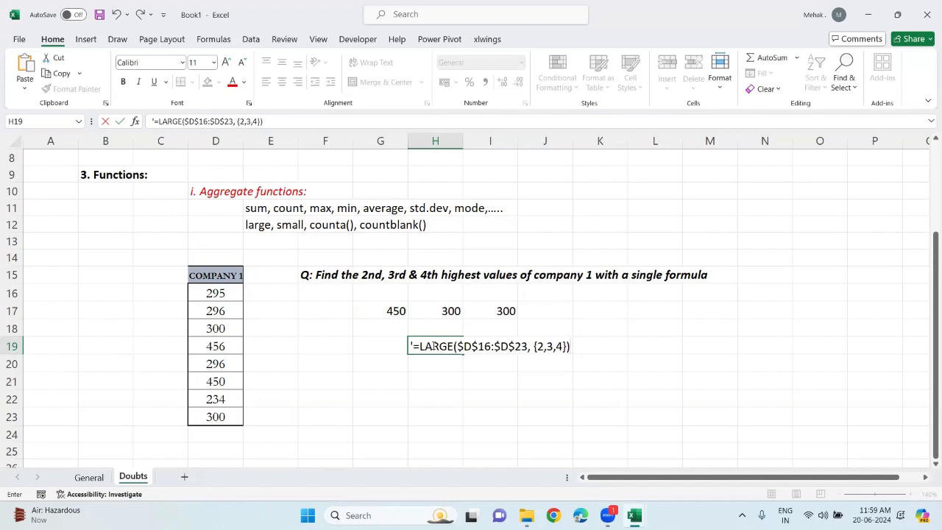
key(Return)
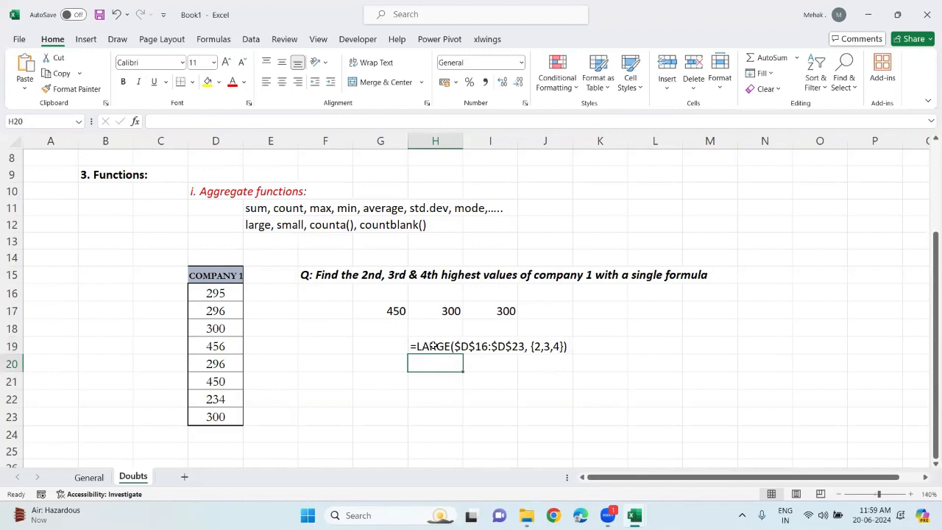
click(435, 345)
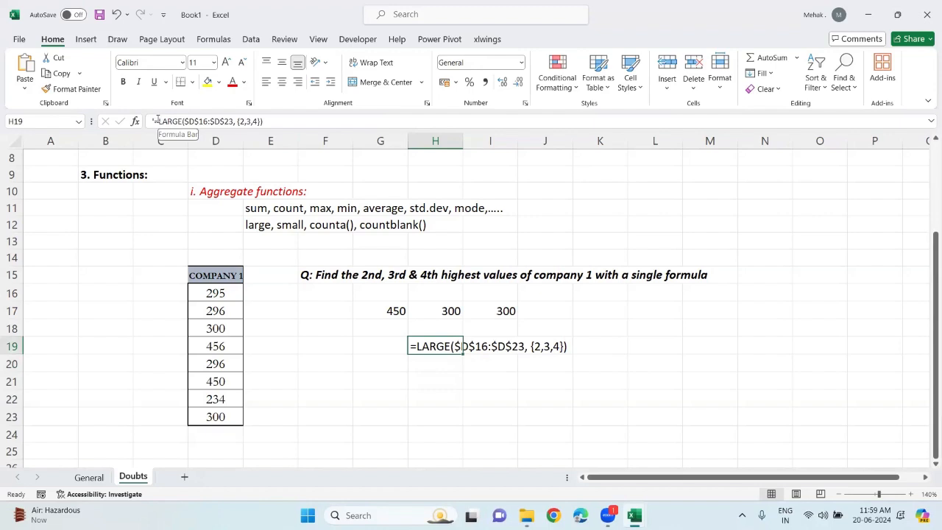
Enter 45 in G21 and abc in G22 as sample number and text values
click(394, 375)
text(45)
key(Return)
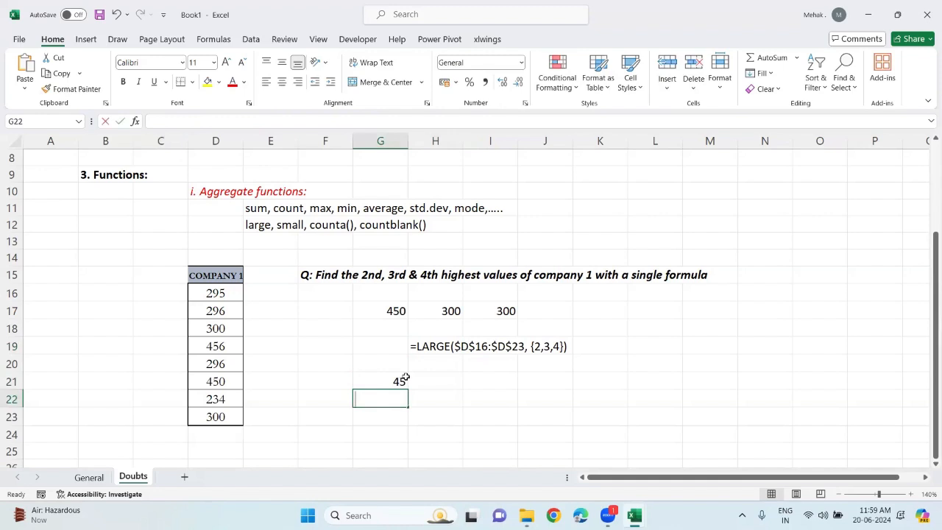
text(abc)
key(Return)
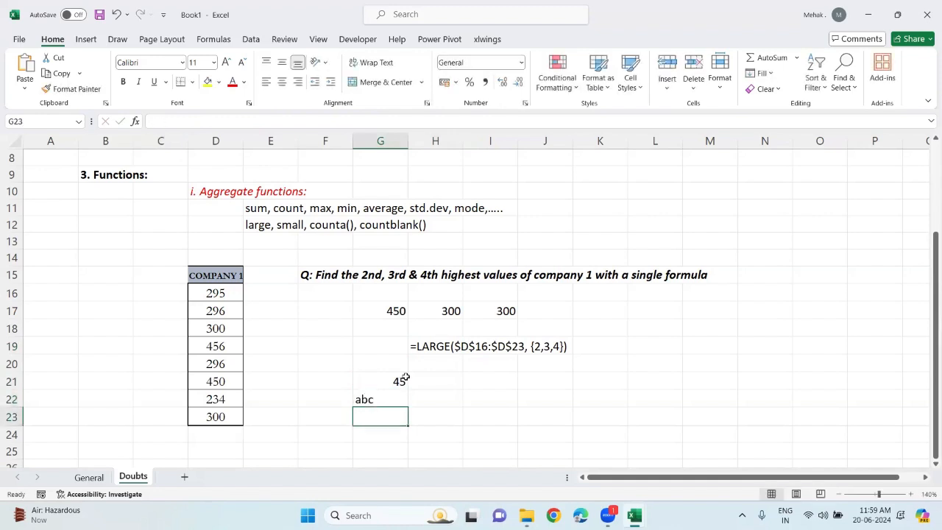
Enter '45 in H21 to store the number 45 as text
click(398, 379)
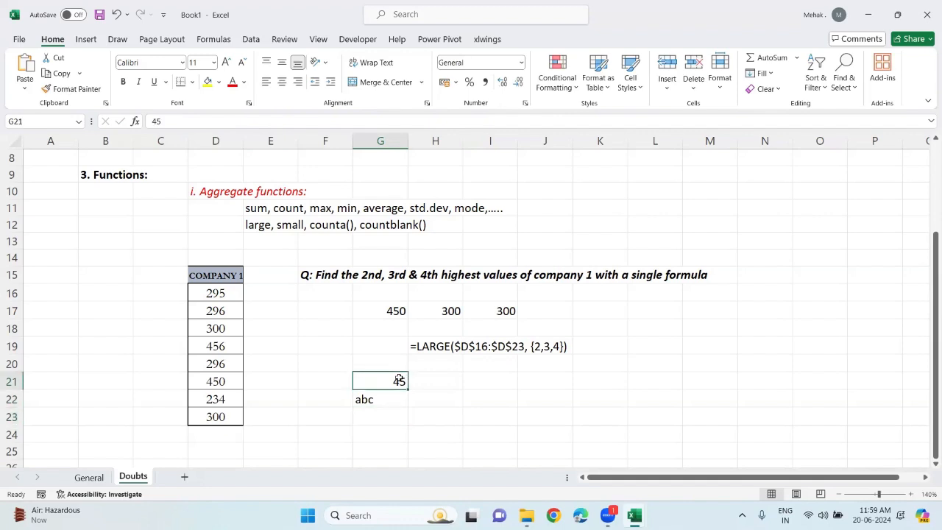
click(426, 381)
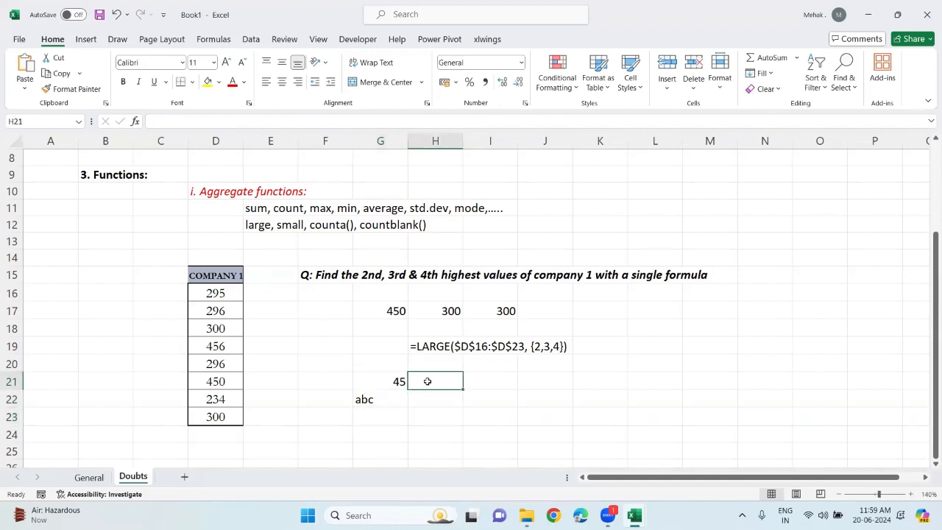
text('45)
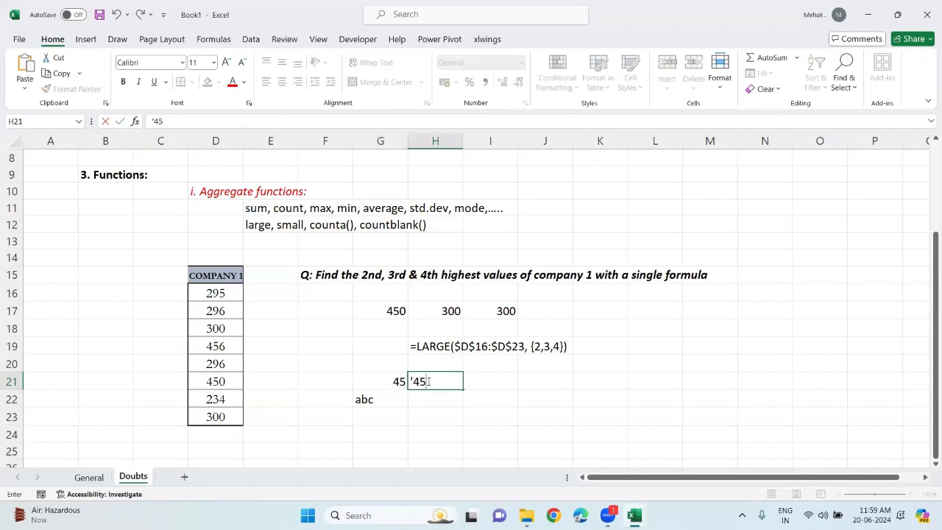
key(Return)
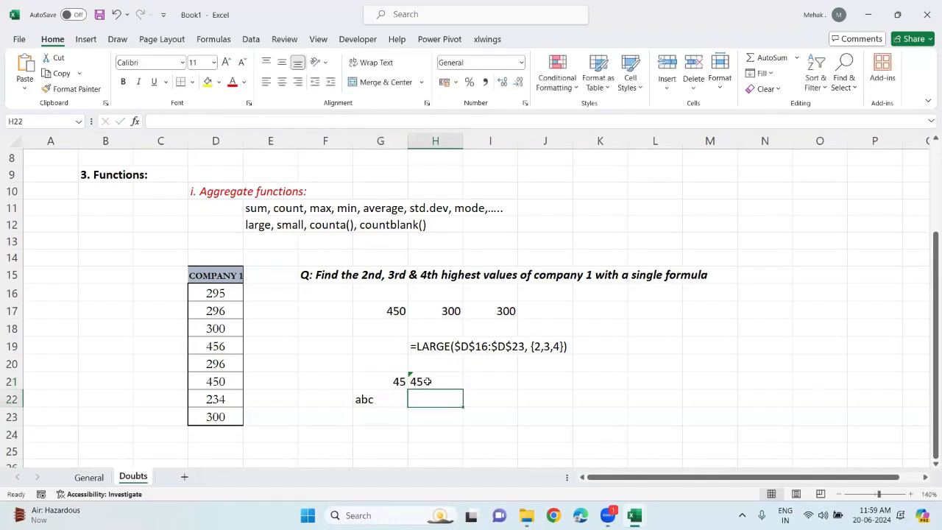